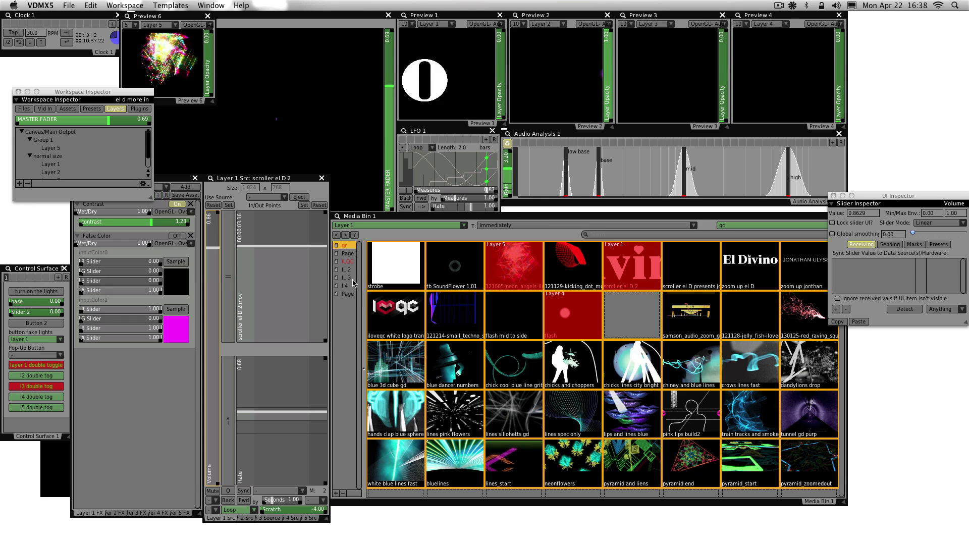
Page through the Media Bin to Page 2 and trigger 'arrows left right VD' on Layer 2
{"action": "key", "text": "Down"}
{"action": "key", "text": "Down"}
{"action": "key", "text": "Down"}
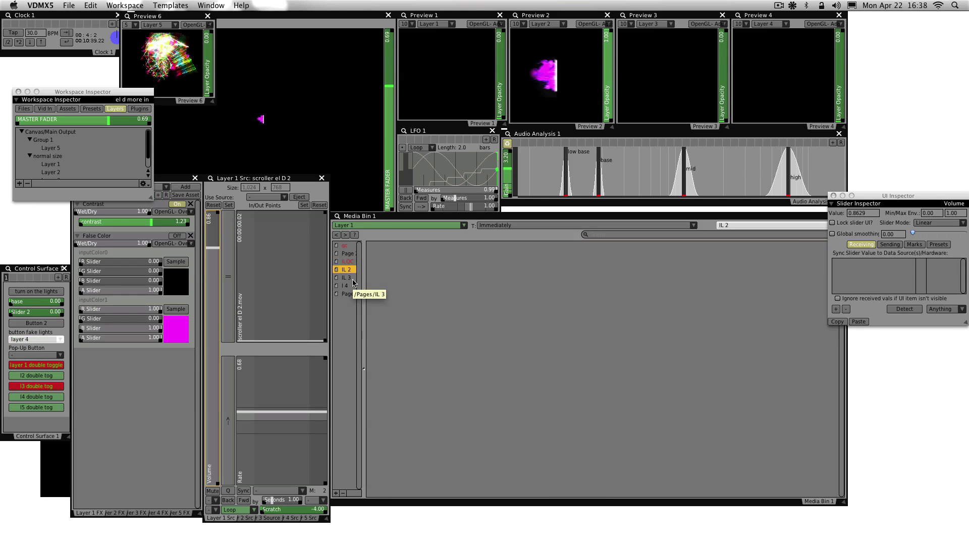
{"action": "left_click", "coordinate": [354, 282]}
{"action": "key", "text": "Up"}
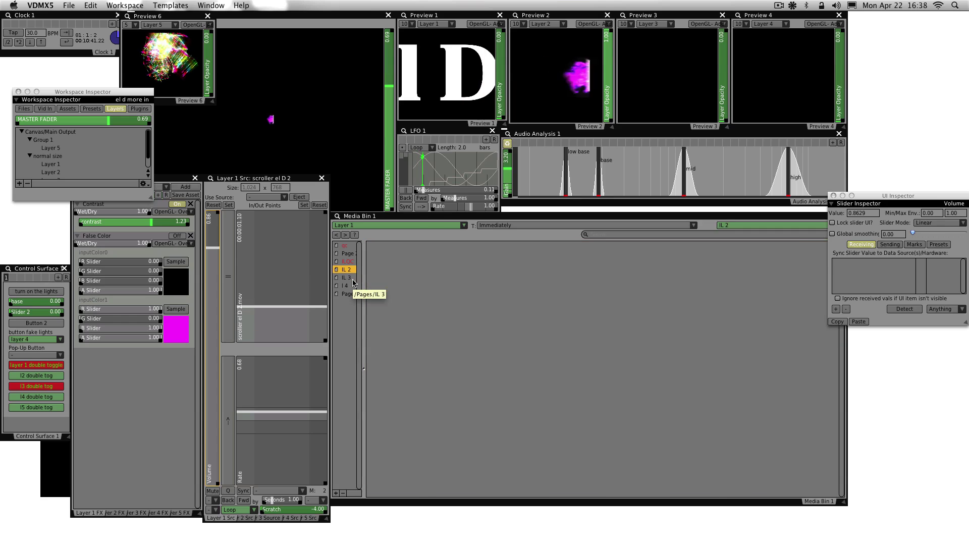
{"action": "key", "text": "Up"}
{"action": "key", "text": "Up"}
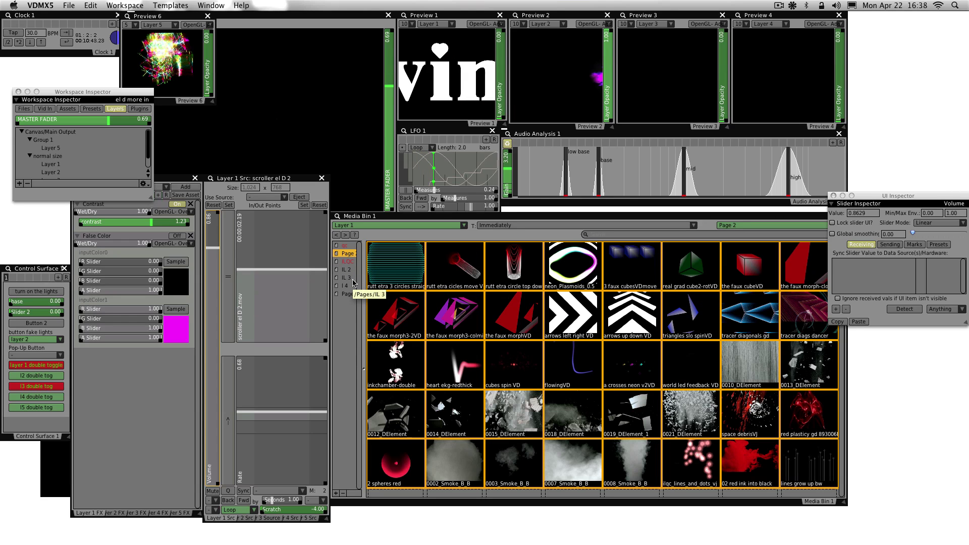
{"action": "key", "text": "Up"}
{"action": "key", "text": "Down"}
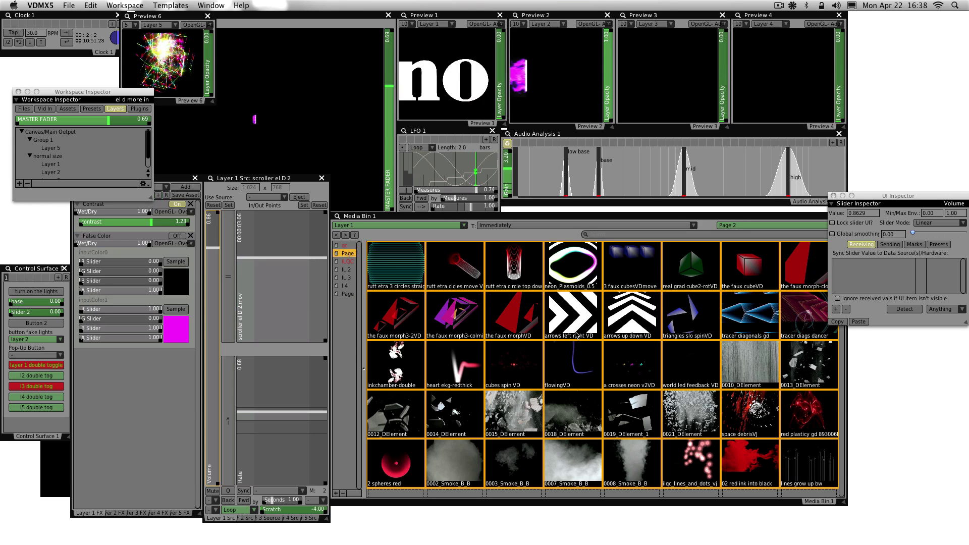
{"action": "left_click", "coordinate": [573, 314]}
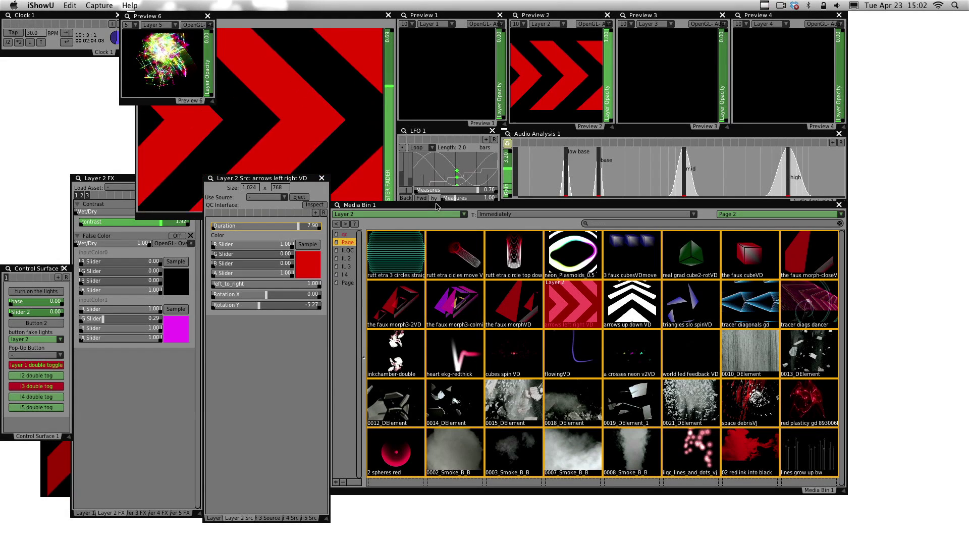
Make the chevrons white, raise Duration, toggle left_to_right back, and check Rotation Y's audio source
{"action": "left_click", "coordinate": [267, 372]}
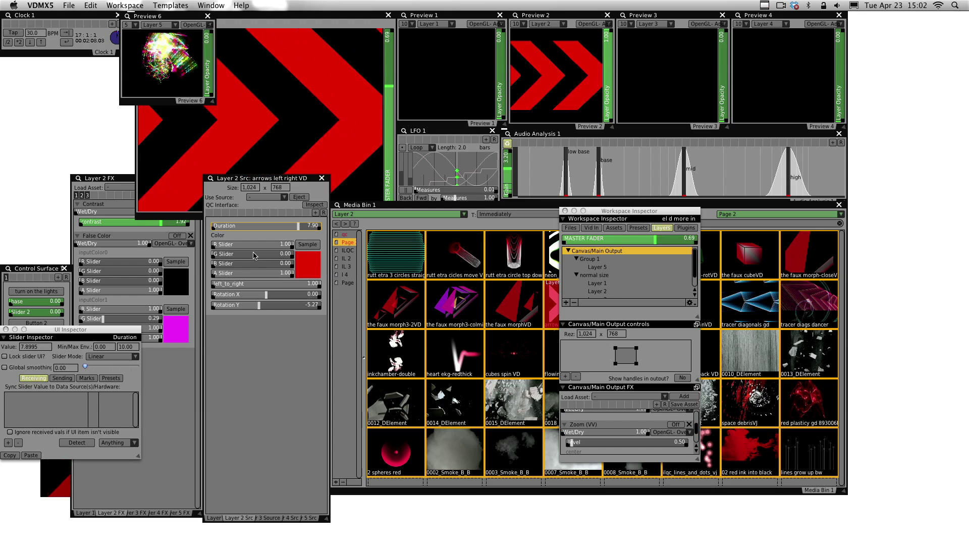
{"action": "mouse_move", "coordinate": [255, 256]}
{"action": "left_mouse_down"}
{"action": "mouse_move", "coordinate": [228, 259]}
{"action": "mouse_move", "coordinate": [366, 269]}
{"action": "left_mouse_up"}
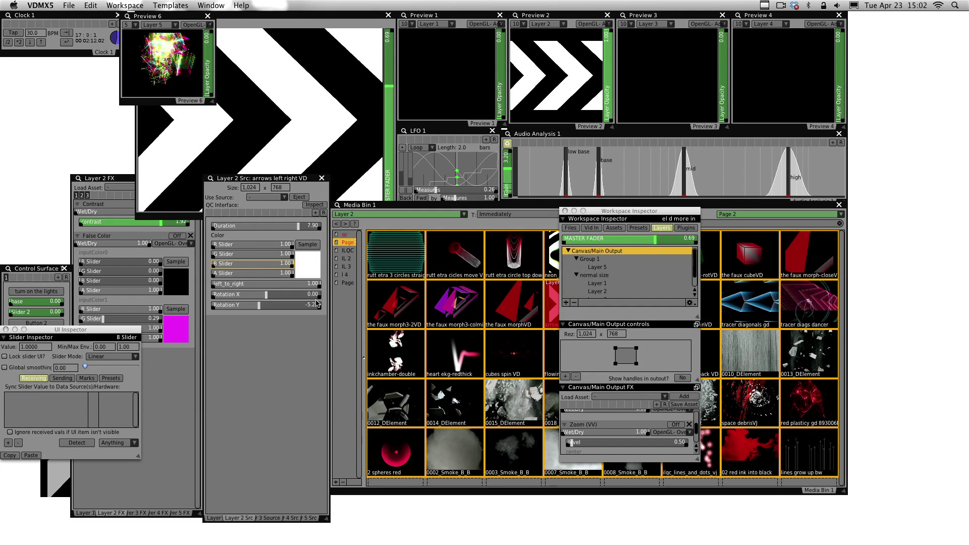
{"action": "left_click", "coordinate": [257, 228]}
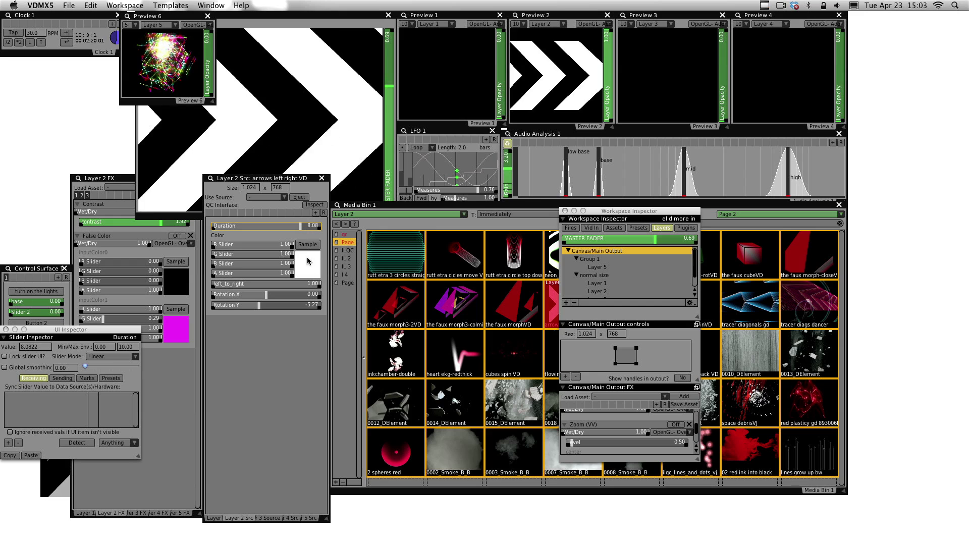
{"action": "left_click_drag", "start_coordinate": [286, 287], "coordinate": [130, 312]}
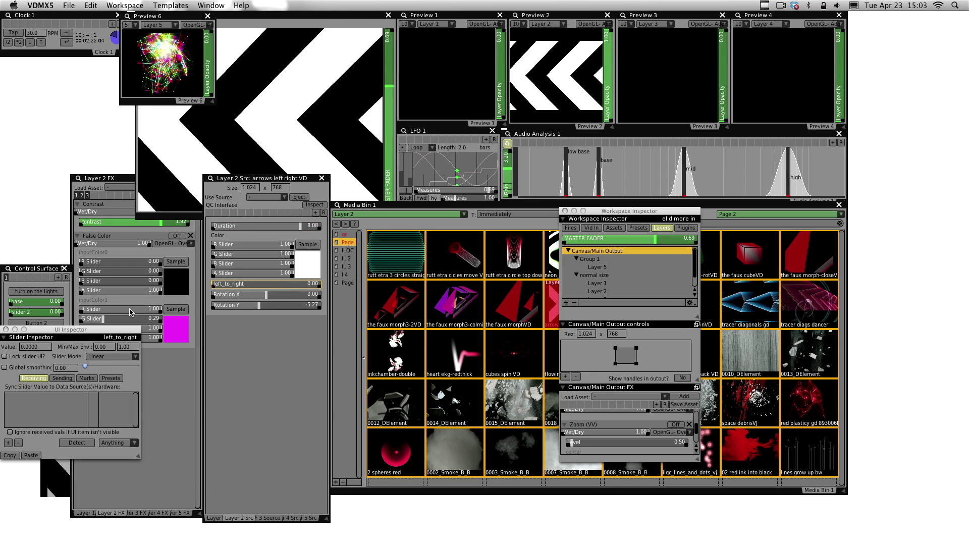
{"action": "left_click_drag", "start_coordinate": [256, 289], "coordinate": [423, 272]}
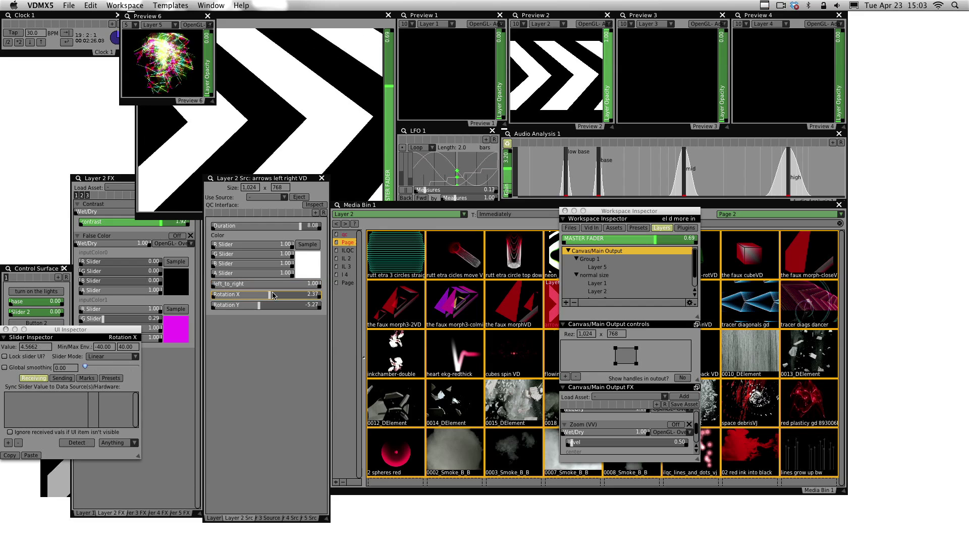
{"action": "left_click", "coordinate": [260, 305]}
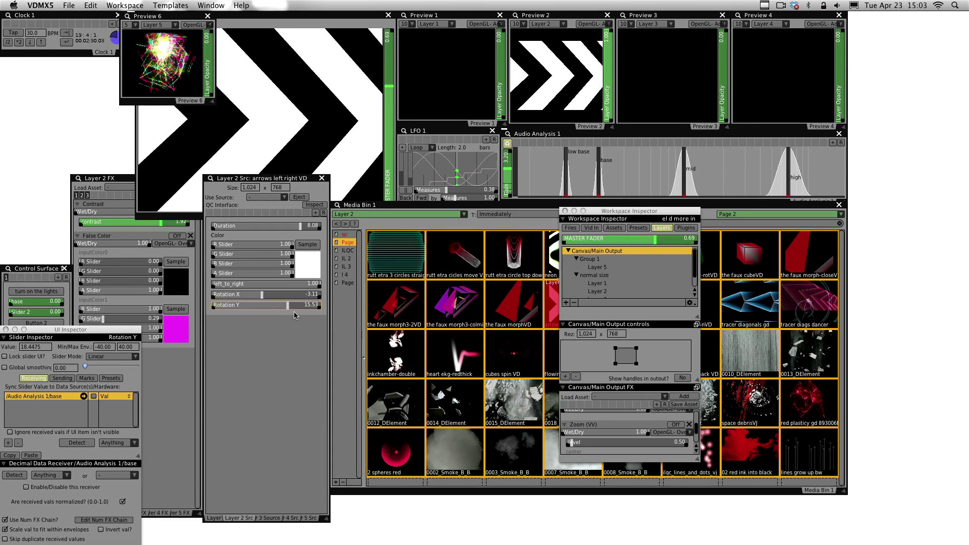
Drive Rotation X from the Audio Analysis 1 'base' band
{"action": "key", "text": "super+Tab"}
{"action": "key", "text": "super+Tab"}
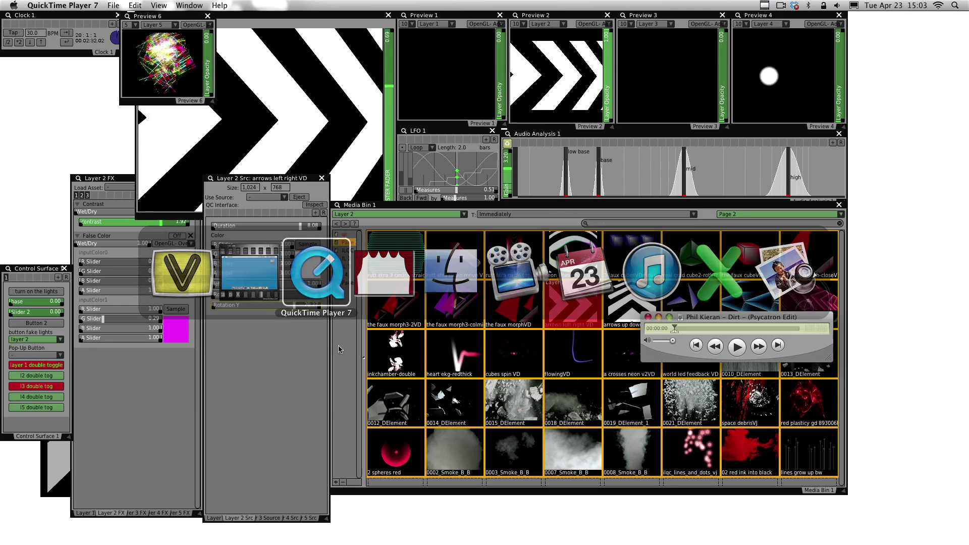
{"action": "left_click", "coordinate": [513, 176]}
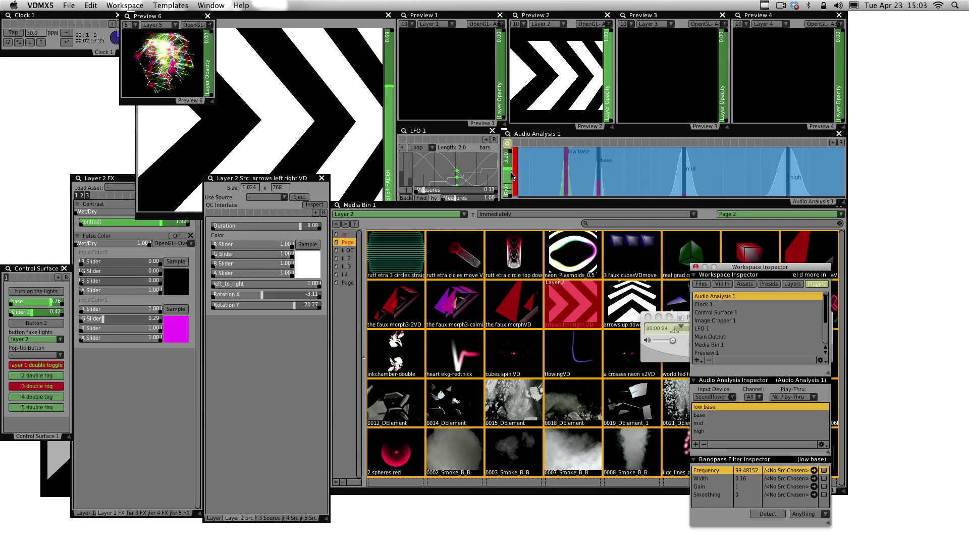
{"action": "key", "text": "super+2"}
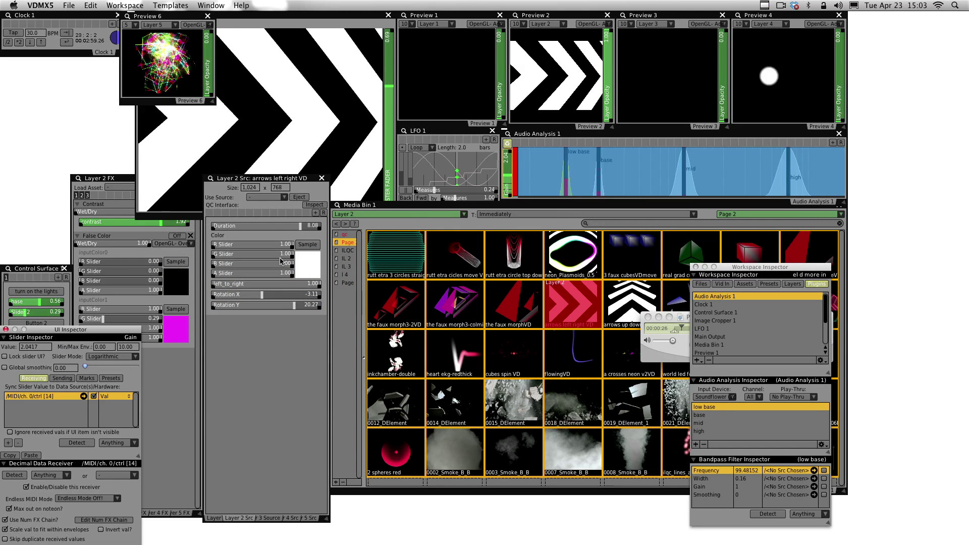
{"action": "right_click", "coordinate": [266, 295]}
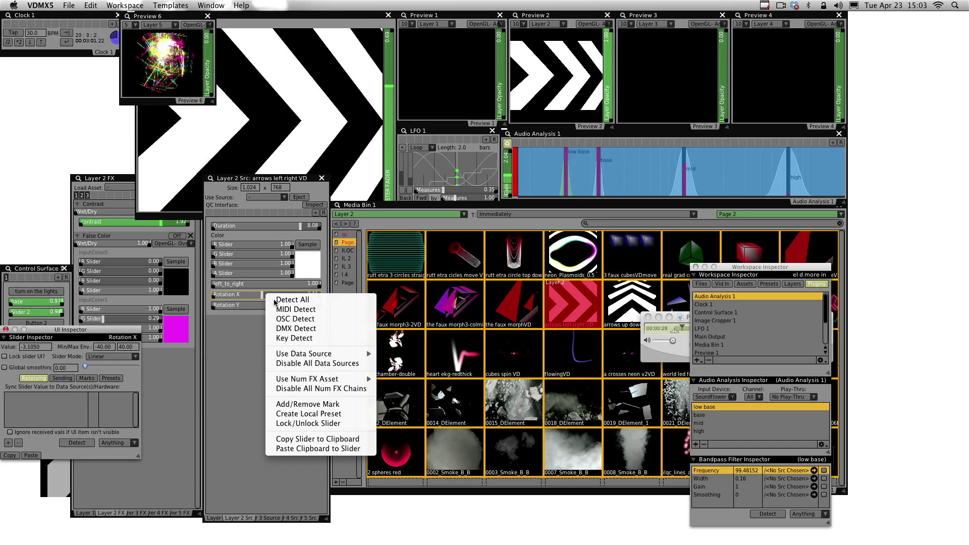
{"action": "mouse_move", "coordinate": [415, 353]}
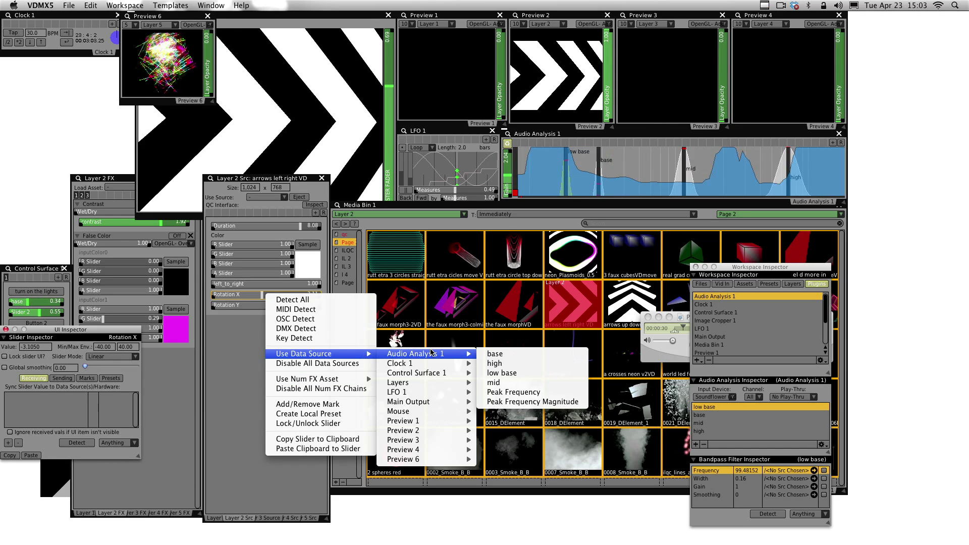
{"action": "left_click", "coordinate": [491, 354]}
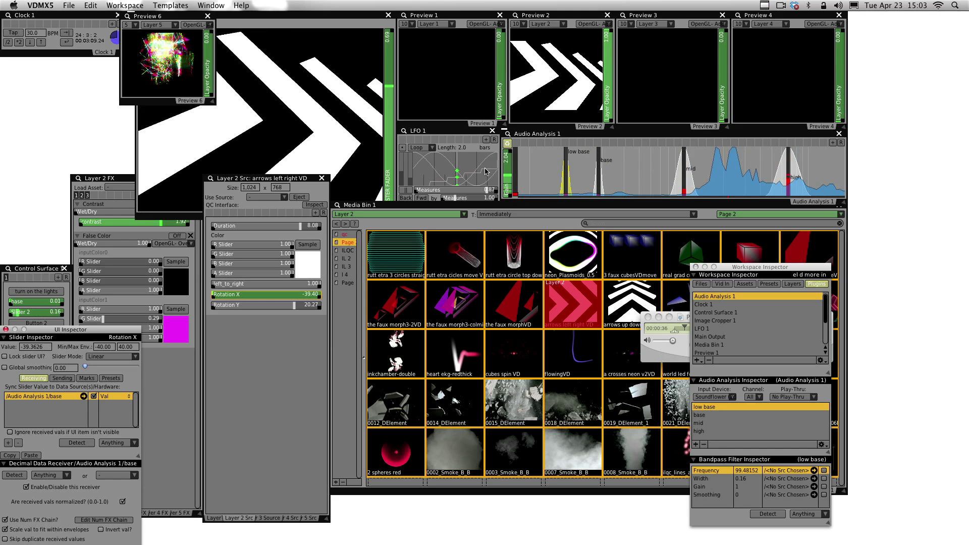
Raise the audio analysis gain and apply the g smooth Num FX to Rotation X
{"action": "left_click", "coordinate": [507, 178]}
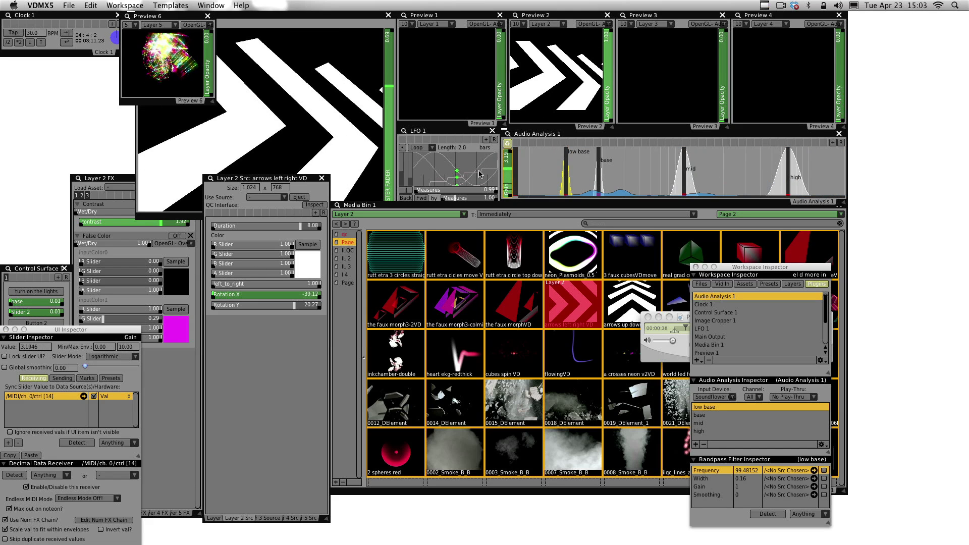
{"action": "right_click", "coordinate": [250, 295]}
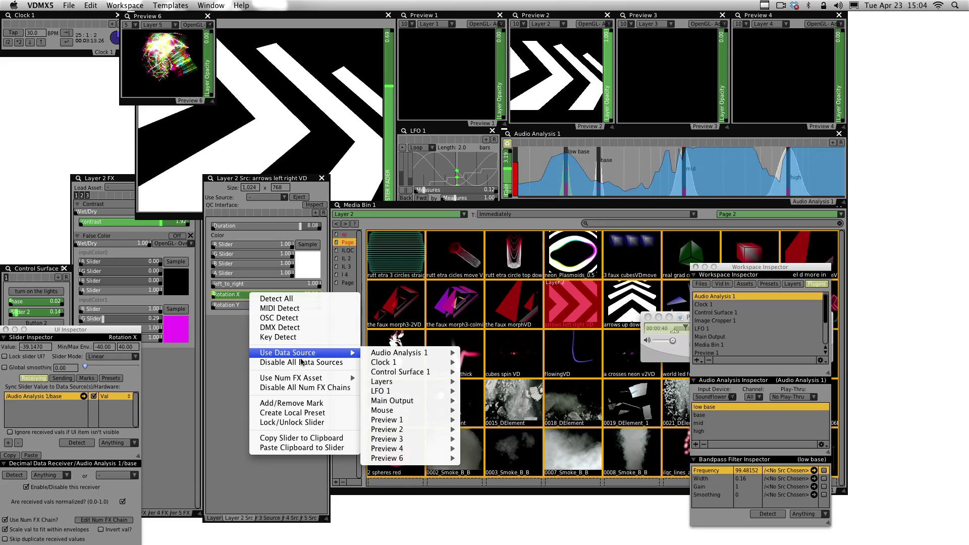
{"action": "mouse_move", "coordinate": [397, 402]}
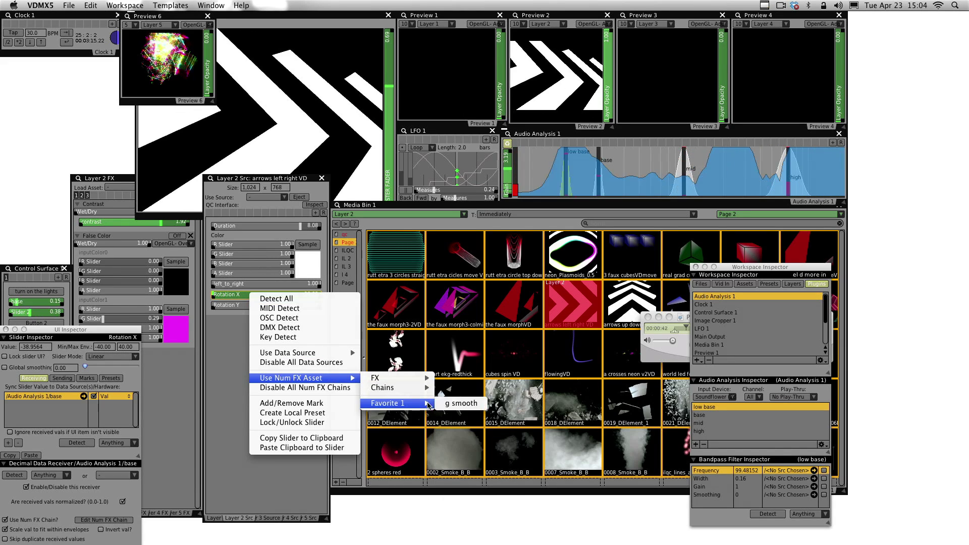
{"action": "left_click", "coordinate": [442, 403]}
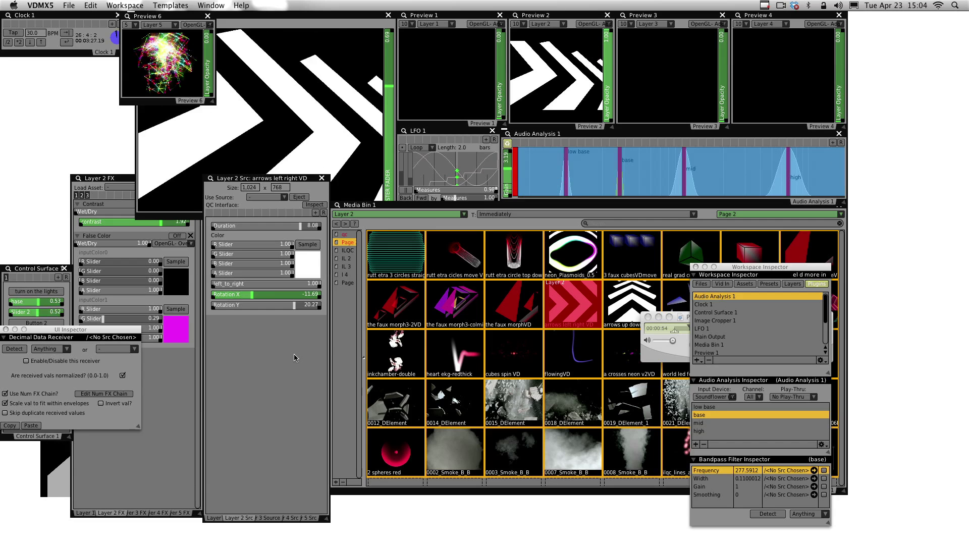
Load the 0015_DElement clip onto Layer 1 and search the effect assets for 'layer'
{"action": "key", "text": "super+1"}
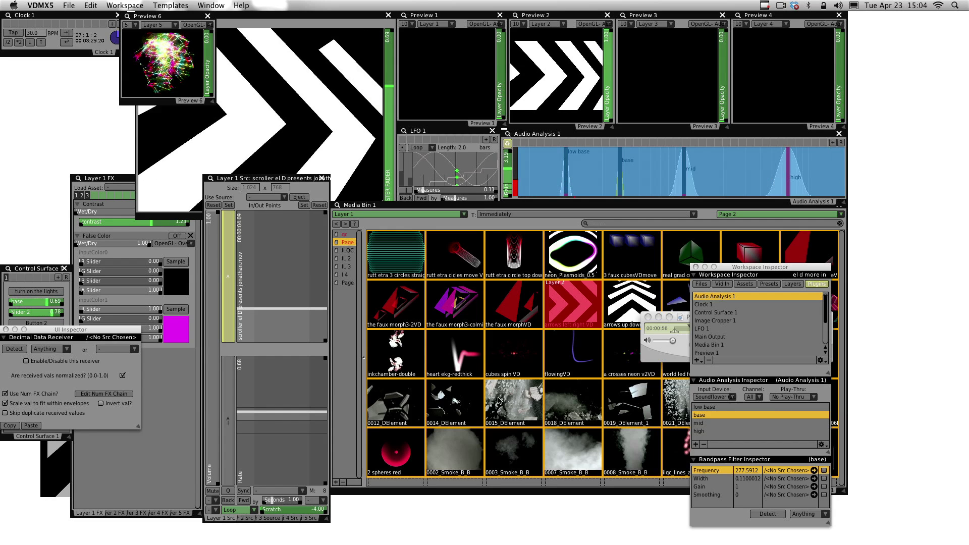
{"action": "left_click", "coordinate": [507, 400]}
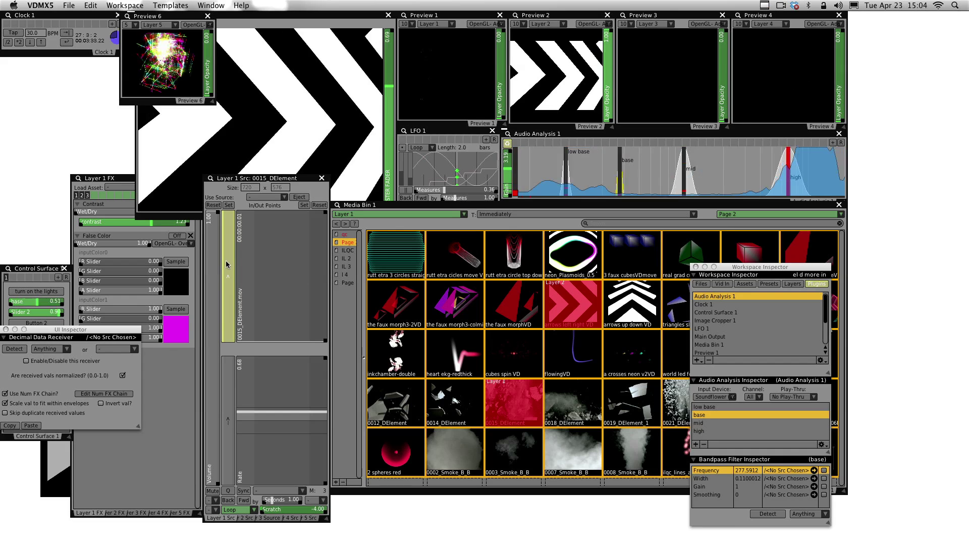
{"action": "left_click", "coordinate": [165, 236]}
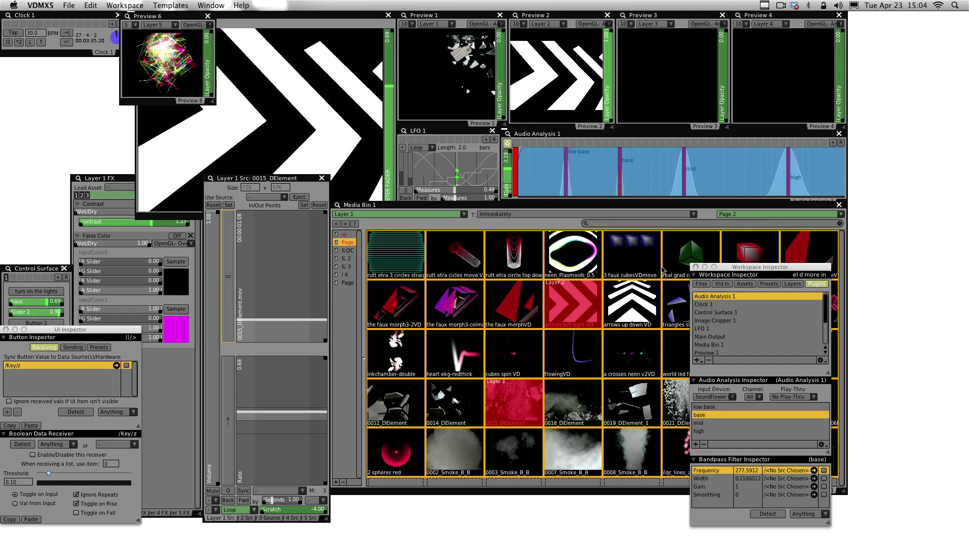
{"action": "left_click", "coordinate": [745, 284]}
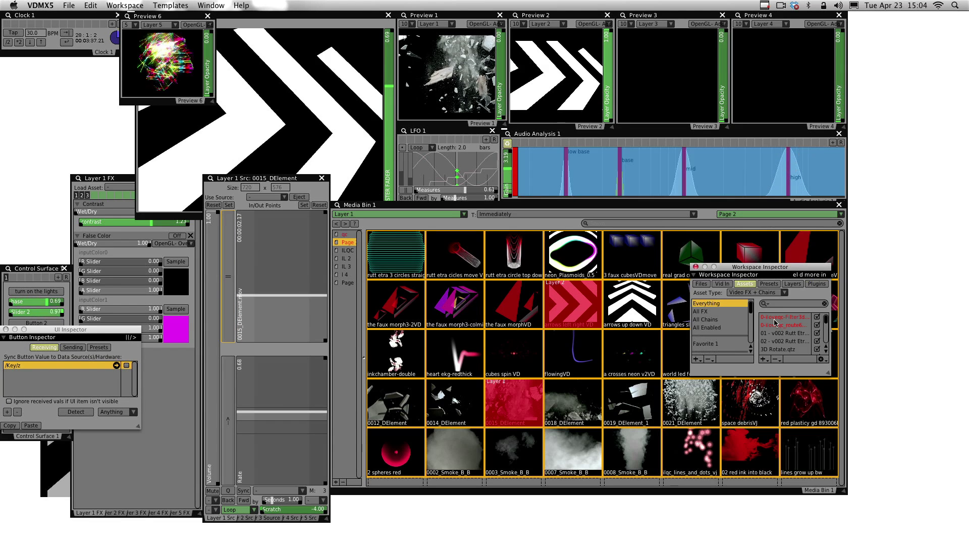
{"action": "left_click", "coordinate": [784, 303]}
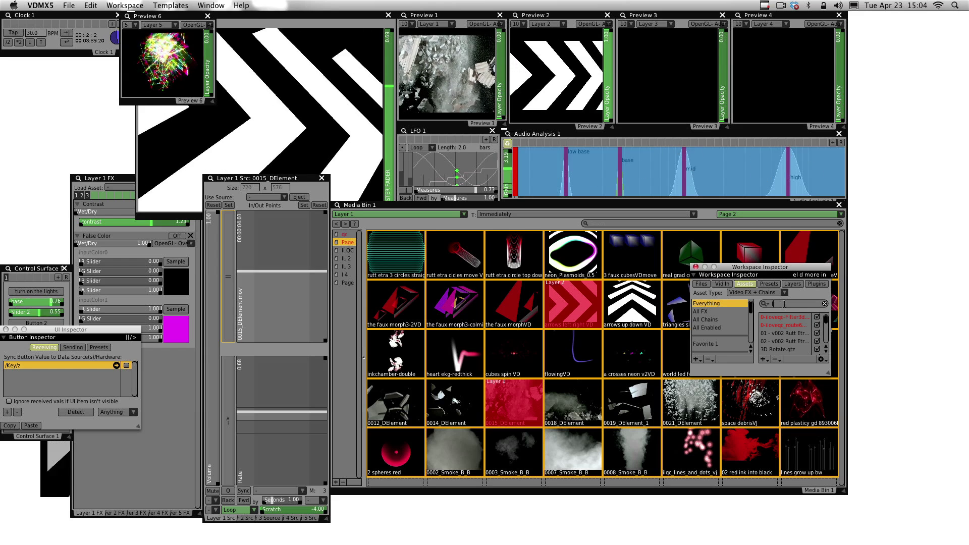
{"action": "type", "text": "layer"}
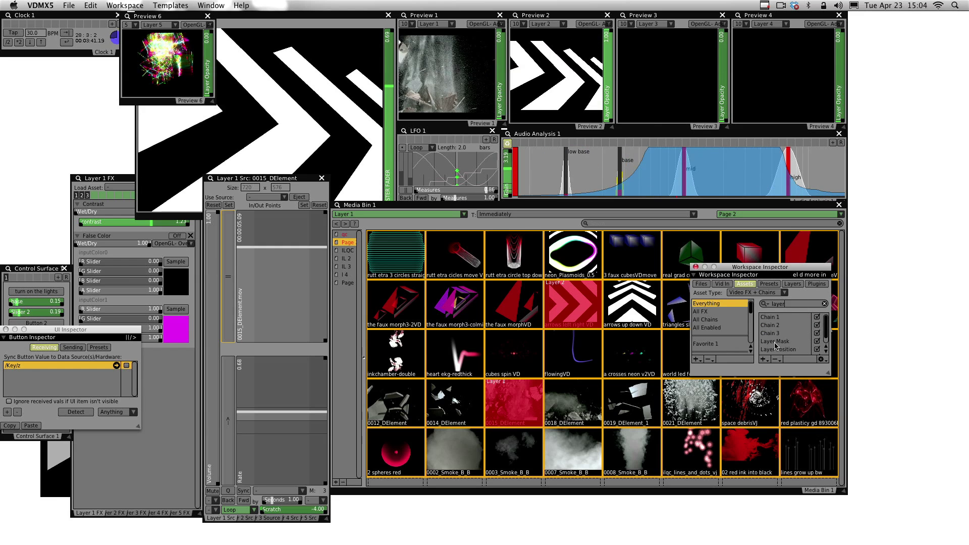
Mask Layer 1 with Layer 2 via Layer Mask, drop False Color and Contrast, then quit
{"action": "left_click_drag", "start_coordinate": [776, 346], "coordinate": [168, 371]}
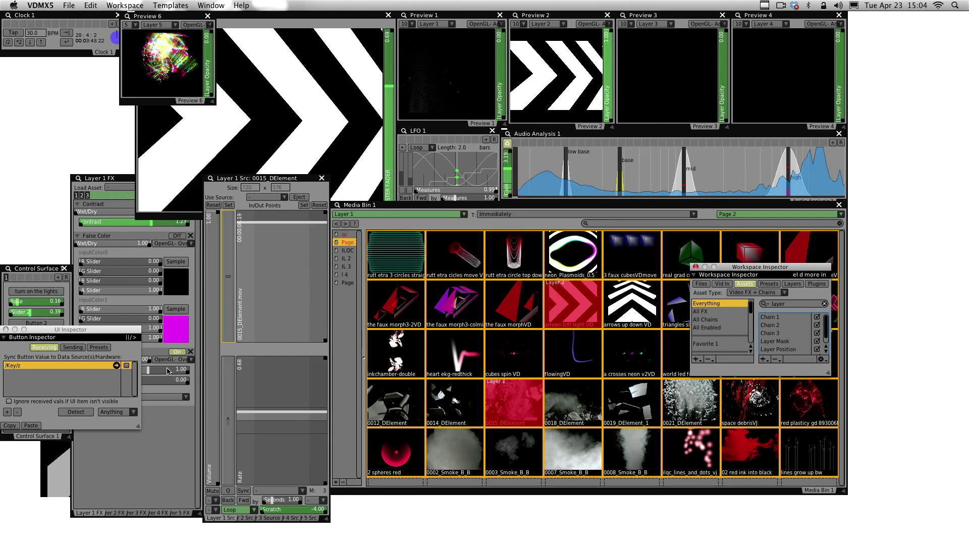
{"action": "left_click", "coordinate": [190, 236]}
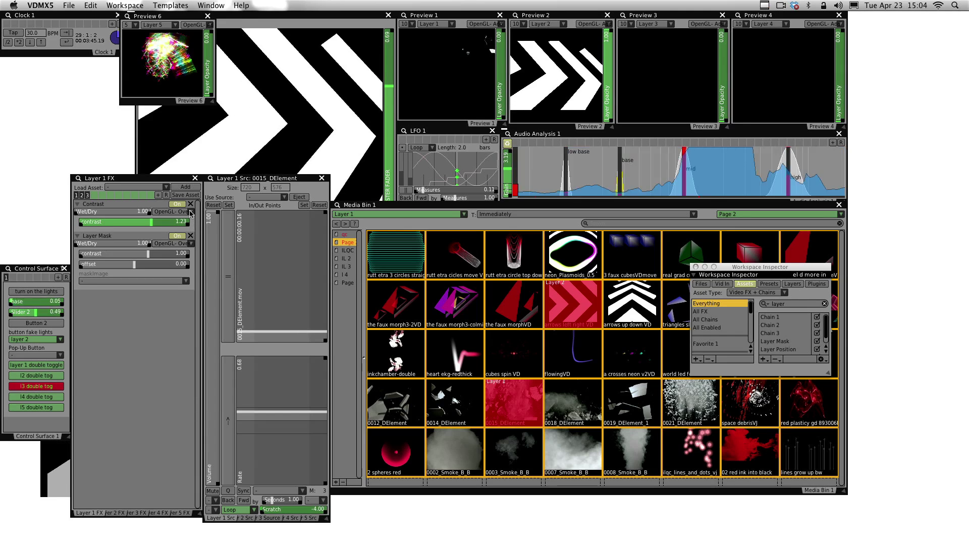
{"action": "left_click", "coordinate": [190, 204]}
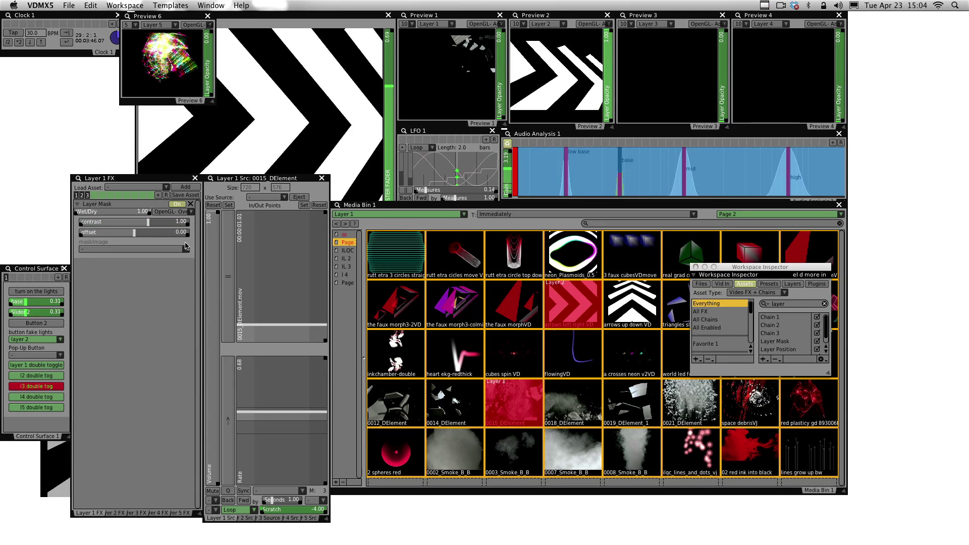
{"action": "left_click", "coordinate": [135, 249]}
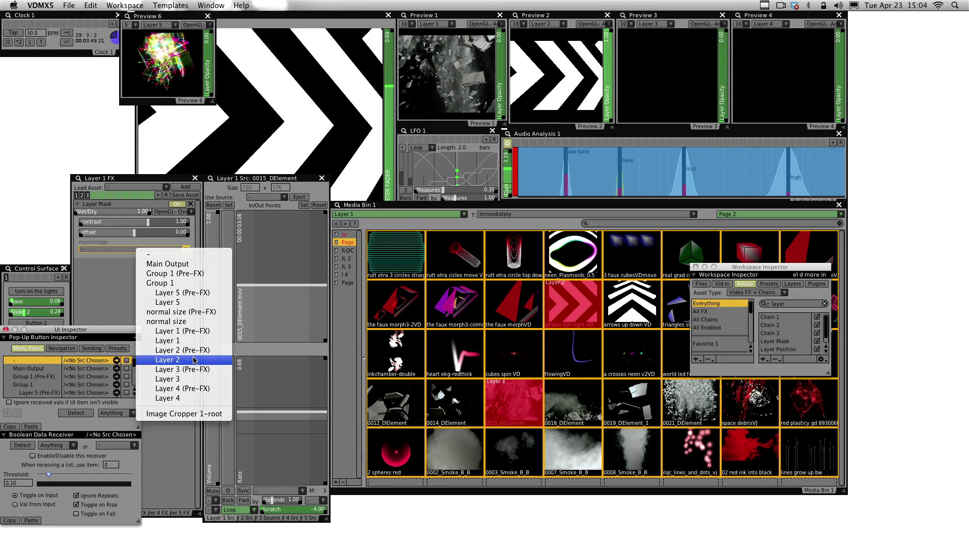
{"action": "left_click", "coordinate": [194, 360]}
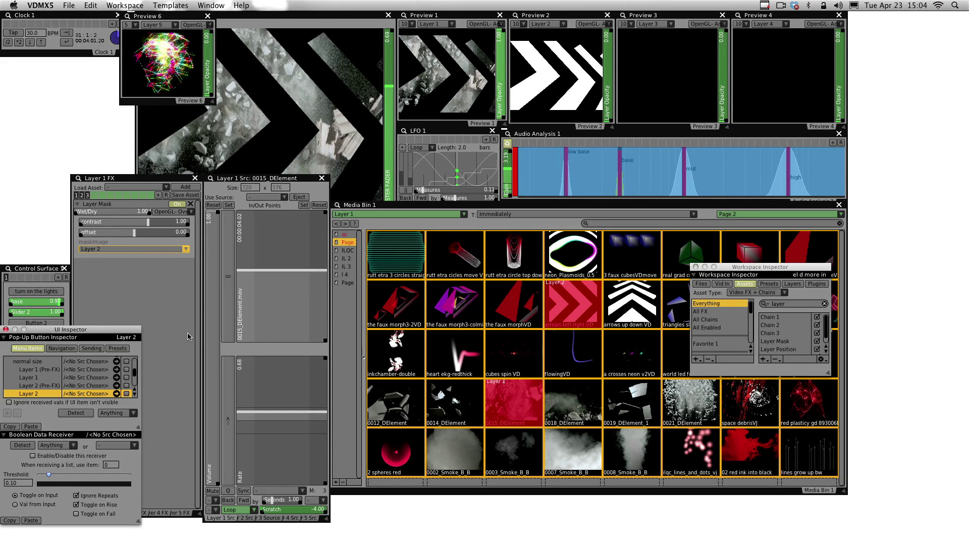
{"action": "key", "text": "super+shift+i"}
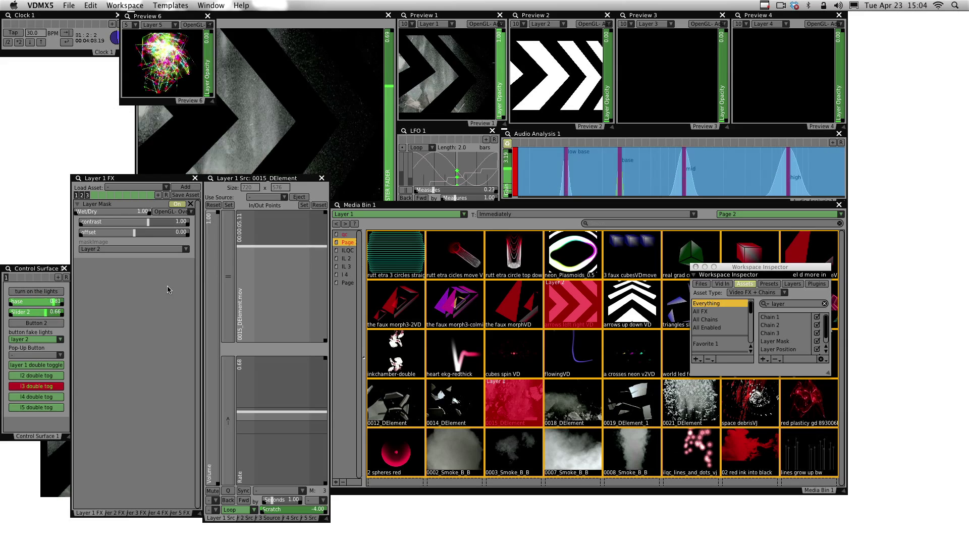
{"action": "key", "text": "super+q"}
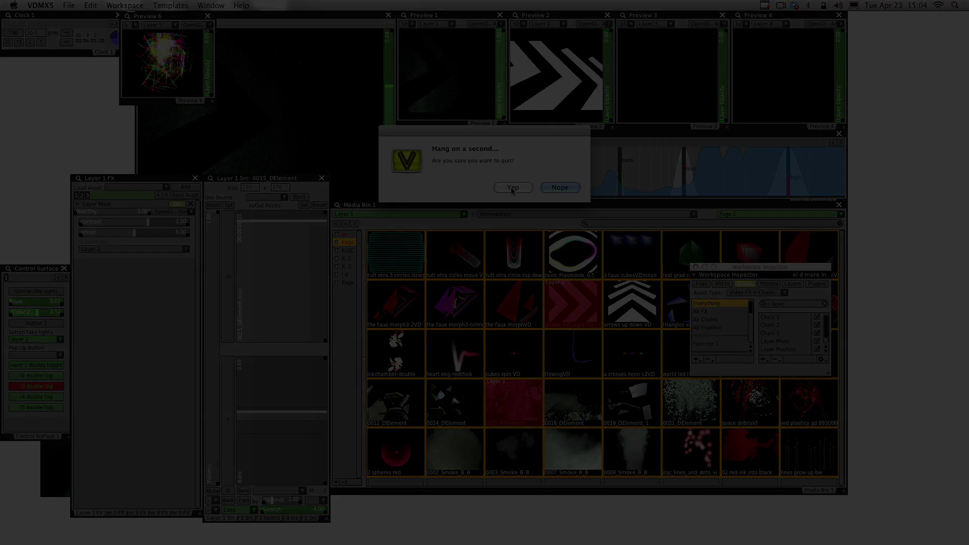
Confirm quitting VDMX5, create a new blank composition and add a Clear patch
{"action": "left_click", "coordinate": [511, 187]}
{"action": "left_click", "coordinate": [106, 6]}
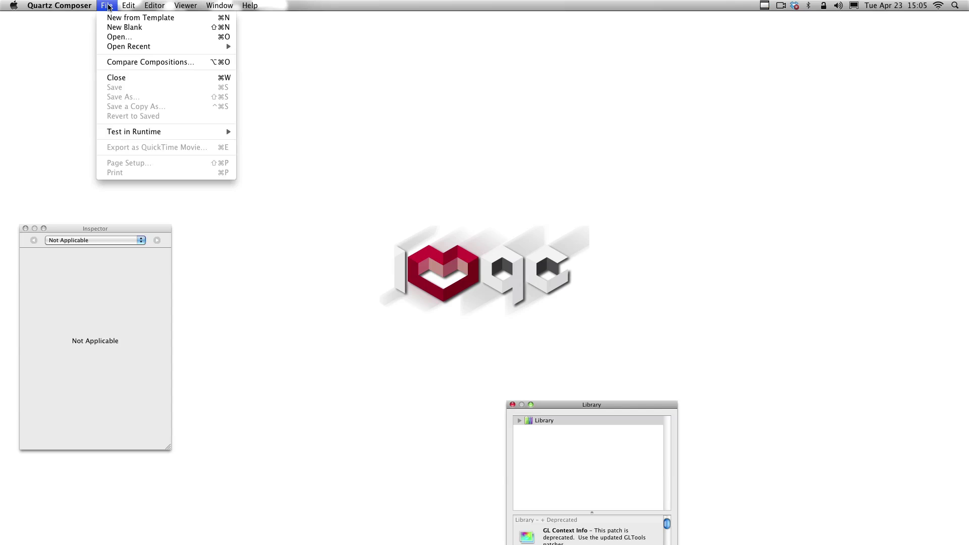
{"action": "left_click", "coordinate": [166, 31]}
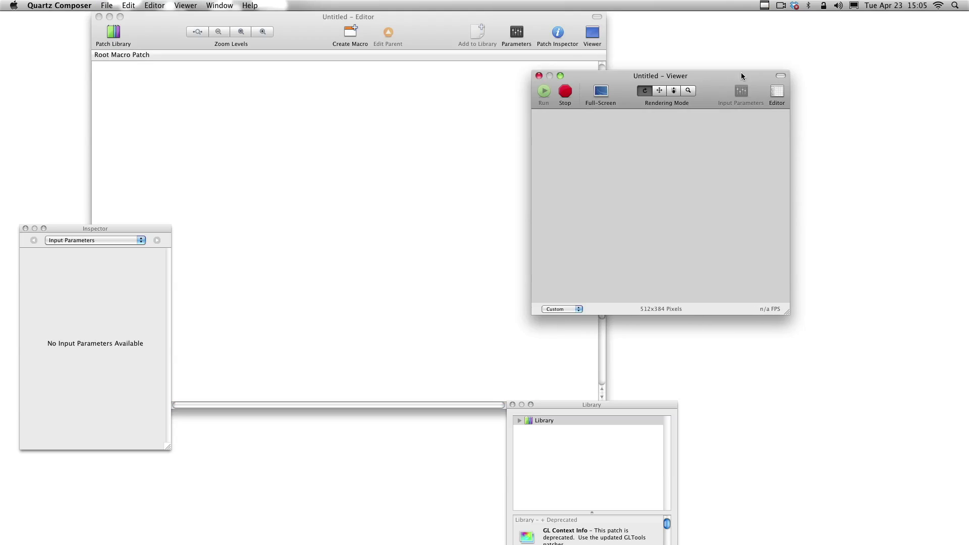
{"action": "left_click", "coordinate": [418, 79]}
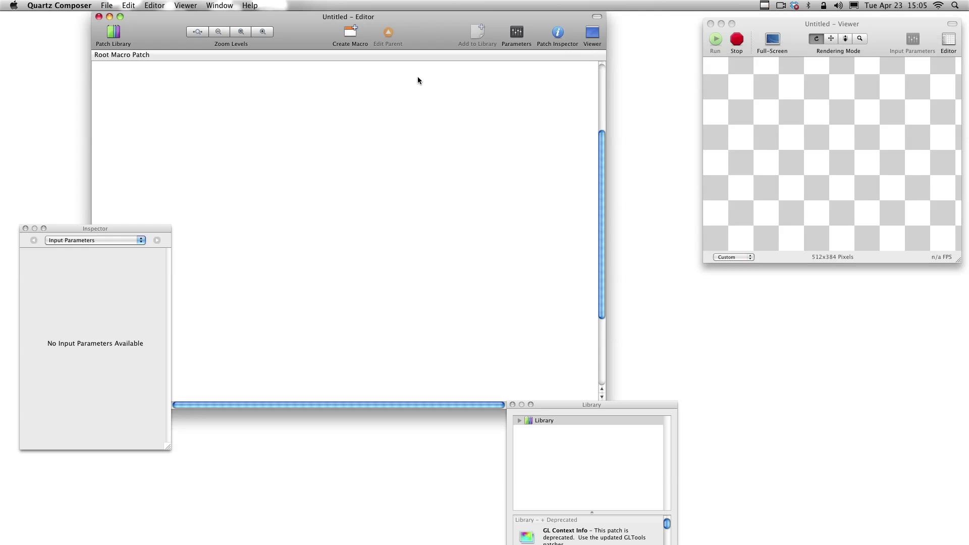
{"action": "left_click_drag", "start_coordinate": [561, 406], "coordinate": [676, 120]}
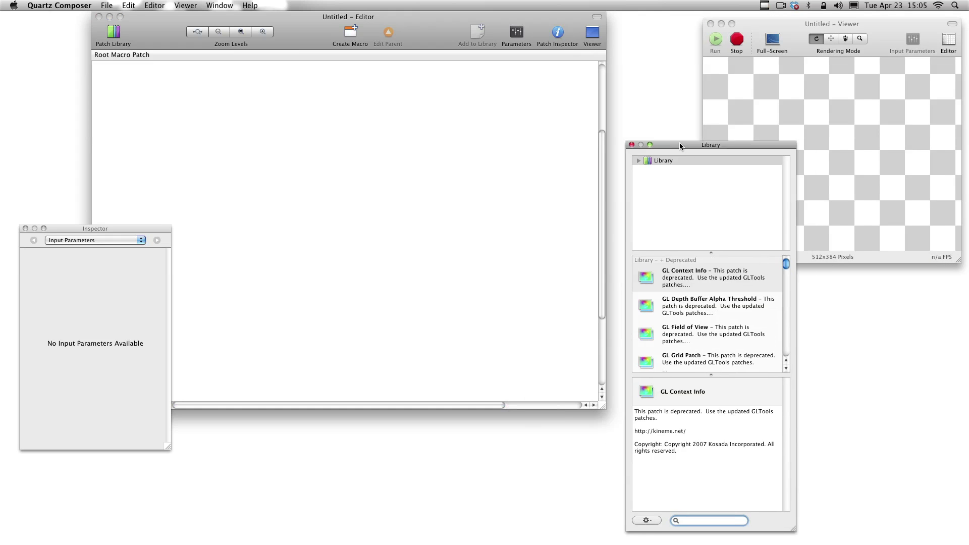
{"action": "type", "text": "clear"}
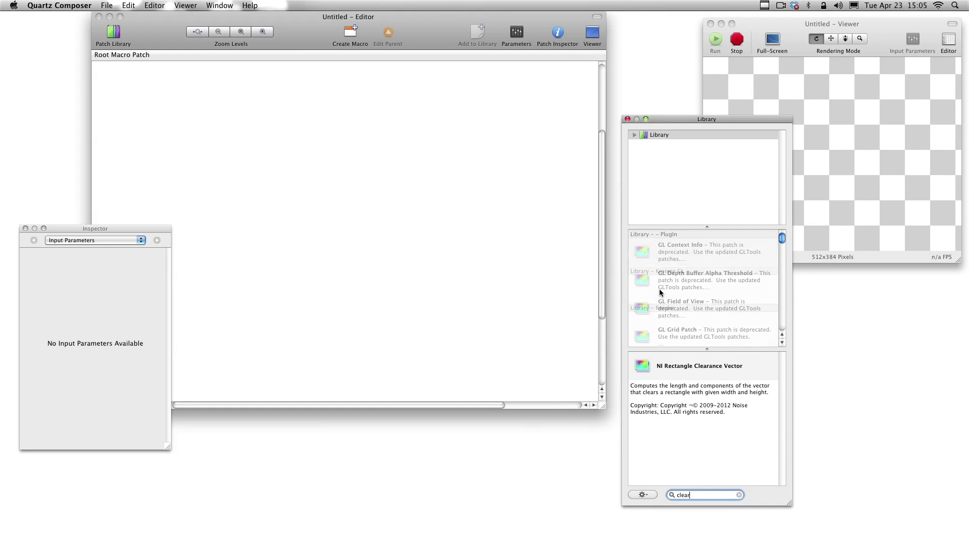
{"action": "key", "text": "Return"}
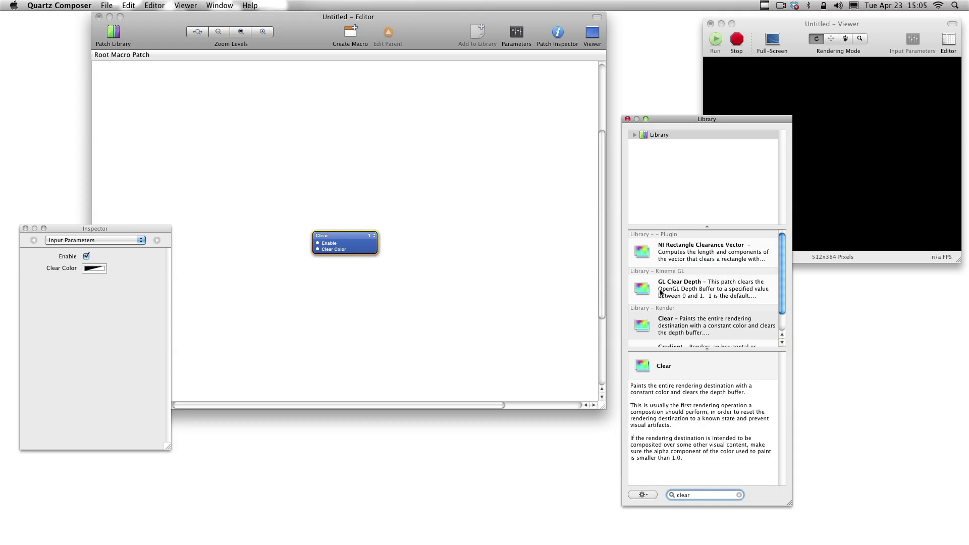
{"action": "left_click_drag", "start_coordinate": [361, 247], "coordinate": [302, 151]}
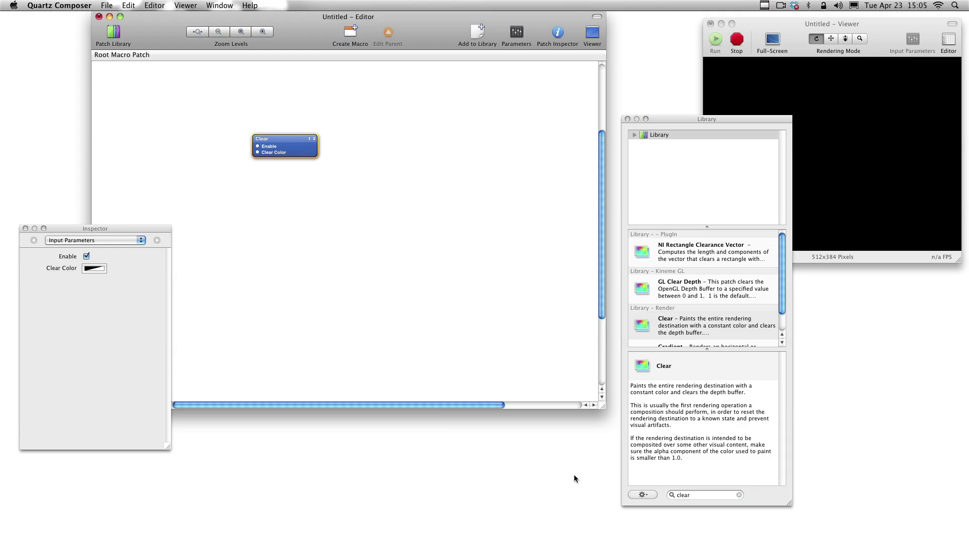
Find Sprite in the patch library and place a Sprite patch in the editor
{"action": "left_click", "coordinate": [703, 495]}
{"action": "type", "text": "s"}
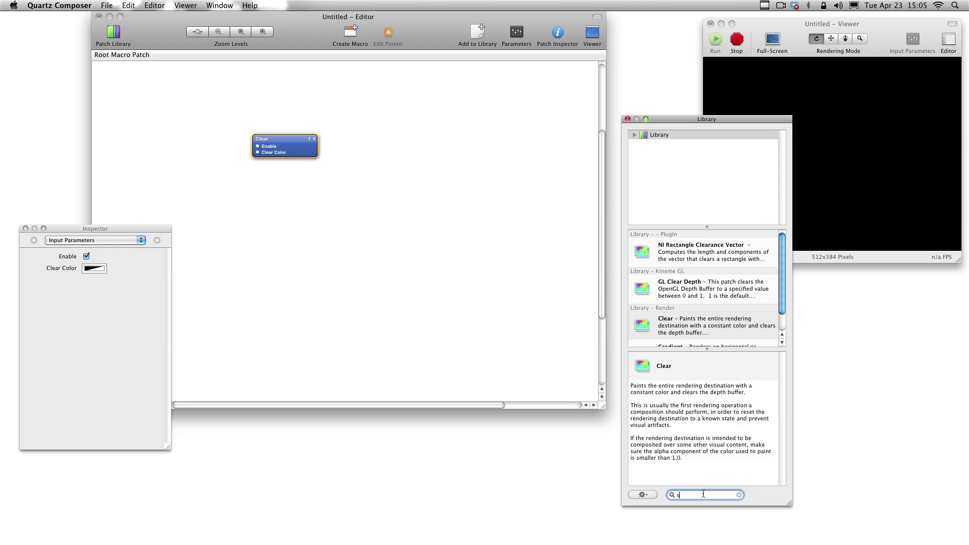
{"action": "type", "text": "prite"}
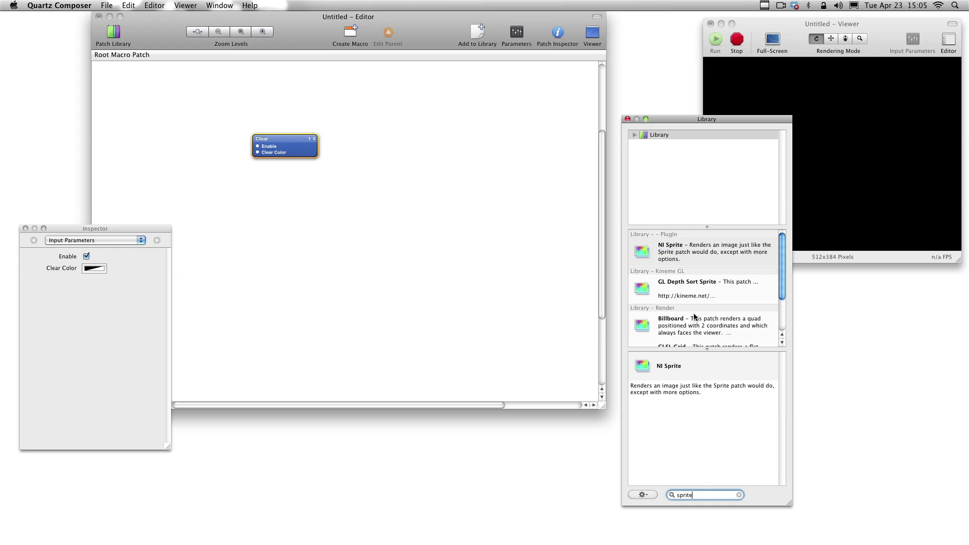
{"action": "scroll", "coordinate": [694, 317], "scroll_direction": "down", "scroll_amount": 3}
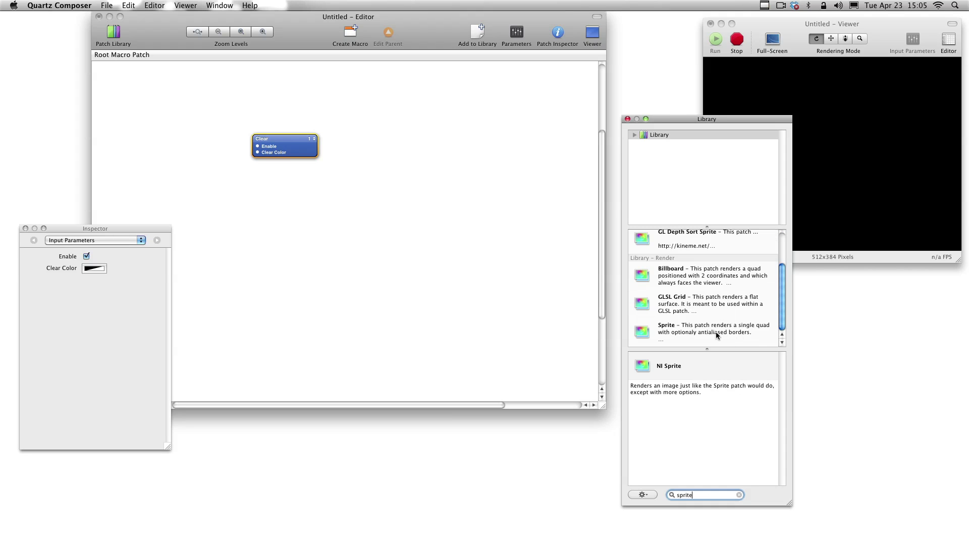
{"action": "left_click_drag", "start_coordinate": [716, 335], "coordinate": [446, 255]}
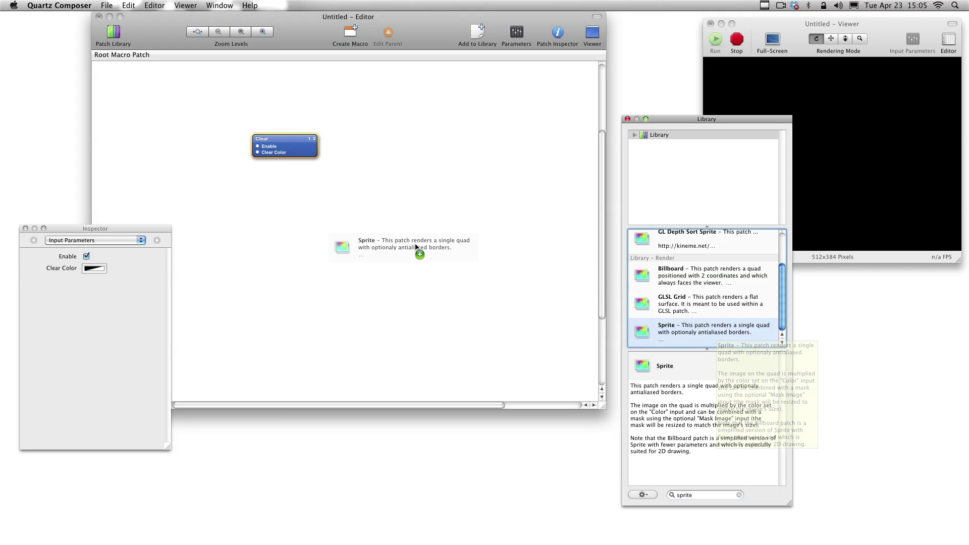
{"action": "left_click_drag", "start_coordinate": [740, 120], "coordinate": [729, 186]}
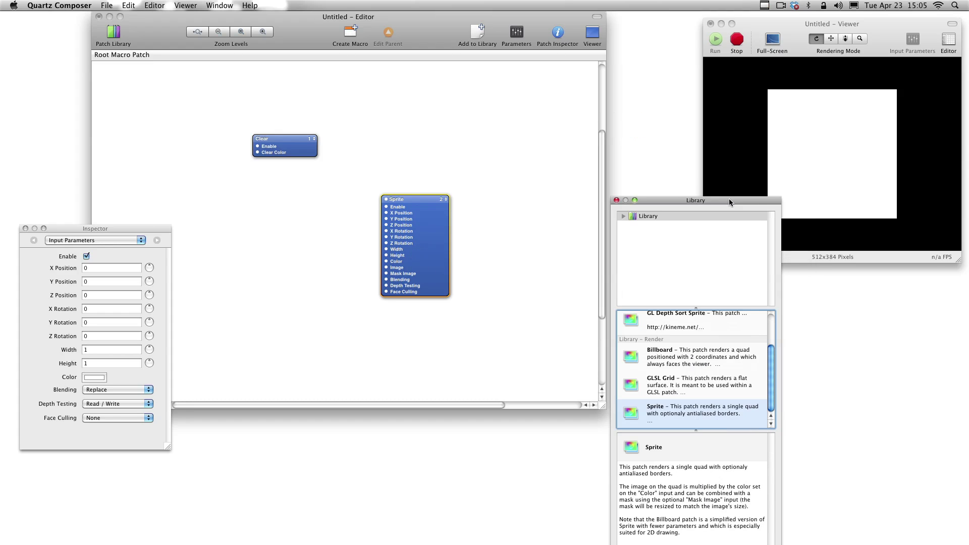
{"action": "left_click_drag", "start_coordinate": [416, 218], "coordinate": [416, 171]}
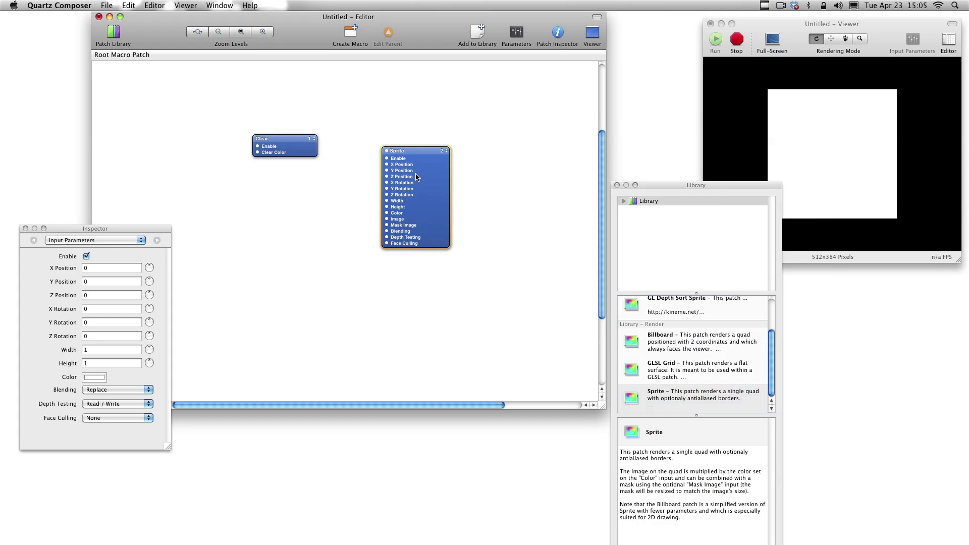
Duplicate the Sprite and set both sprites' Width to 0.3
{"action": "key", "text": "super+d"}
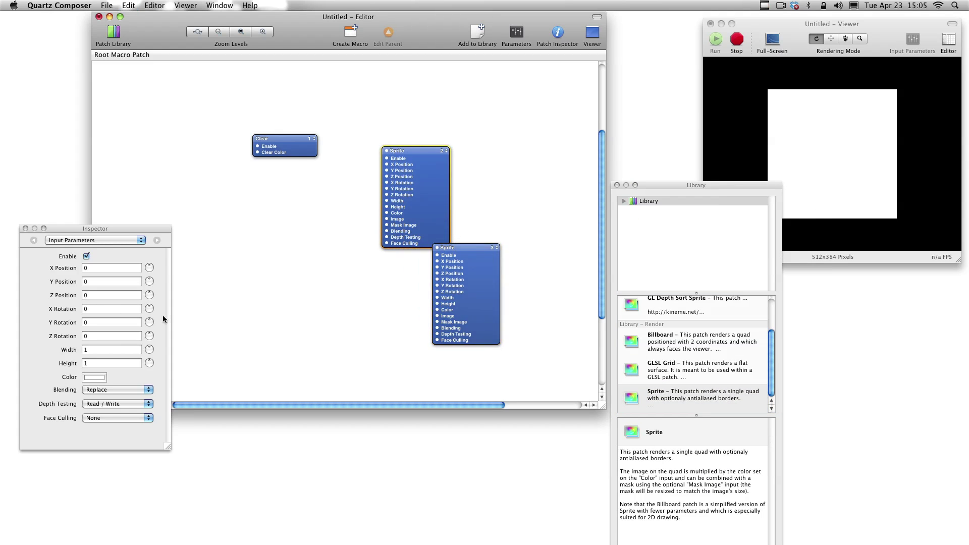
{"action": "left_click", "coordinate": [92, 351]}
{"action": "type", "text": "0.3"}
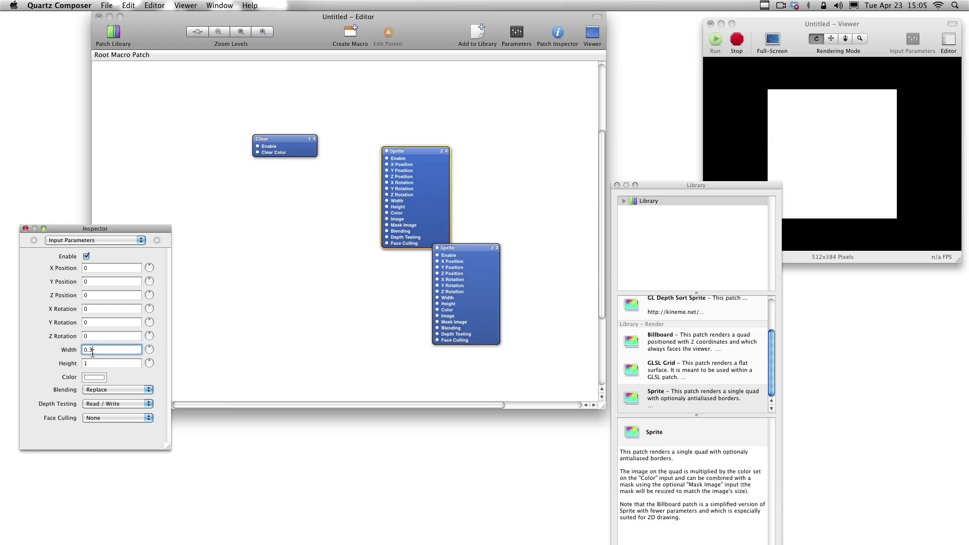
{"action": "left_click", "coordinate": [446, 290]}
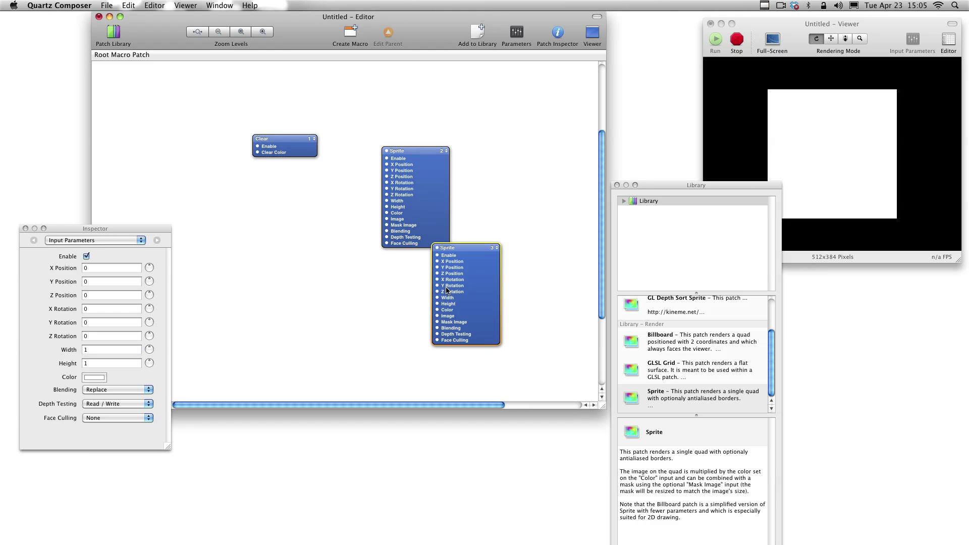
{"action": "left_click", "coordinate": [105, 353]}
{"action": "type", "text": "0"}
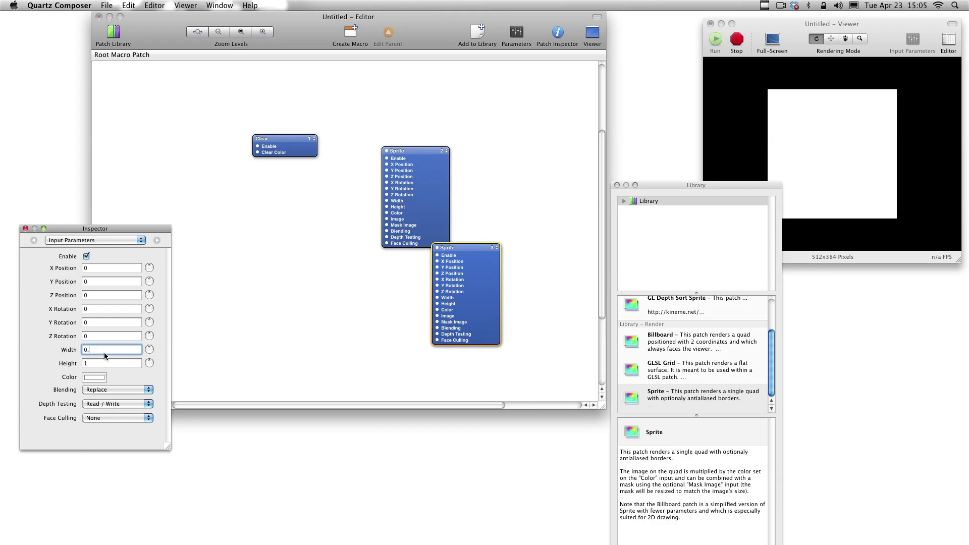
{"action": "type", "text": "3"}
{"action": "key", "text": "Return"}
Set the first sprite's Y Position to 0.5 and move the second into the lower half
{"action": "left_click", "coordinate": [398, 203]}
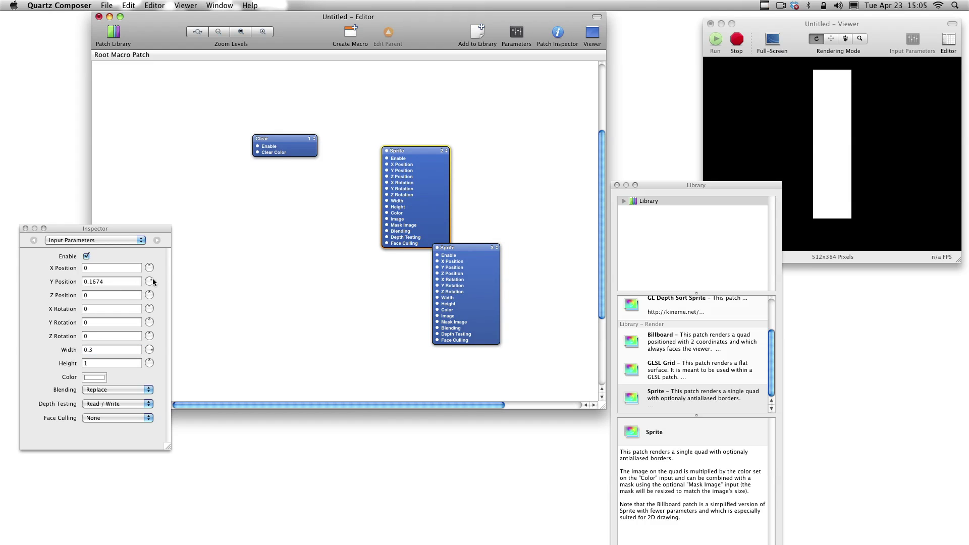
{"action": "left_click_drag", "start_coordinate": [153, 282], "coordinate": [144, 295]}
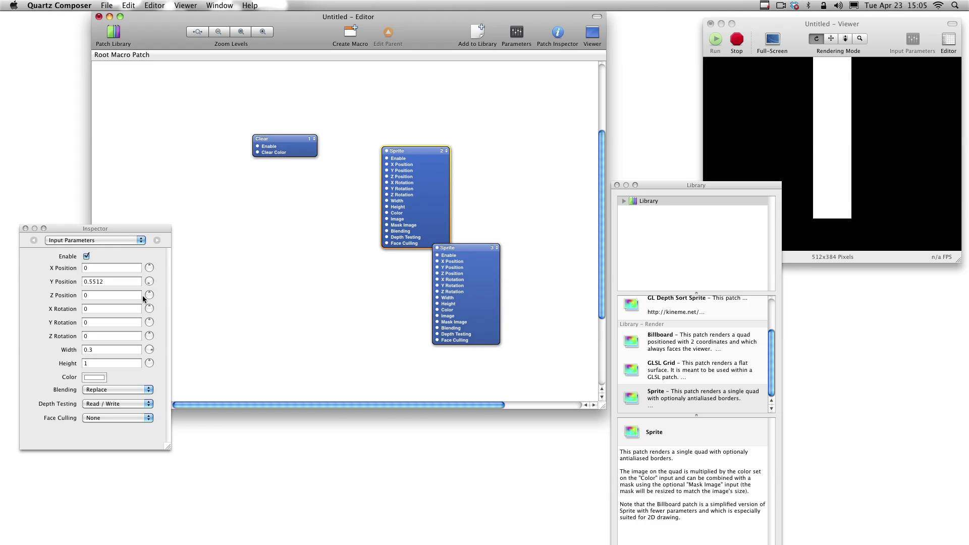
{"action": "left_click", "coordinate": [464, 323]}
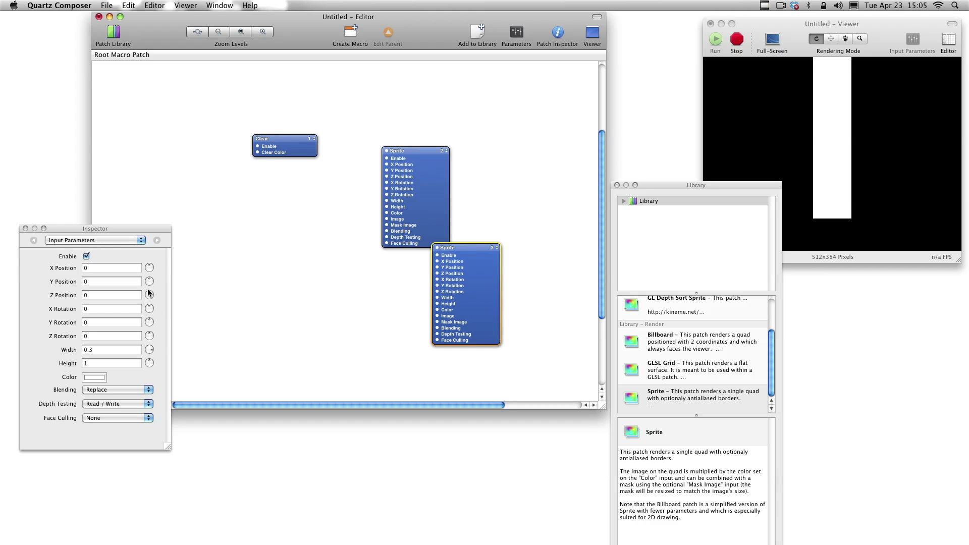
{"action": "mouse_move", "coordinate": [147, 285]}
{"action": "left_mouse_down"}
{"action": "mouse_move", "coordinate": [142, 274]}
{"action": "mouse_move", "coordinate": [149, 297]}
{"action": "left_mouse_up"}
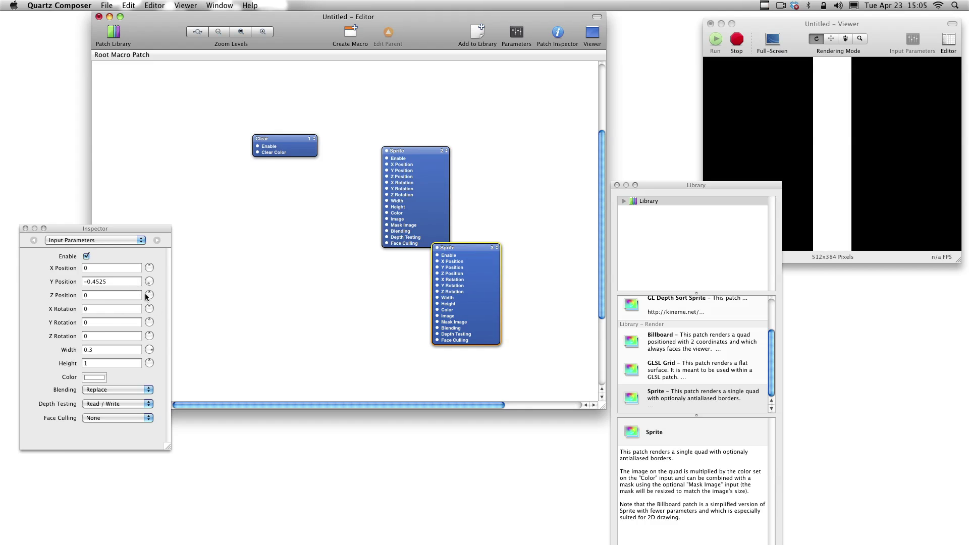
{"action": "left_click", "coordinate": [432, 235]}
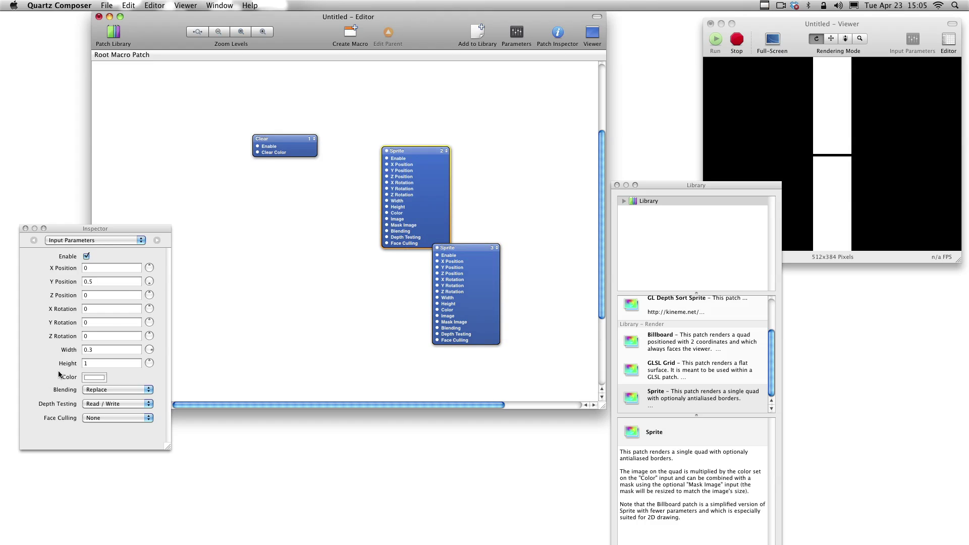
Set the upper Sprite's Z Rotation to 45
{"action": "mouse_move", "coordinate": [150, 335]}
{"action": "left_mouse_down"}
{"action": "mouse_move", "coordinate": [180, 357]}
{"action": "mouse_move", "coordinate": [115, 333]}
{"action": "left_mouse_up"}
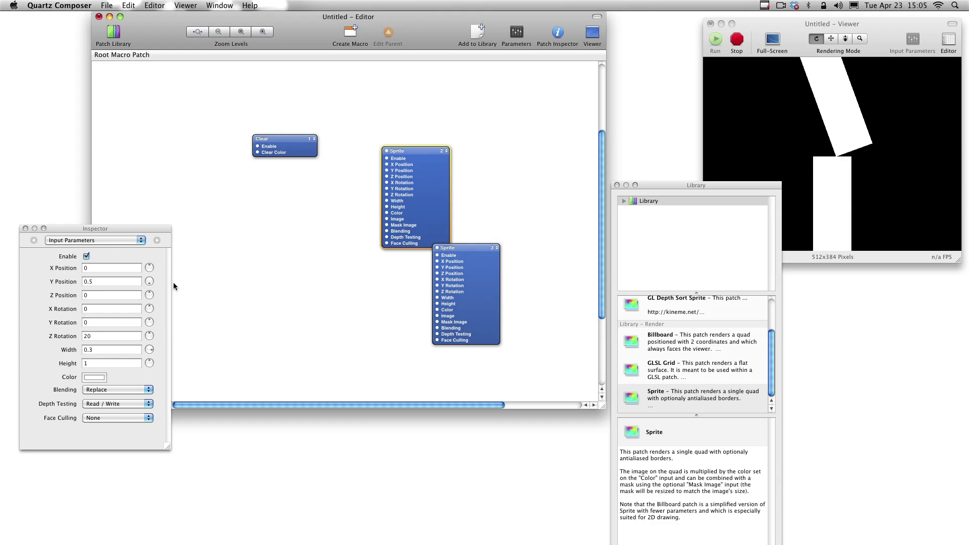
{"action": "left_click", "coordinate": [110, 332]}
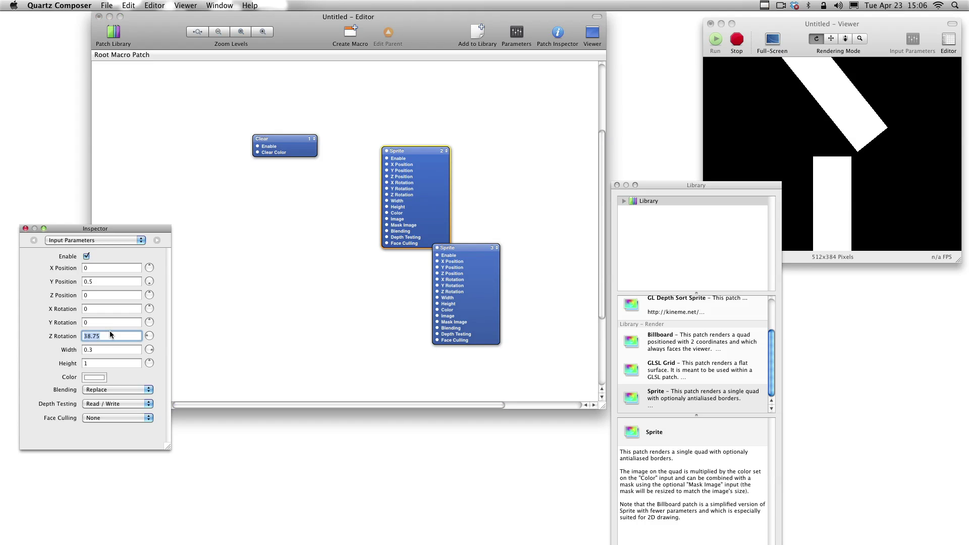
{"action": "type", "text": "45"}
{"action": "key", "text": "Return"}
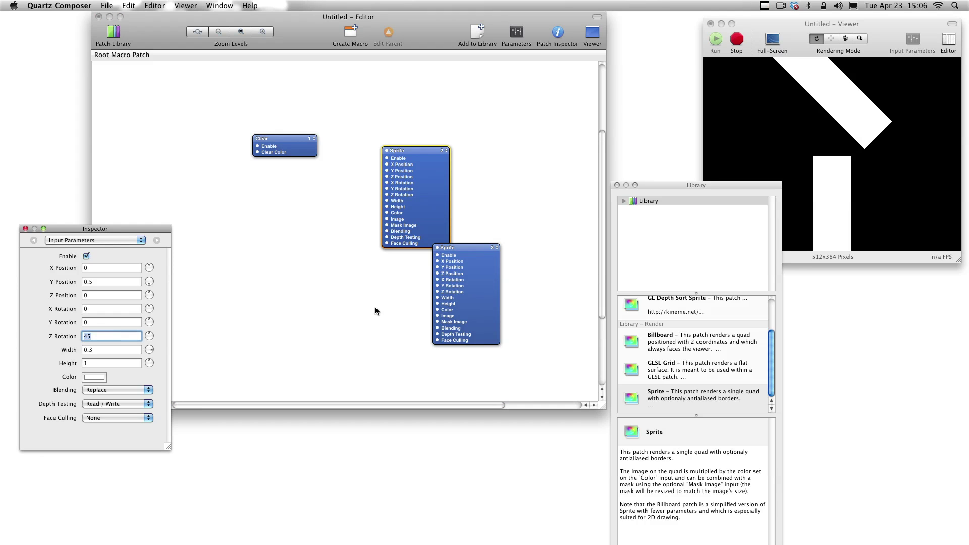
Set the lower Sprite's Z Rotation to 135
{"action": "left_click", "coordinate": [454, 313]}
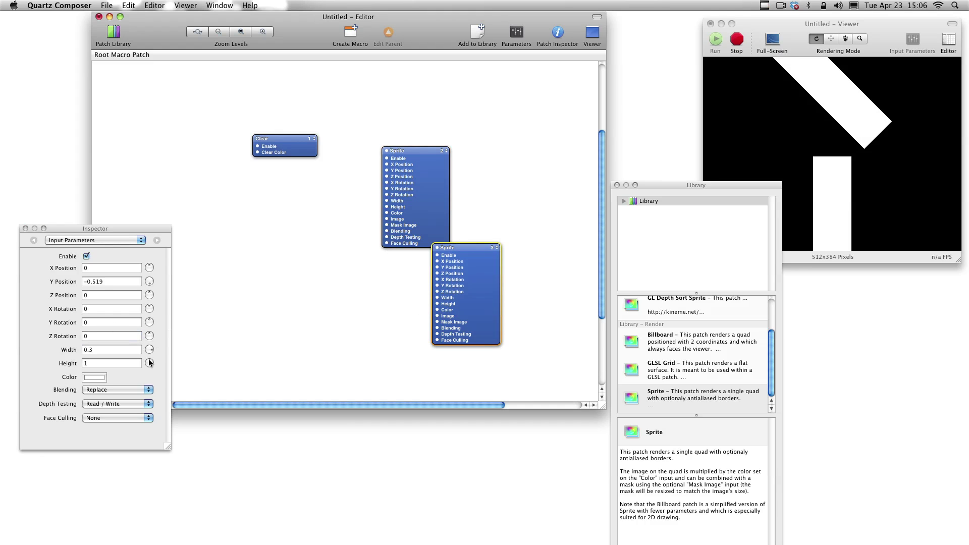
{"action": "mouse_move", "coordinate": [149, 335]}
{"action": "left_mouse_down"}
{"action": "mouse_move", "coordinate": [173, 345]}
{"action": "mouse_move", "coordinate": [179, 381]}
{"action": "mouse_move", "coordinate": [152, 295]}
{"action": "left_mouse_up"}
{"action": "double_click", "coordinate": [122, 335]}
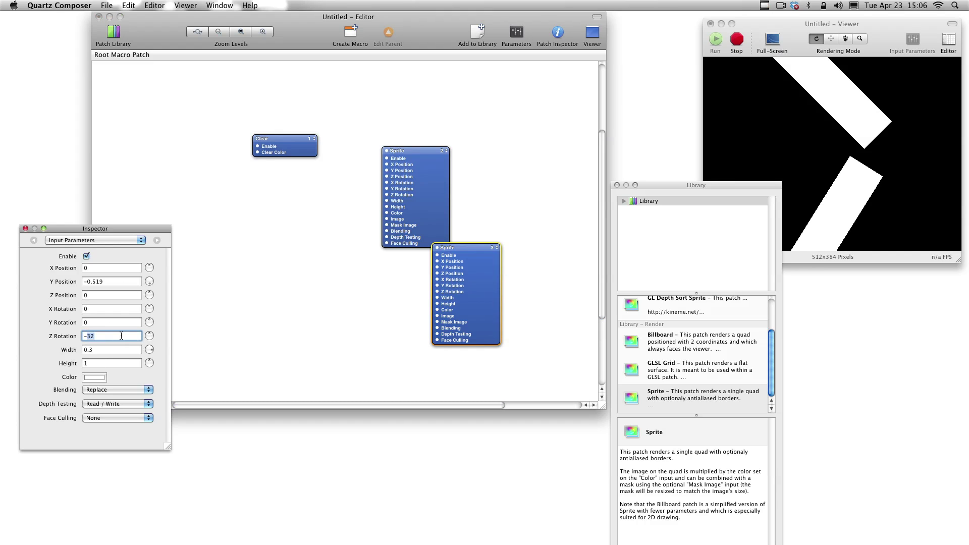
{"action": "type", "text": "0"}
{"action": "key", "text": "Return"}
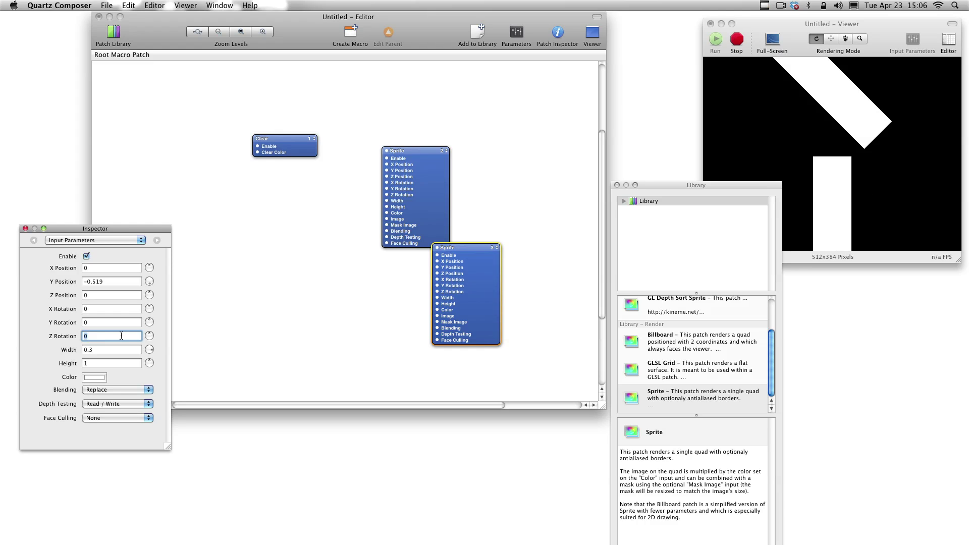
{"action": "type", "text": "5"}
{"action": "key", "text": "Return"}
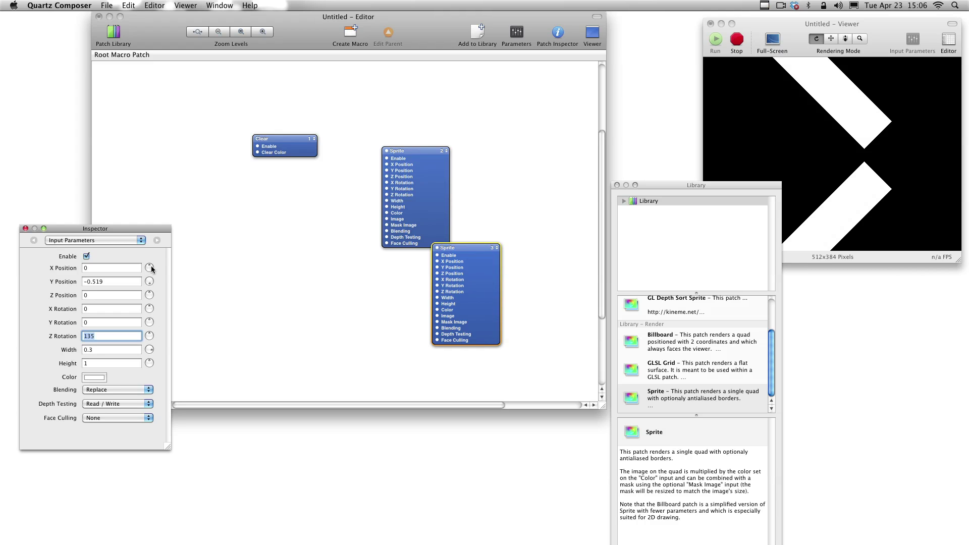
Give both sprite bars a Height of 1.47
{"action": "left_click_drag", "start_coordinate": [150, 287], "coordinate": [144, 284]}
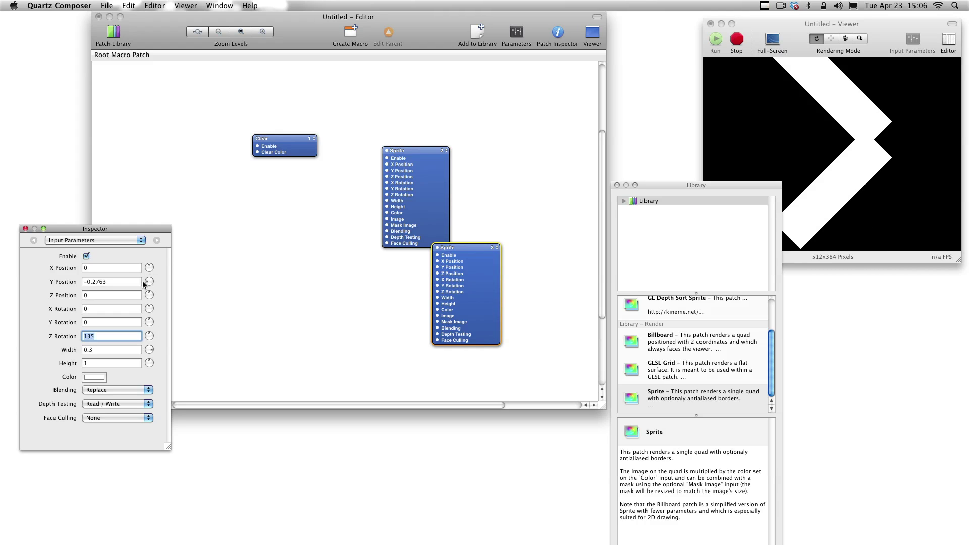
{"action": "left_click", "coordinate": [414, 159]}
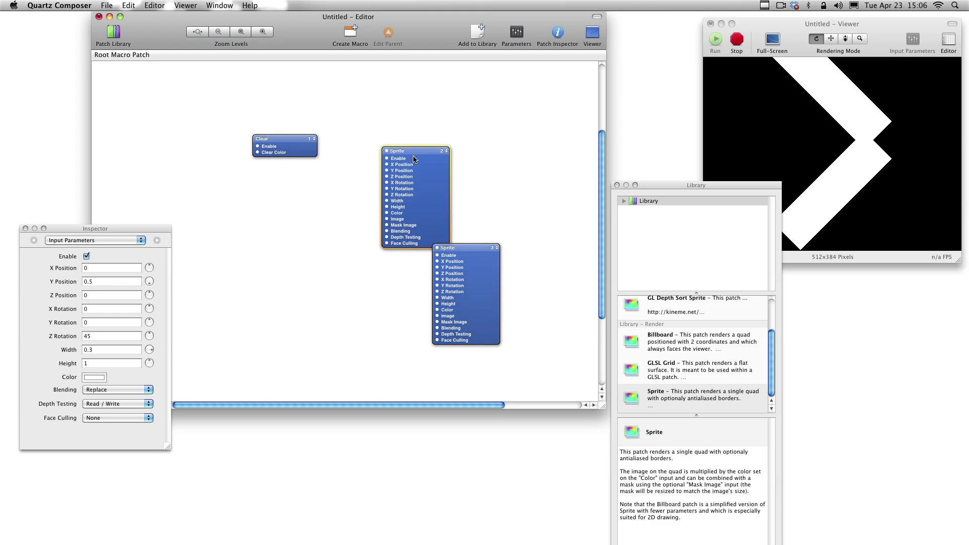
{"action": "left_click_drag", "start_coordinate": [150, 282], "coordinate": [154, 280]}
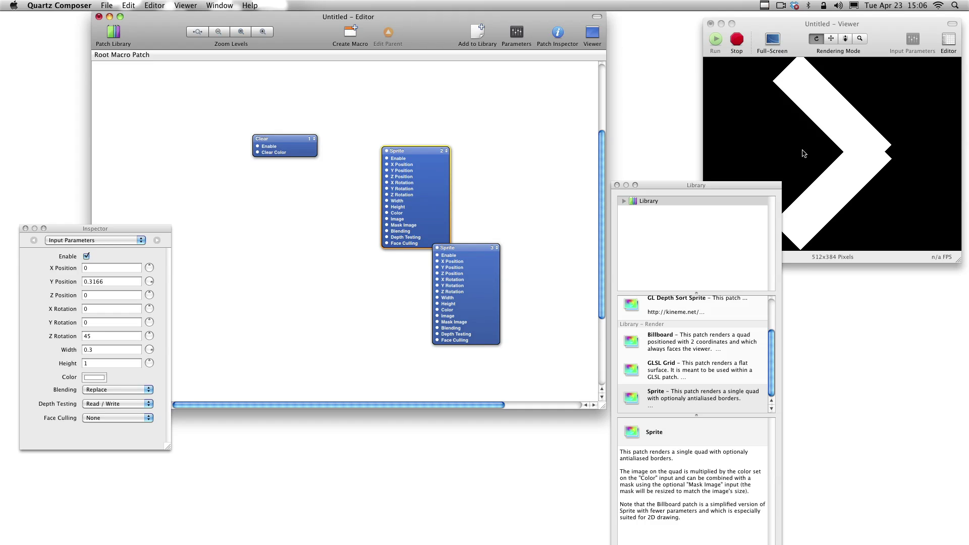
{"action": "left_click_drag", "start_coordinate": [148, 362], "coordinate": [117, 368]}
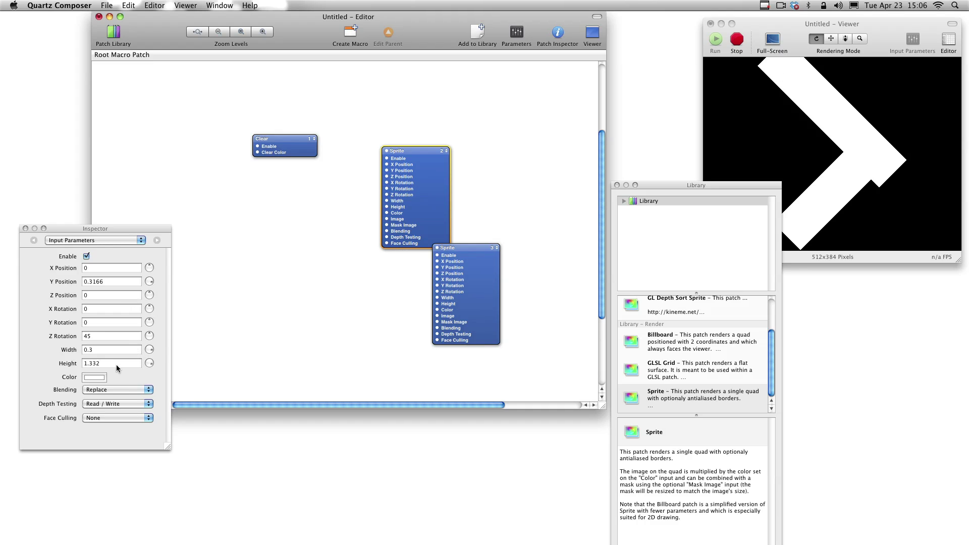
{"action": "left_click", "coordinate": [116, 363]}
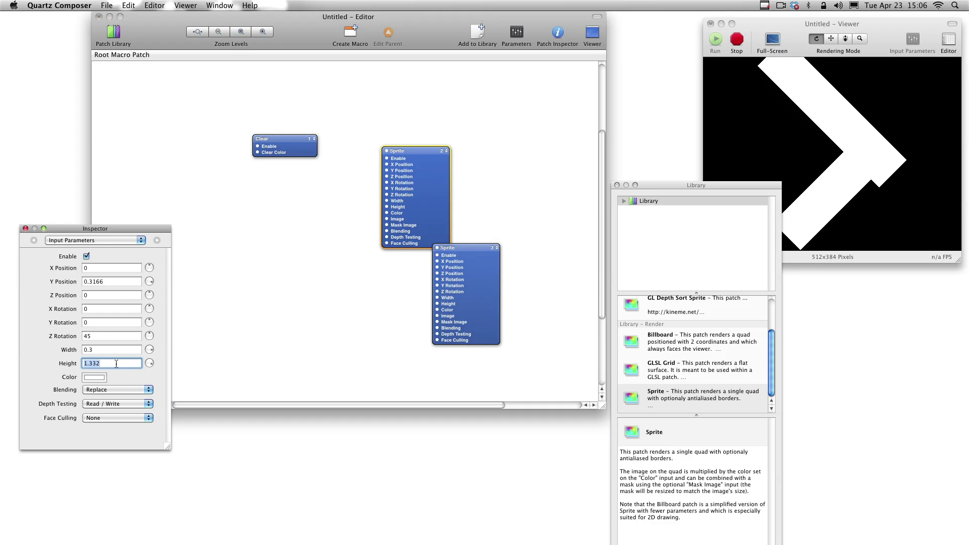
{"action": "type", "text": "1.47"}
{"action": "key", "text": "Return"}
{"action": "left_click", "coordinate": [467, 266]}
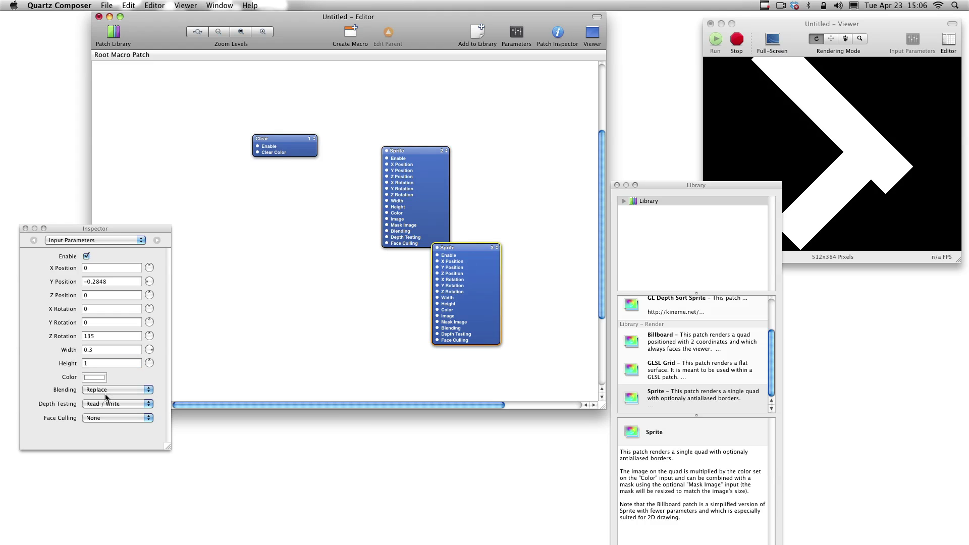
{"action": "left_click", "coordinate": [99, 363]}
{"action": "type", "text": "."}
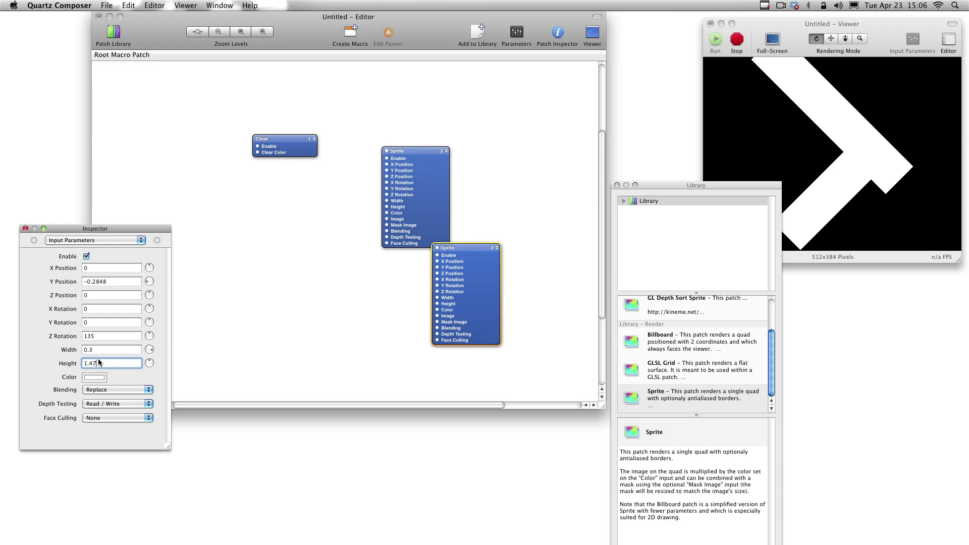
{"action": "type", "text": "47"}
{"action": "key", "text": "Return"}
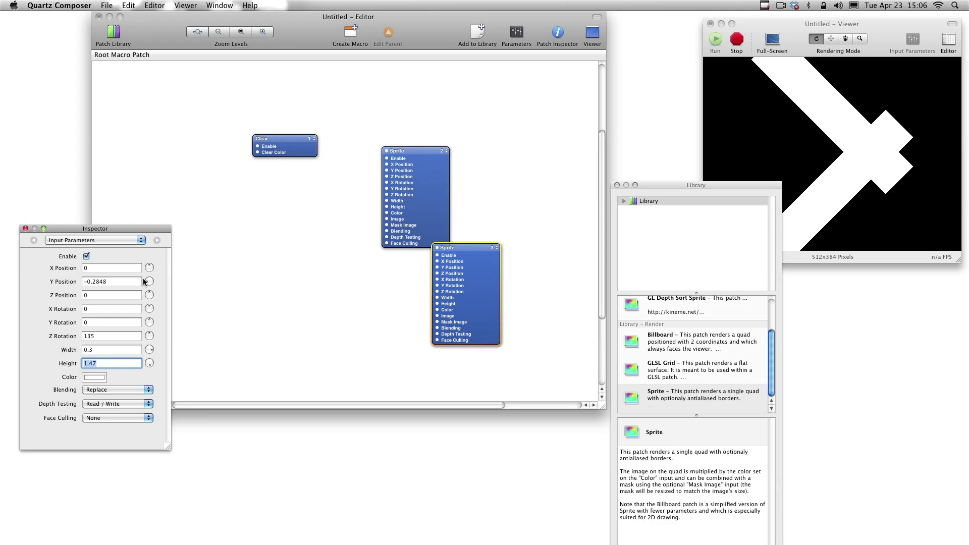
Set the lower bar's Y Position to -0.414 and the upper bar's to 0.414
{"action": "mouse_move", "coordinate": [147, 283]}
{"action": "left_mouse_down"}
{"action": "mouse_move", "coordinate": [123, 288]}
{"action": "mouse_move", "coordinate": [132, 294]}
{"action": "left_mouse_up"}
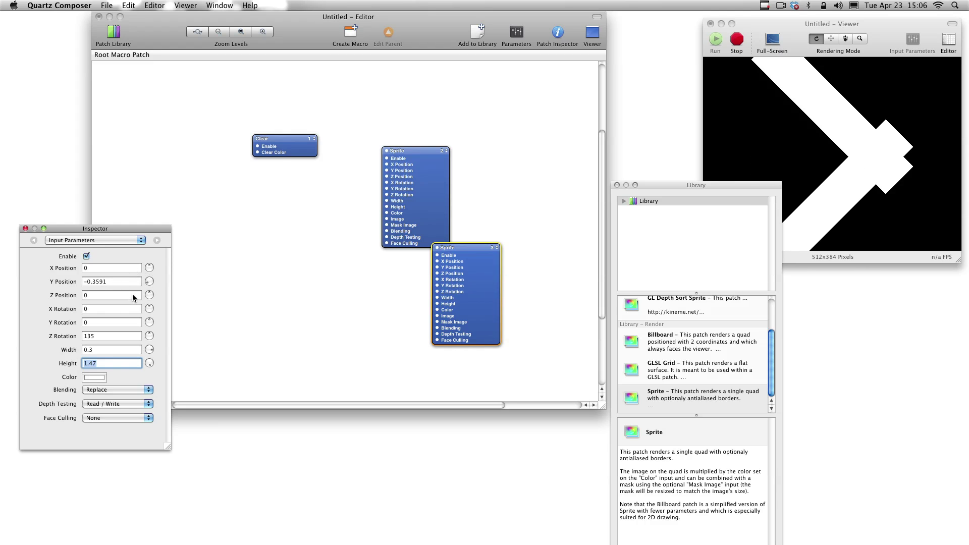
{"action": "double_click", "coordinate": [119, 281]}
{"action": "type", "text": "-"}
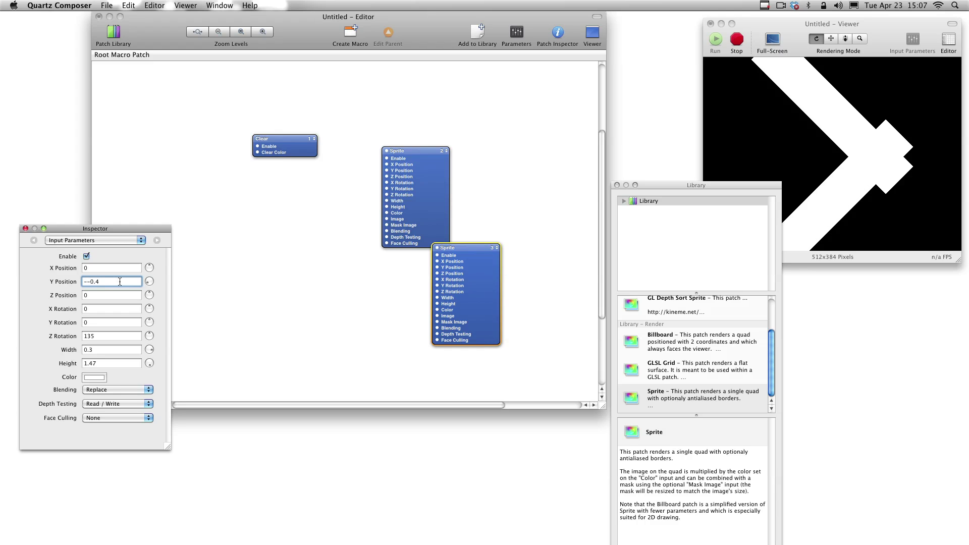
{"action": "key", "text": "Return"}
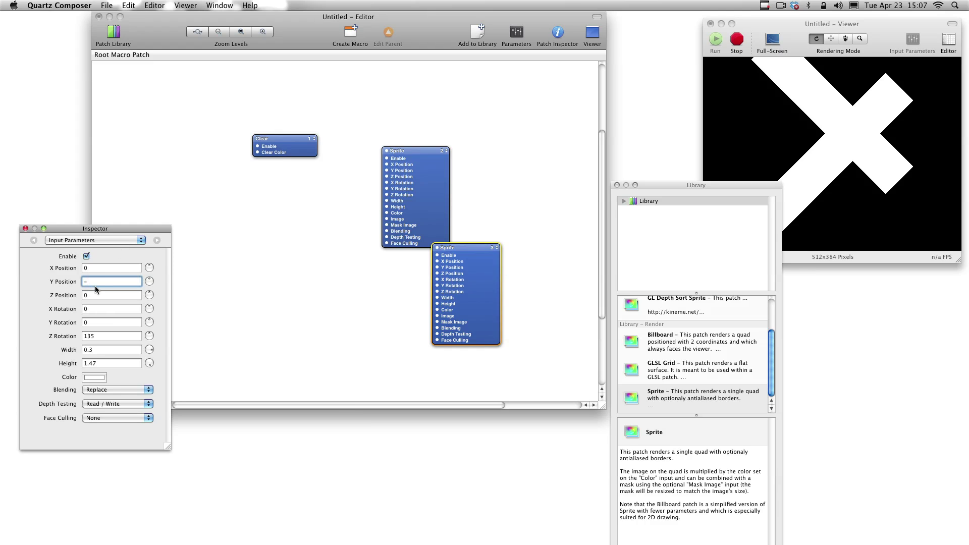
{"action": "type", "text": "0.414"}
{"action": "key", "text": "Return"}
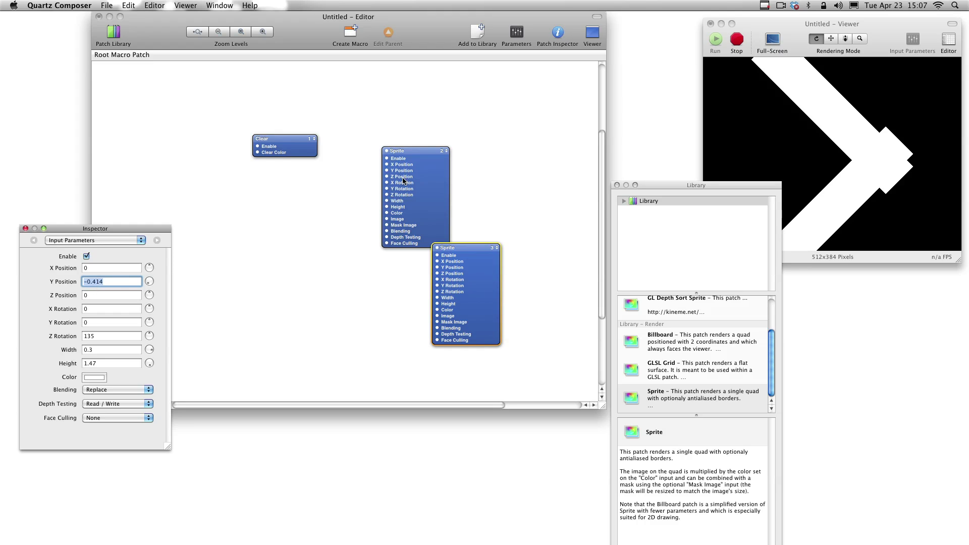
{"action": "left_click", "coordinate": [424, 185]}
{"action": "left_click", "coordinate": [110, 280]}
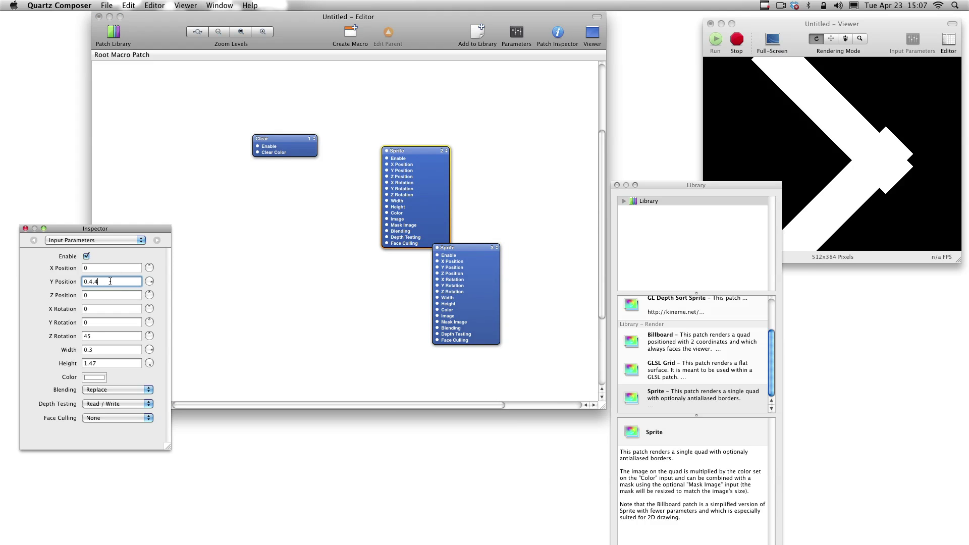
{"action": "key", "text": "Return"}
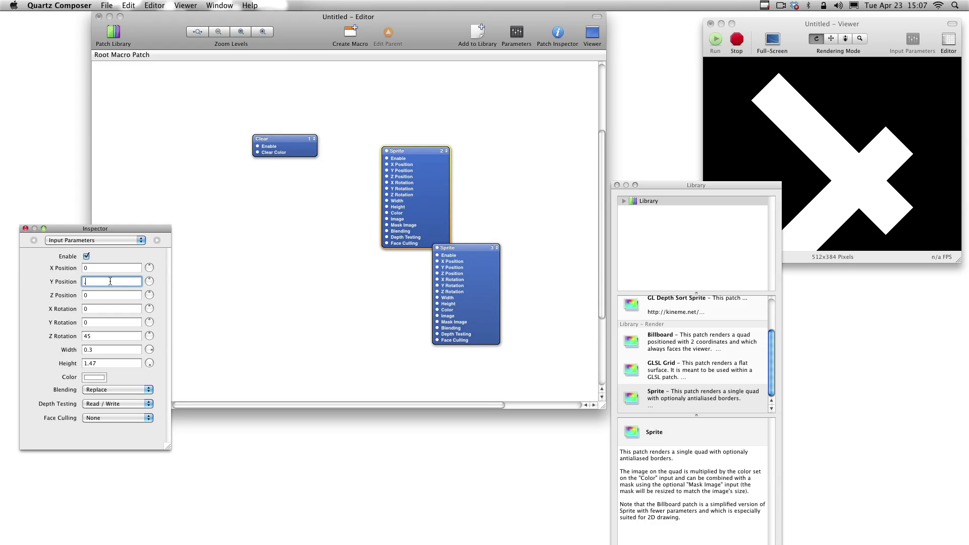
{"action": "type", "text": ".414"}
{"action": "key", "text": "Return"}
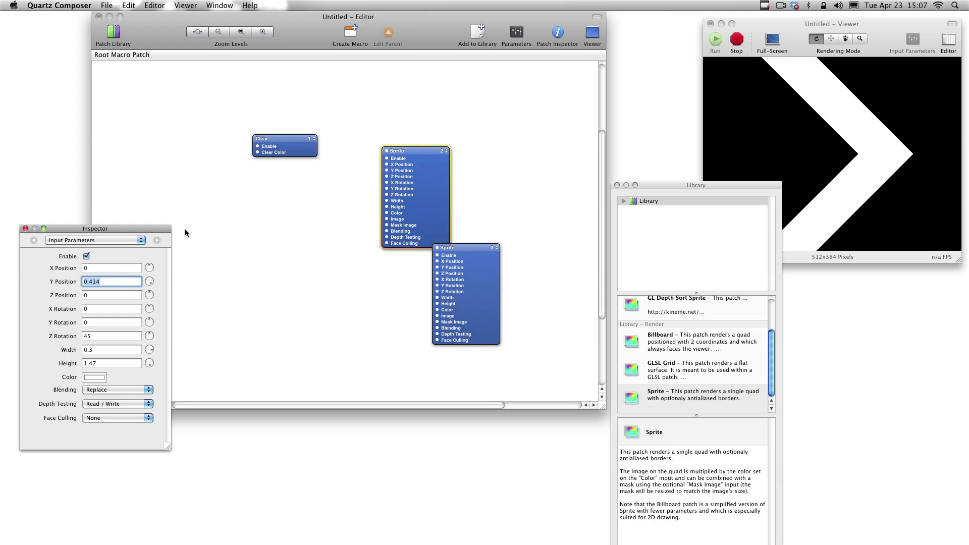
{"action": "left_click", "coordinate": [271, 271]}
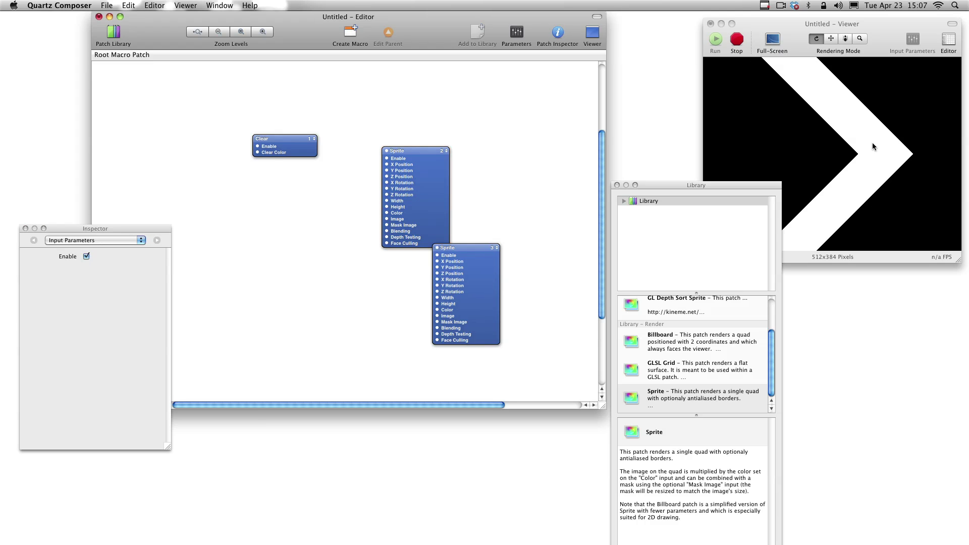
Insert a Y Position input splitter from the lower Sprite and place it left of both sprites
{"action": "left_click_drag", "start_coordinate": [720, 184], "coordinate": [665, 189]}
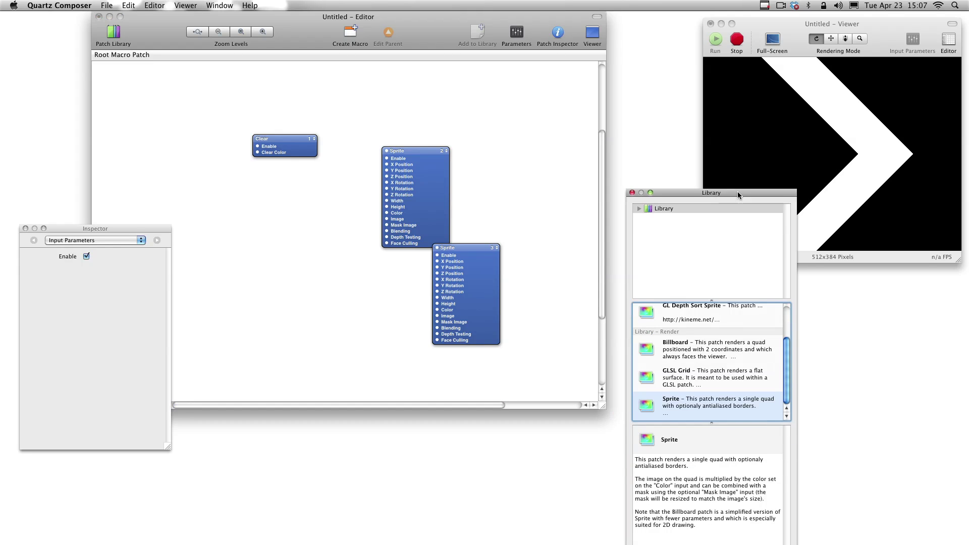
{"action": "left_click", "coordinate": [414, 217]}
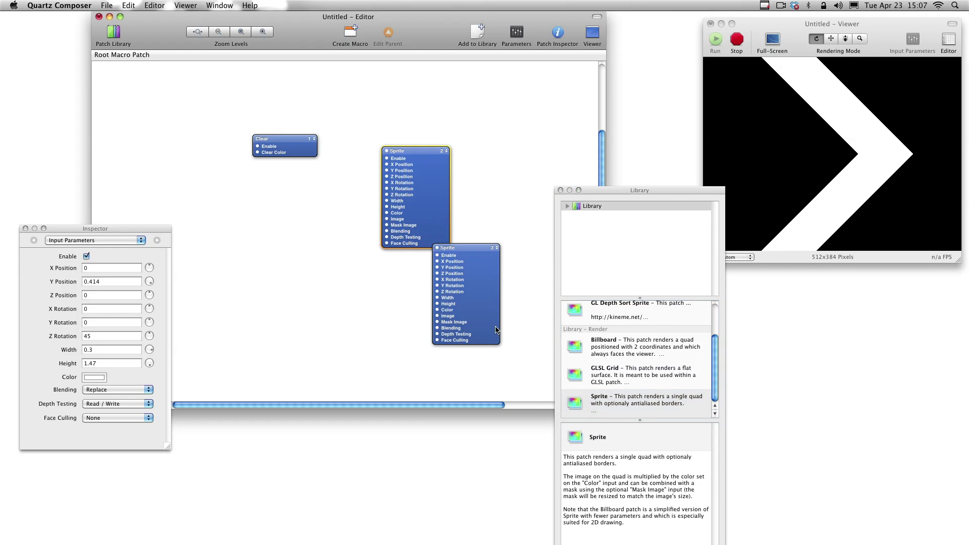
{"action": "left_click", "coordinate": [478, 305]}
{"action": "right_click", "coordinate": [476, 287]}
{"action": "mouse_move", "coordinate": [519, 313]}
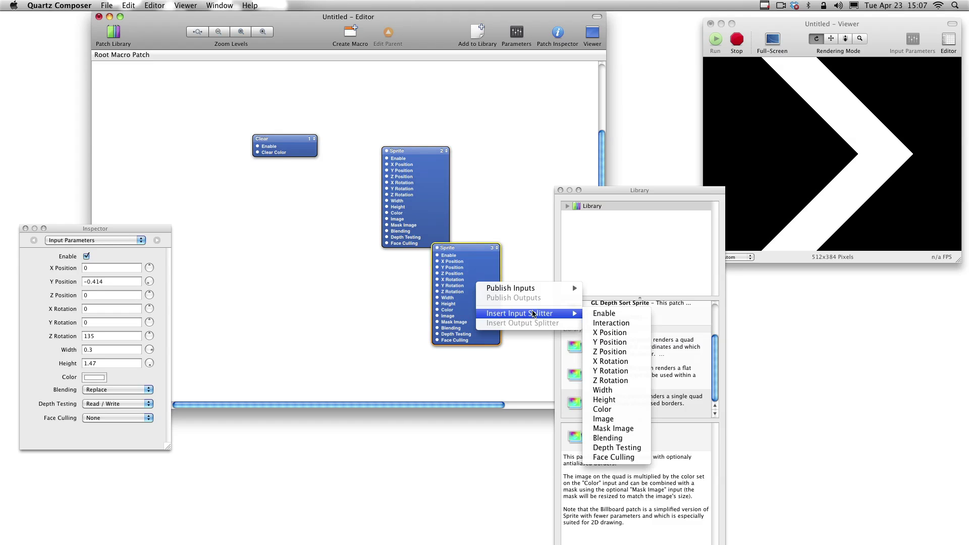
{"action": "left_click", "coordinate": [616, 343]}
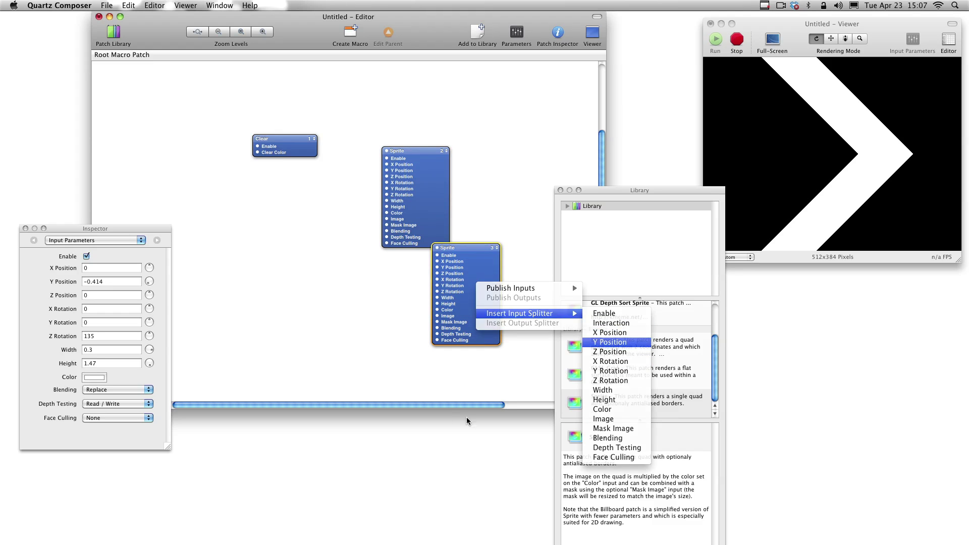
{"action": "mouse_move", "coordinate": [394, 243]}
{"action": "left_mouse_down"}
{"action": "mouse_move", "coordinate": [247, 243]}
{"action": "mouse_move", "coordinate": [385, 171]}
{"action": "left_mouse_up"}
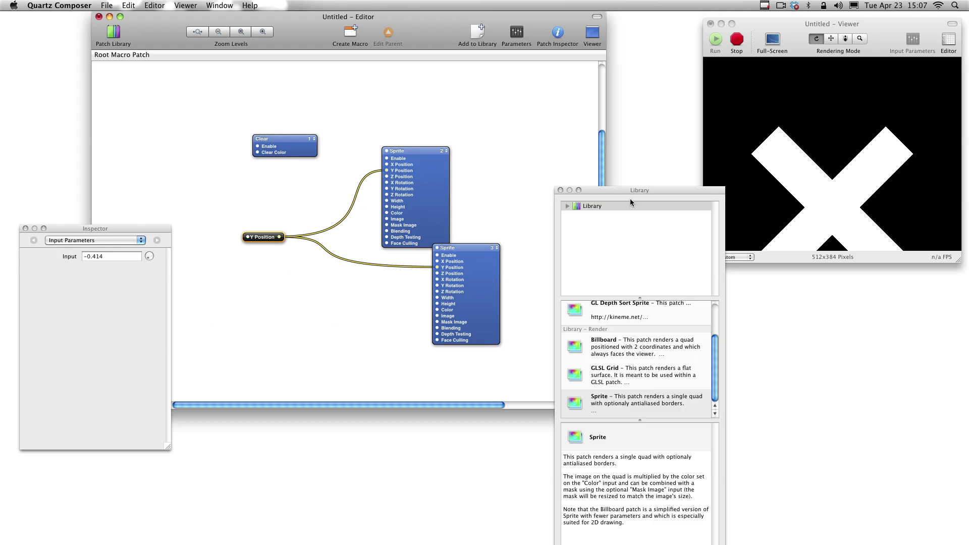
Add a Math patch set to multiply and feed the Y Position splitter into it
{"action": "mouse_move", "coordinate": [620, 189]}
{"action": "left_mouse_down"}
{"action": "mouse_move", "coordinate": [579, 45]}
{"action": "mouse_move", "coordinate": [596, 80]}
{"action": "left_mouse_up"}
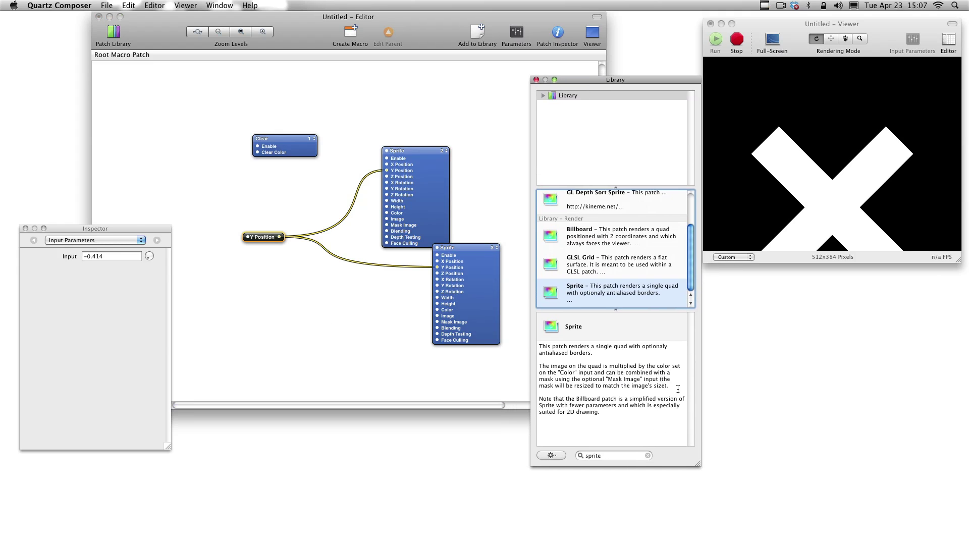
{"action": "left_click", "coordinate": [599, 459]}
{"action": "key", "text": "BackSpace"}
{"action": "key", "text": "BackSpace"}
{"action": "key", "text": "BackSpace"}
{"action": "type", "text": "math"}
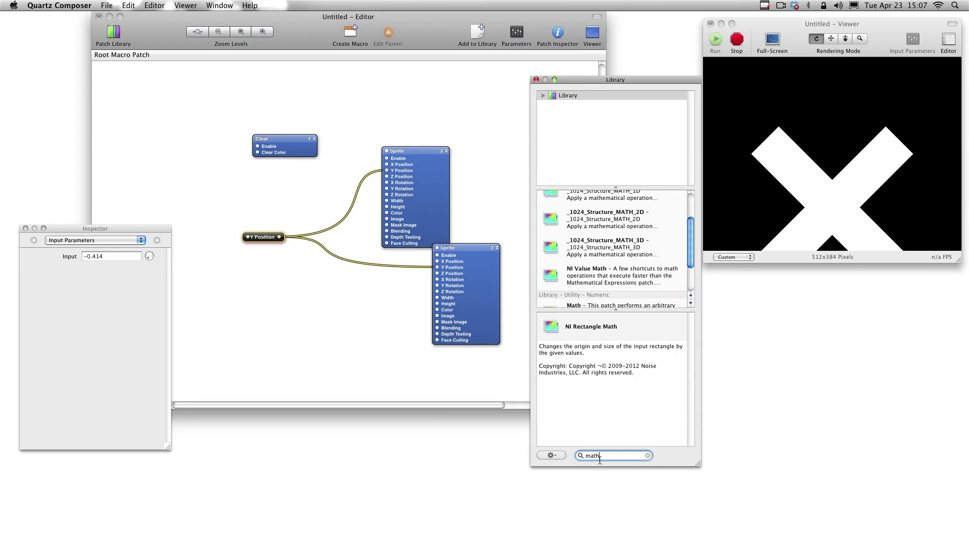
{"action": "key", "text": "Down"}
{"action": "key", "text": "Down"}
{"action": "key", "text": "Up"}
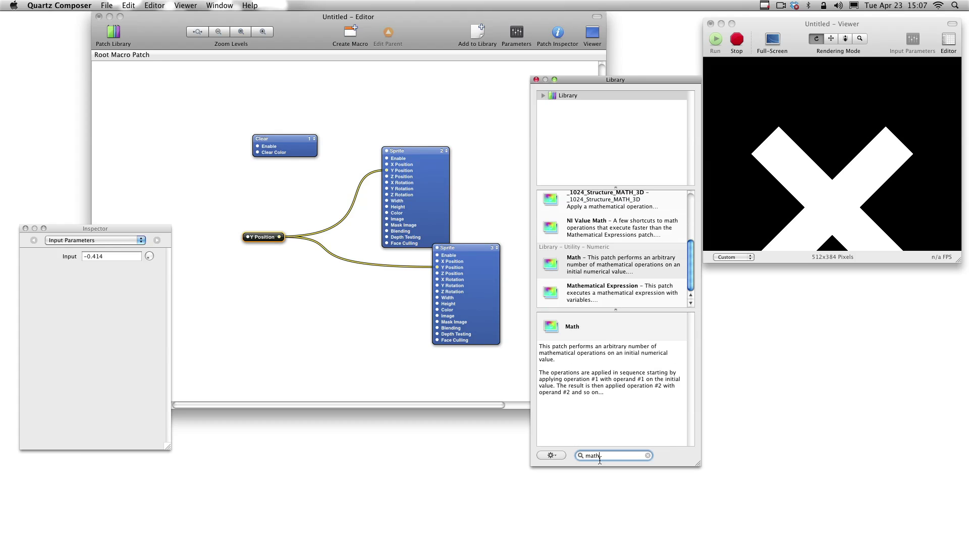
{"action": "key", "text": "Return"}
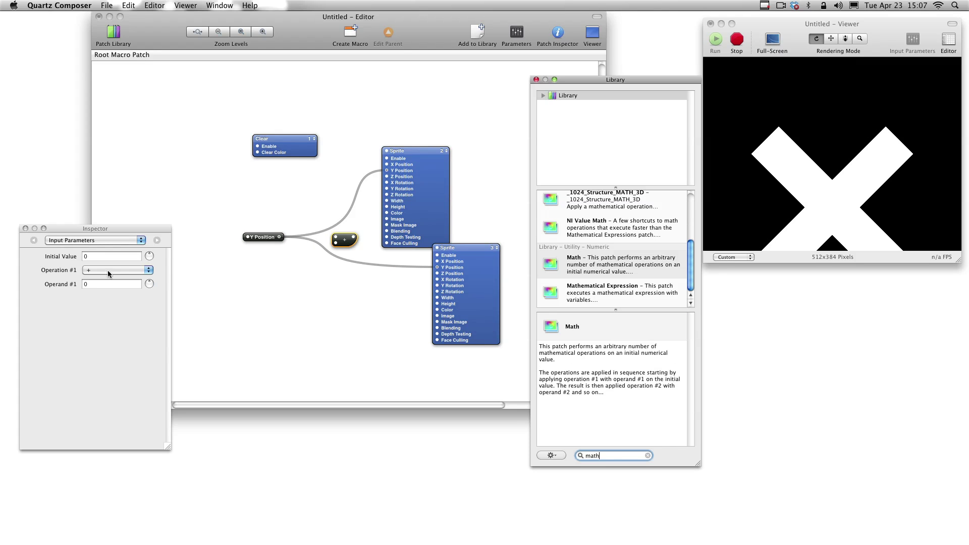
{"action": "left_click", "coordinate": [109, 271]}
{"action": "left_click", "coordinate": [120, 289]}
{"action": "left_click", "coordinate": [114, 283]}
{"action": "type", "text": "-1"}
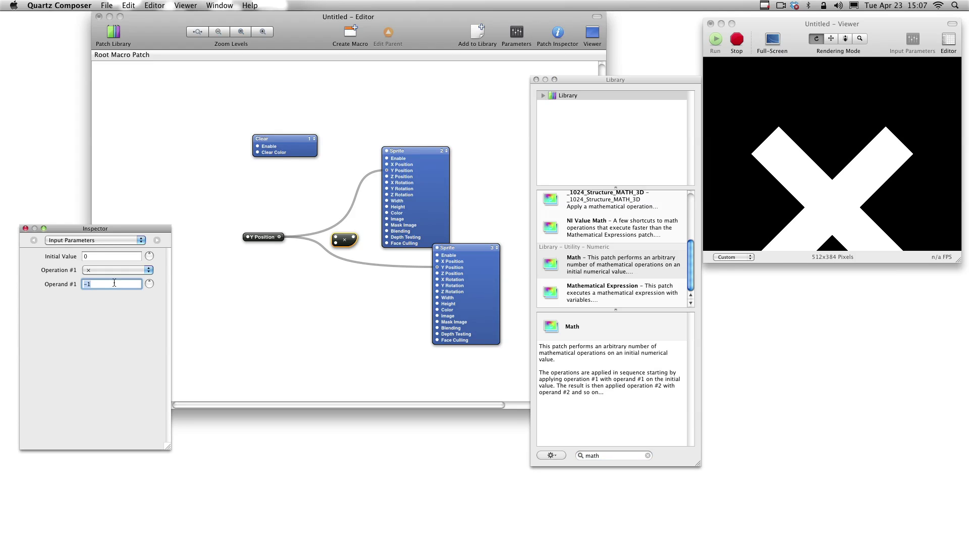
{"action": "left_click_drag", "start_coordinate": [280, 236], "coordinate": [334, 241]}
Route the Math result to the lower sprite's Y Position and set the shared value to 0.414
{"action": "left_click", "coordinate": [270, 238]}
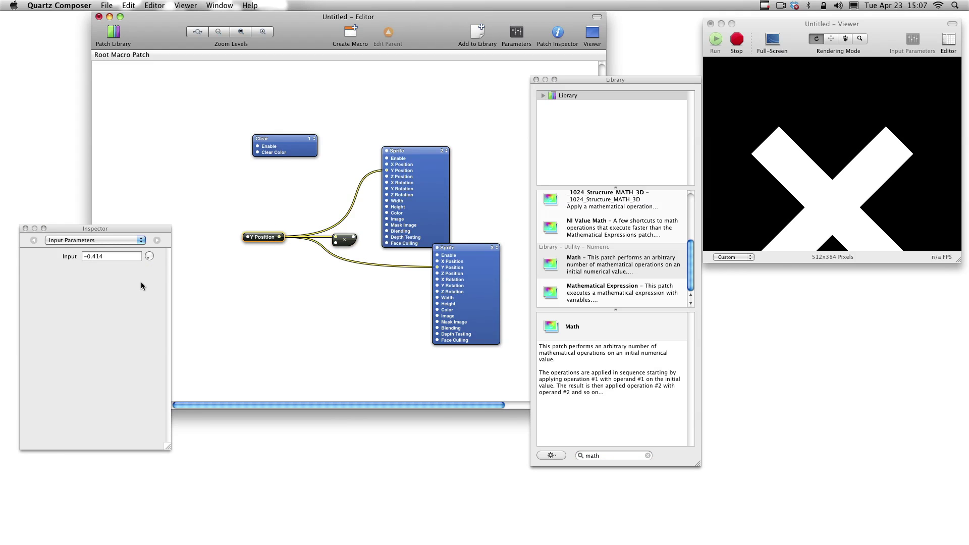
{"action": "left_click", "coordinate": [87, 256]}
{"action": "key", "text": "BackSpace"}
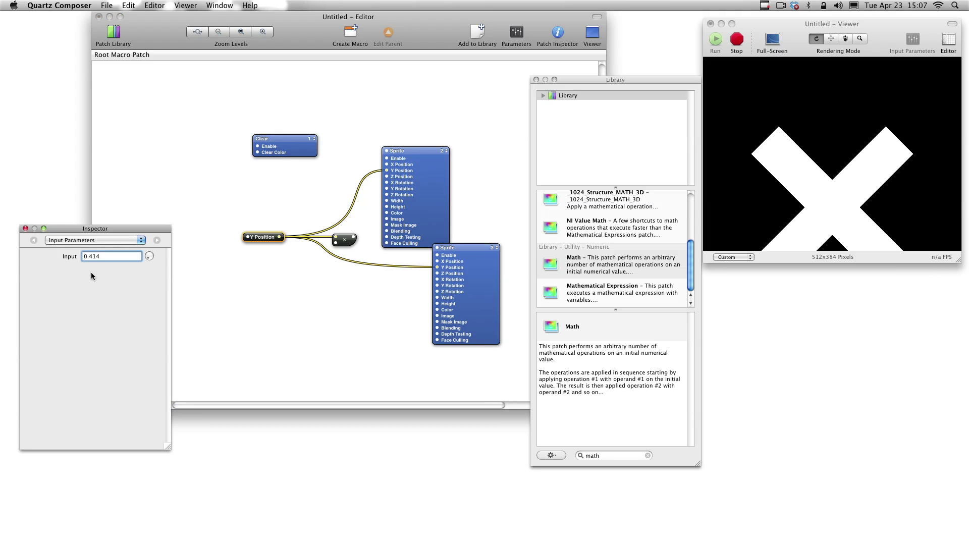
{"action": "key", "text": "Return"}
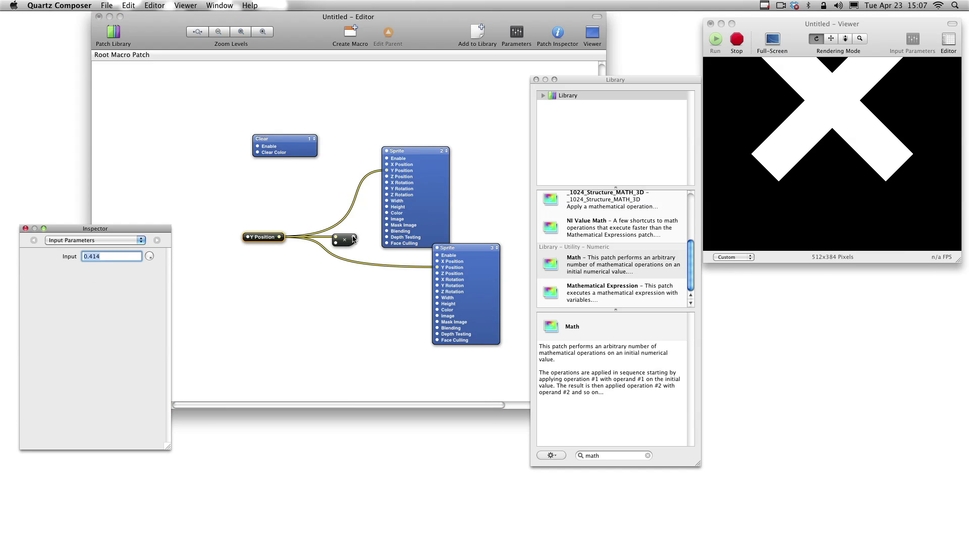
{"action": "left_click_drag", "start_coordinate": [354, 237], "coordinate": [437, 267]}
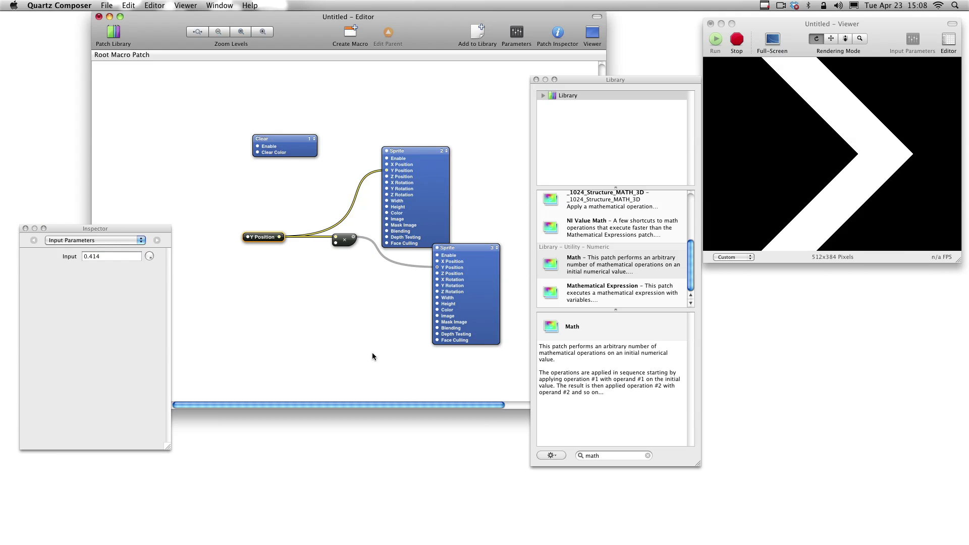
{"action": "left_click", "coordinate": [265, 219]}
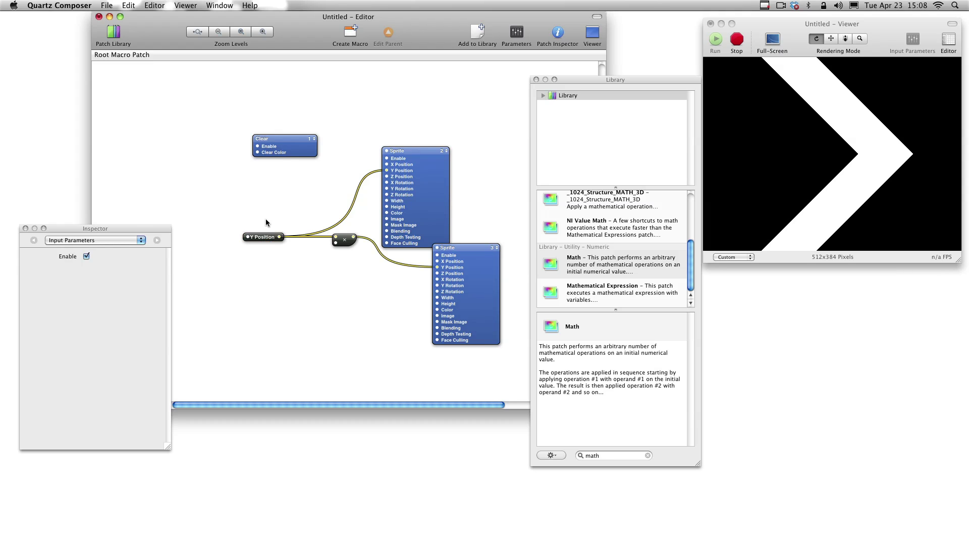
{"action": "left_click", "coordinate": [262, 236]}
{"action": "left_click_drag", "start_coordinate": [149, 260], "coordinate": [106, 271]}
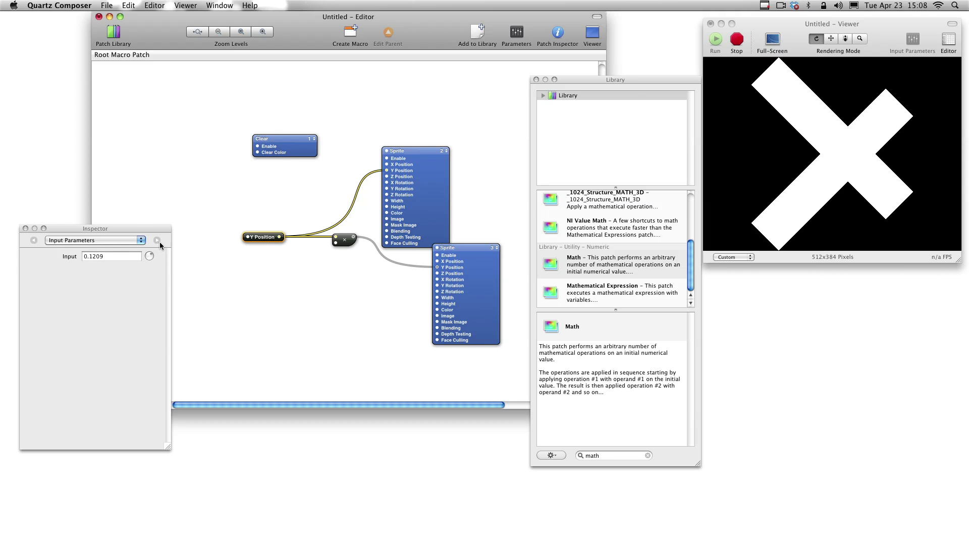
{"action": "left_click", "coordinate": [119, 257]}
{"action": "type", "text": "0."}
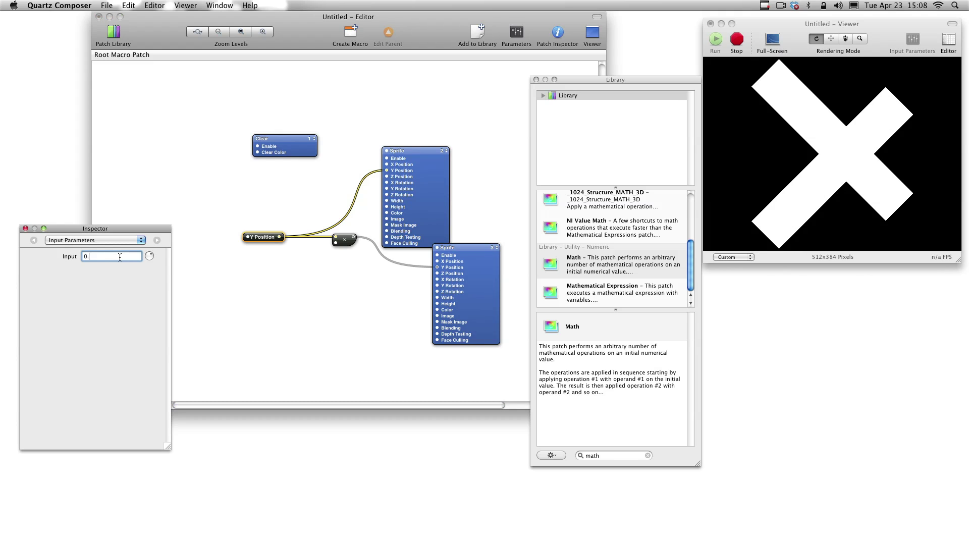
{"action": "key", "text": "Return"}
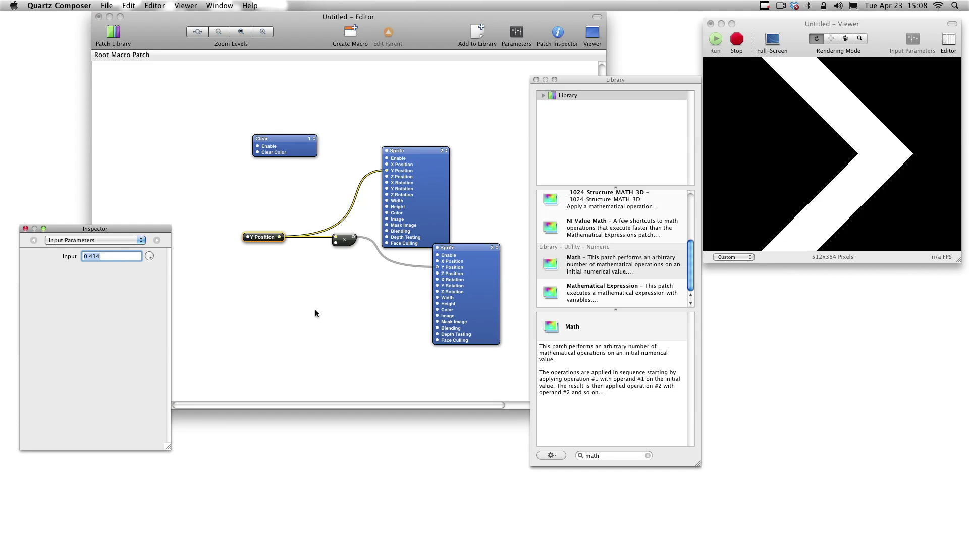
{"action": "left_click", "coordinate": [421, 219]}
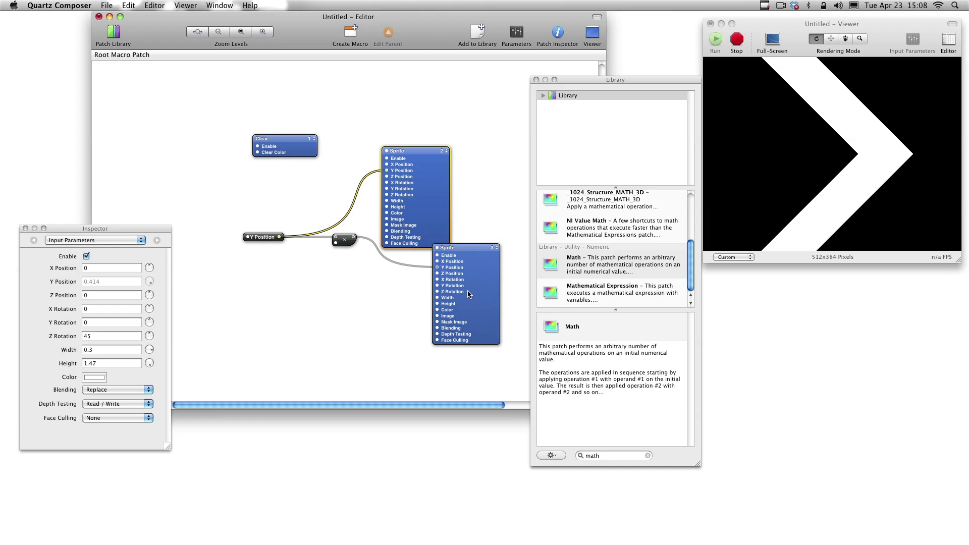
Add a shared X Position splitter feeding both sprites and test sliding the chevron sideways
{"action": "right_click", "coordinate": [408, 195]}
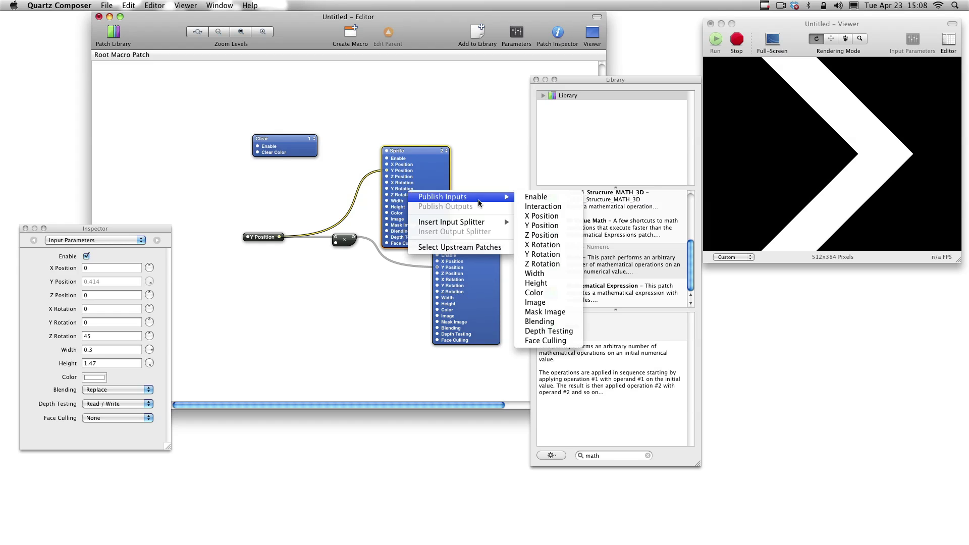
{"action": "mouse_move", "coordinate": [451, 222]}
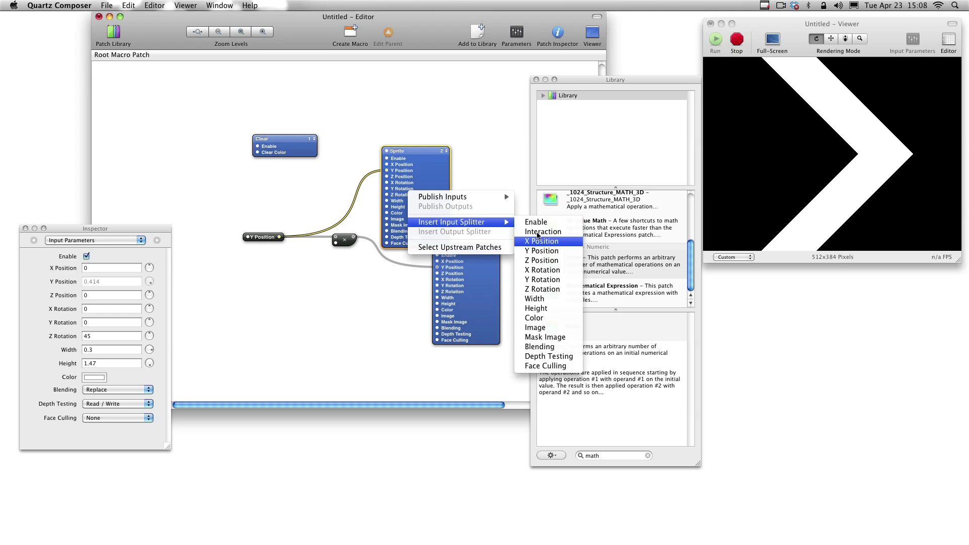
{"action": "left_click", "coordinate": [542, 241]}
{"action": "mouse_move", "coordinate": [348, 157]}
{"action": "left_mouse_down"}
{"action": "mouse_move", "coordinate": [283, 200]}
{"action": "mouse_move", "coordinate": [437, 262]}
{"action": "left_mouse_up"}
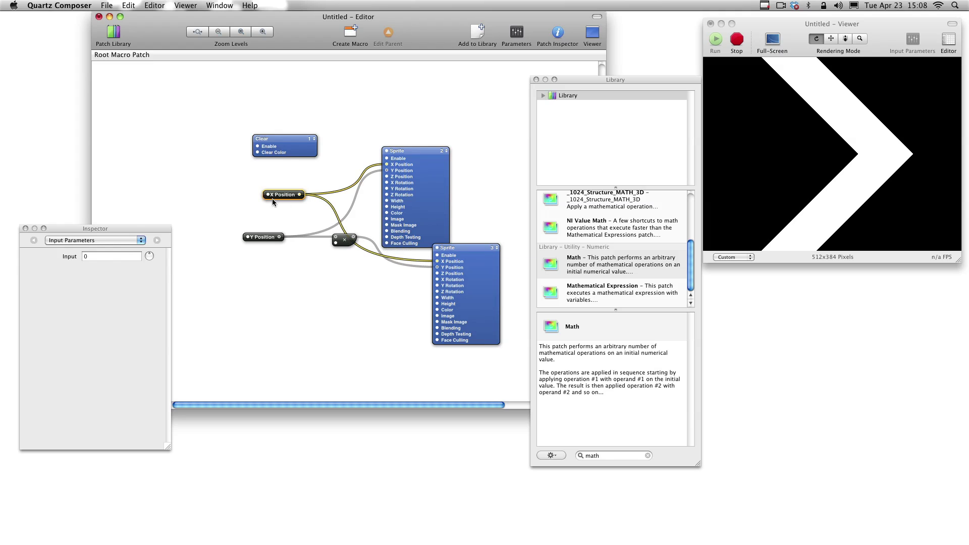
{"action": "left_click_drag", "start_coordinate": [279, 197], "coordinate": [280, 197]}
{"action": "mouse_move", "coordinate": [150, 257]}
{"action": "left_mouse_down"}
{"action": "mouse_move", "coordinate": [181, 300]}
{"action": "mouse_move", "coordinate": [102, 257]}
{"action": "mouse_move", "coordinate": [230, 292]}
{"action": "mouse_move", "coordinate": [87, 262]}
{"action": "mouse_move", "coordinate": [276, 260]}
{"action": "mouse_move", "coordinate": [122, 256]}
{"action": "mouse_move", "coordinate": [190, 353]}
{"action": "mouse_move", "coordinate": [177, 238]}
{"action": "mouse_move", "coordinate": [173, 302]}
{"action": "mouse_move", "coordinate": [125, 285]}
{"action": "mouse_move", "coordinate": [197, 225]}
{"action": "mouse_move", "coordinate": [141, 307]}
{"action": "mouse_move", "coordinate": [134, 296]}
{"action": "mouse_move", "coordinate": [167, 233]}
{"action": "mouse_move", "coordinate": [214, 292]}
{"action": "mouse_move", "coordinate": [132, 241]}
{"action": "mouse_move", "coordinate": [159, 288]}
{"action": "left_mouse_up"}
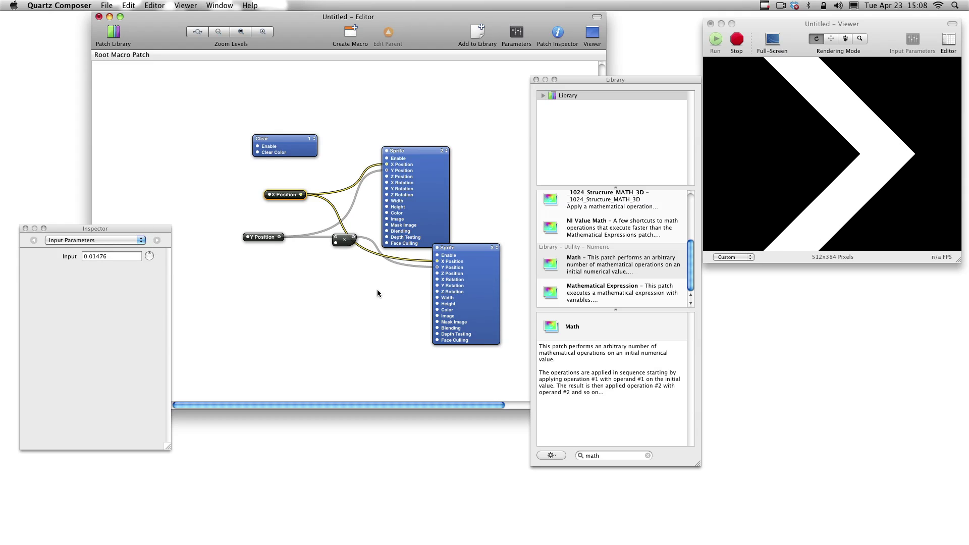
{"action": "left_click", "coordinate": [322, 278]}
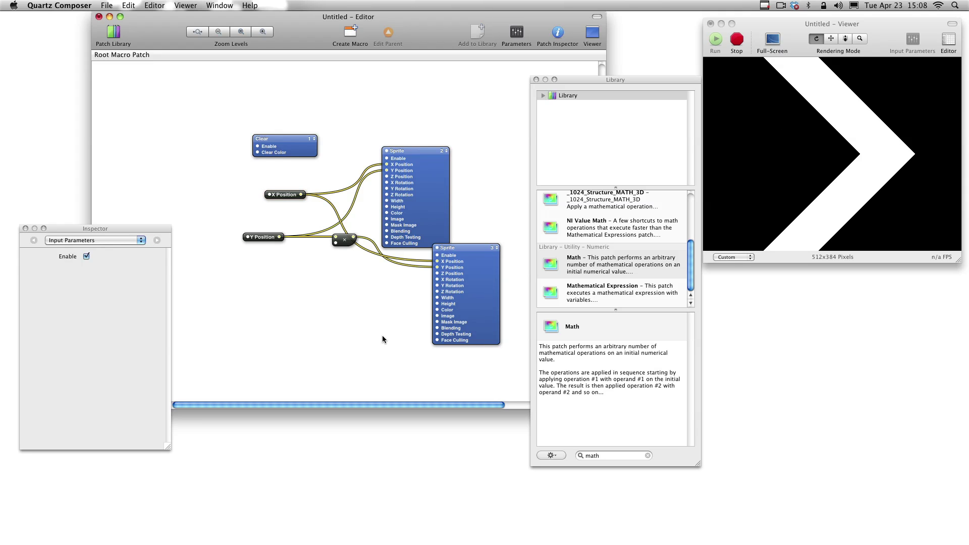
Add an Iterator patch from a Library search for 'iter'
{"action": "left_click", "coordinate": [615, 454]}
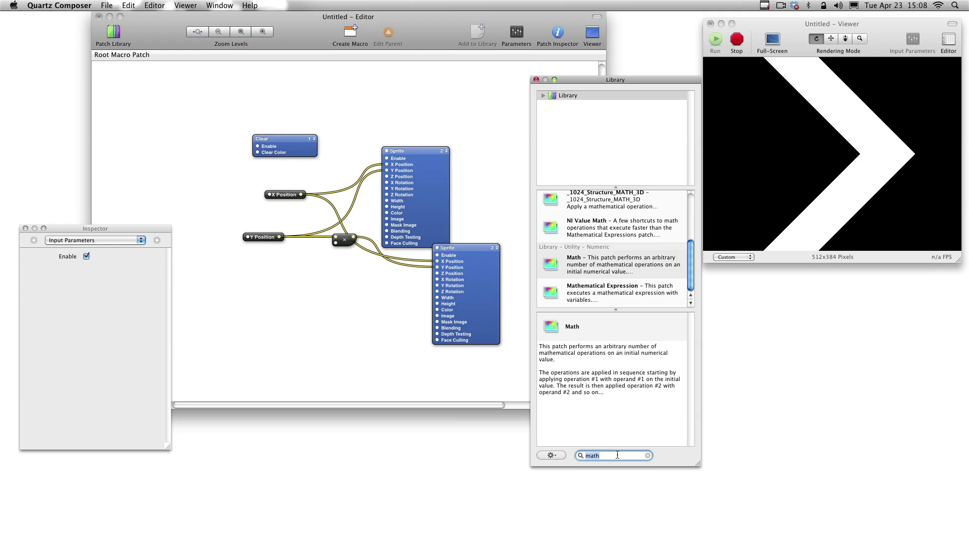
{"action": "type", "text": "it"}
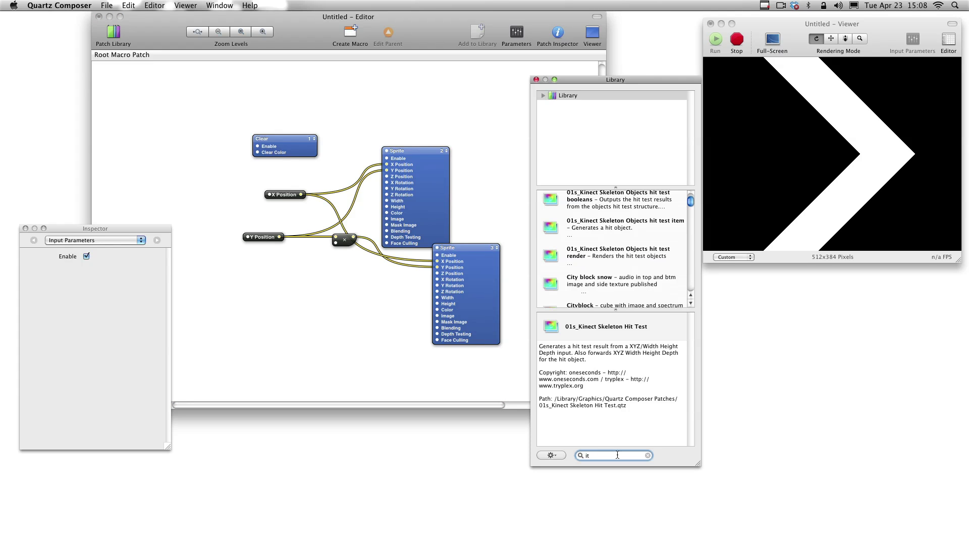
{"action": "type", "text": "er"}
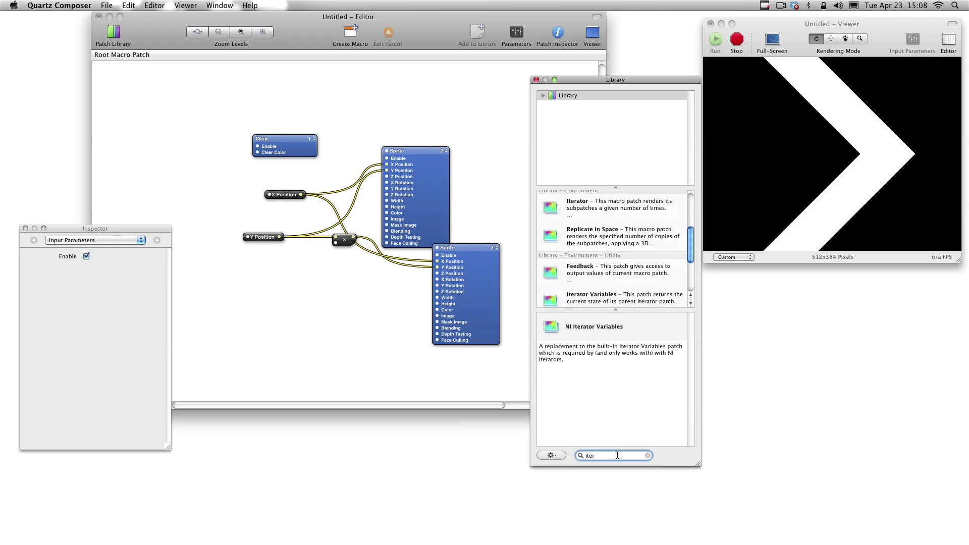
{"action": "key", "text": "Return"}
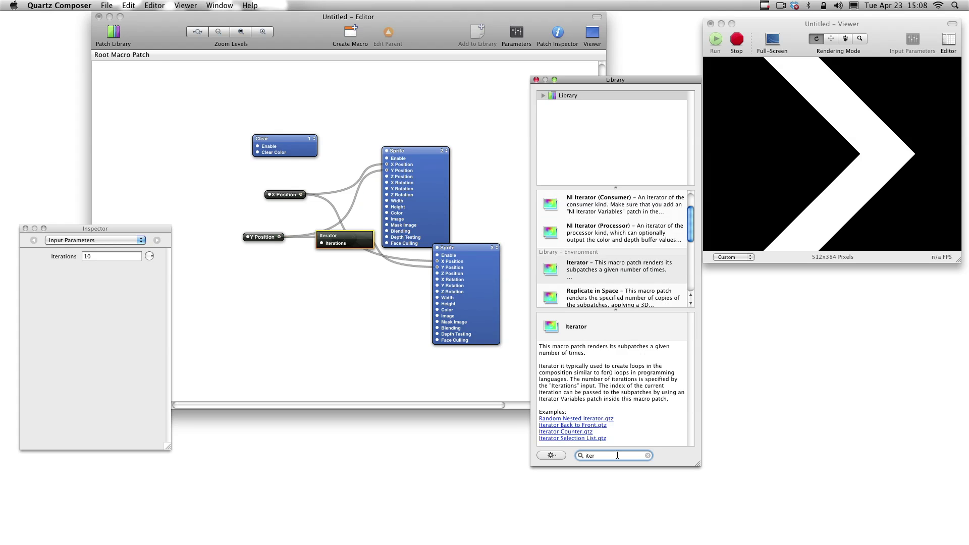
Add the built-in Iterator Variables patch and move it clear of the Iterator
{"action": "key", "text": "Down"}
{"action": "key", "text": "Down"}
{"action": "key", "text": "Up"}
{"action": "key", "text": "Up"}
{"action": "key", "text": "Up"}
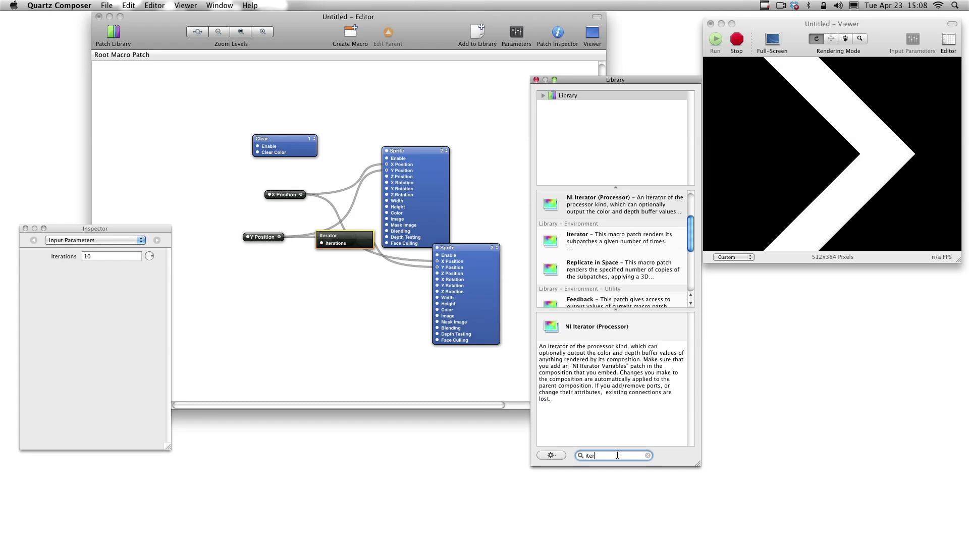
{"action": "key", "text": "Up"}
{"action": "key", "text": "Up"}
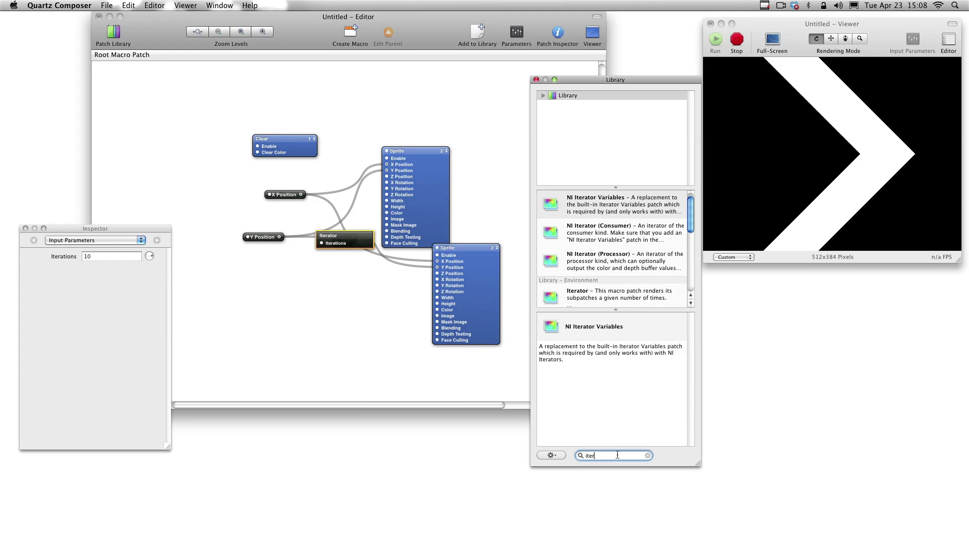
{"action": "key", "text": "Down"}
{"action": "key", "text": "Down"}
{"action": "key", "text": "Down"}
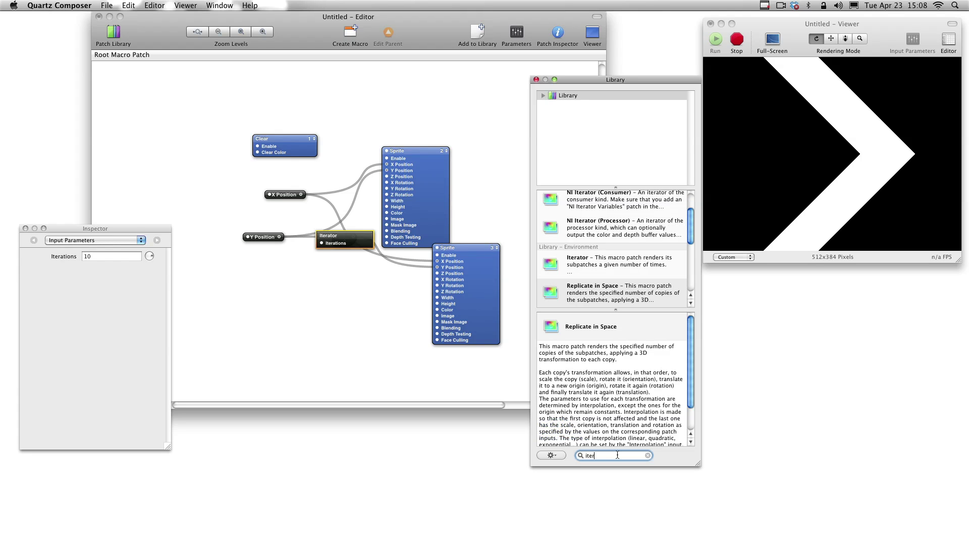
{"action": "key", "text": "Down"}
{"action": "key", "text": "Down"}
{"action": "key", "text": "Down"}
{"action": "key", "text": "Return"}
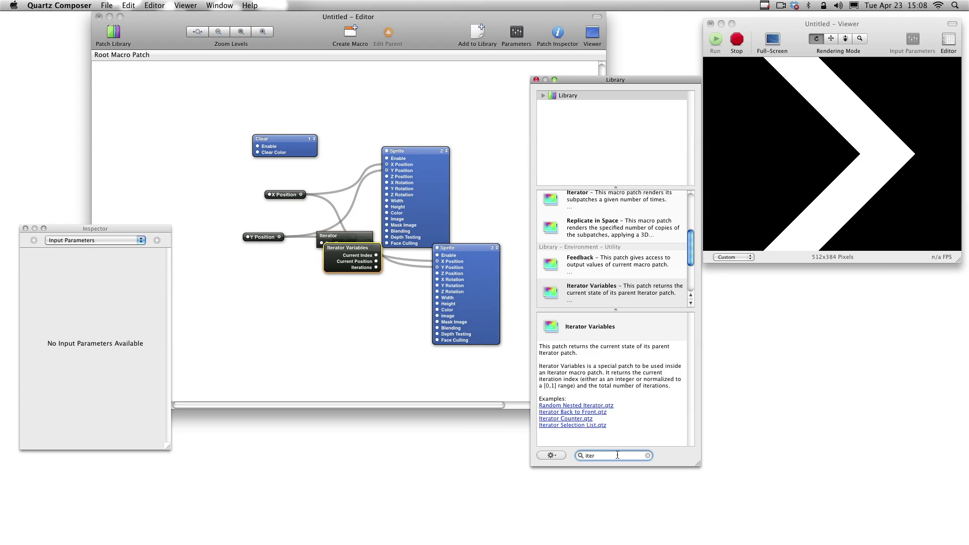
{"action": "left_click_drag", "start_coordinate": [336, 261], "coordinate": [293, 358]}
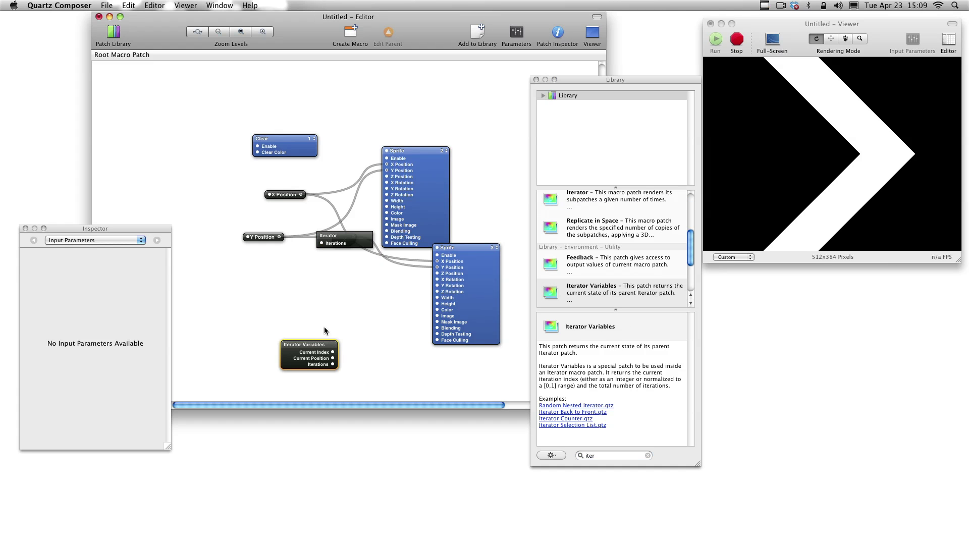
Rearrange the Iterator, Iterator Variables and Clear patches on the canvas
{"action": "left_click", "coordinate": [347, 251]}
{"action": "mouse_move", "coordinate": [348, 251]}
{"action": "left_mouse_down"}
{"action": "mouse_move", "coordinate": [204, 222]}
{"action": "mouse_move", "coordinate": [189, 182]}
{"action": "mouse_move", "coordinate": [190, 199]}
{"action": "left_mouse_up"}
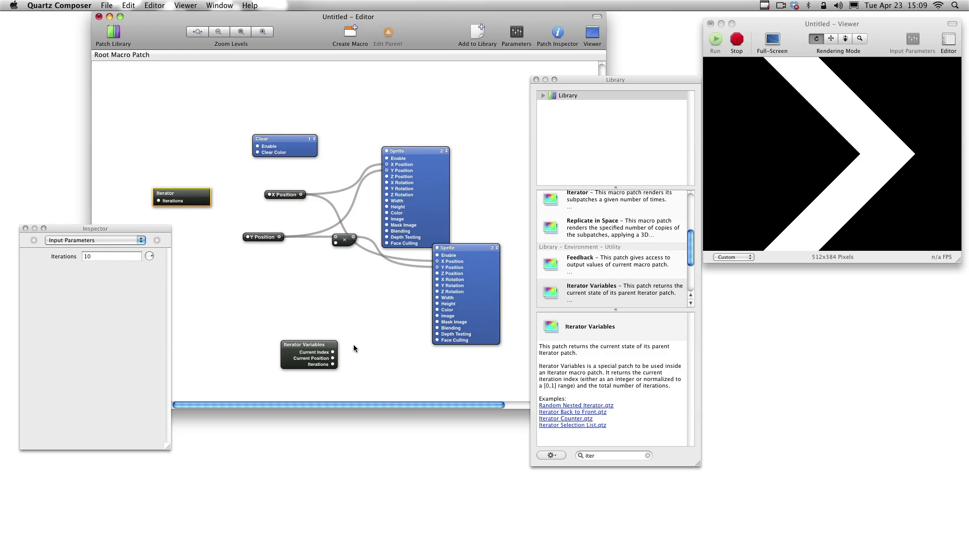
{"action": "left_click_drag", "start_coordinate": [309, 364], "coordinate": [319, 315]}
{"action": "left_click_drag", "start_coordinate": [272, 144], "coordinate": [185, 125]}
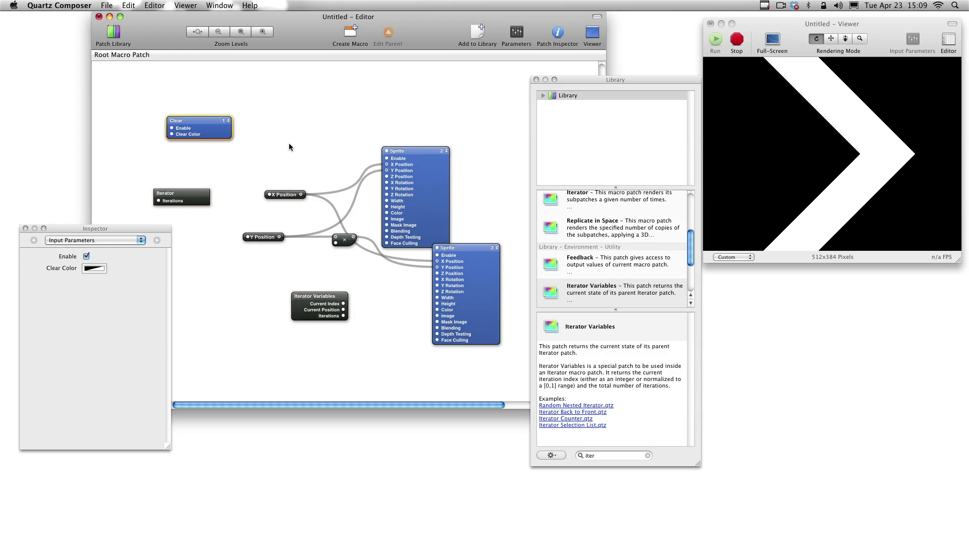
Select the sprites, position inputs and Iterator Variables, then enter the Iterator
{"action": "left_click_drag", "start_coordinate": [244, 121], "coordinate": [463, 348]}
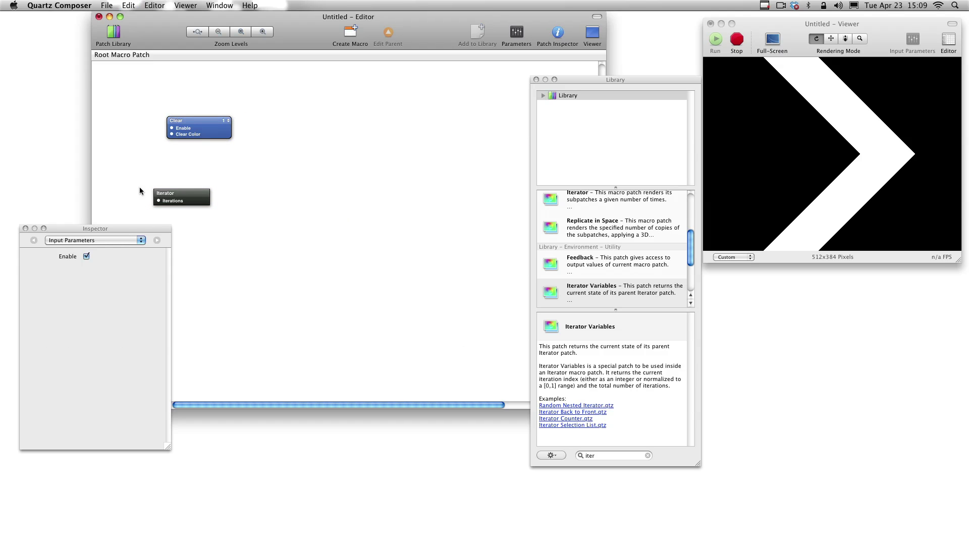
{"action": "left_click_drag", "start_coordinate": [188, 204], "coordinate": [302, 180]}
{"action": "double_click", "coordinate": [306, 170]}
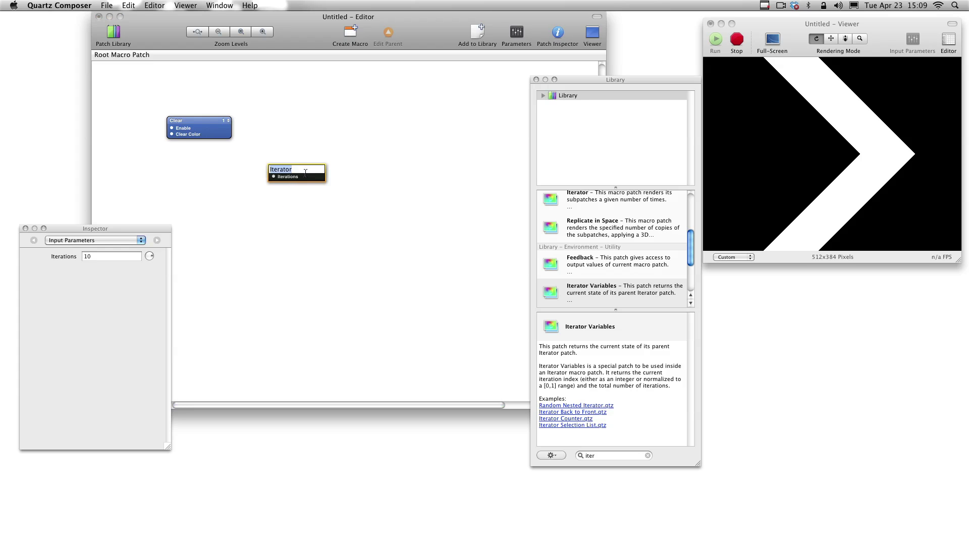
{"action": "double_click", "coordinate": [305, 180]}
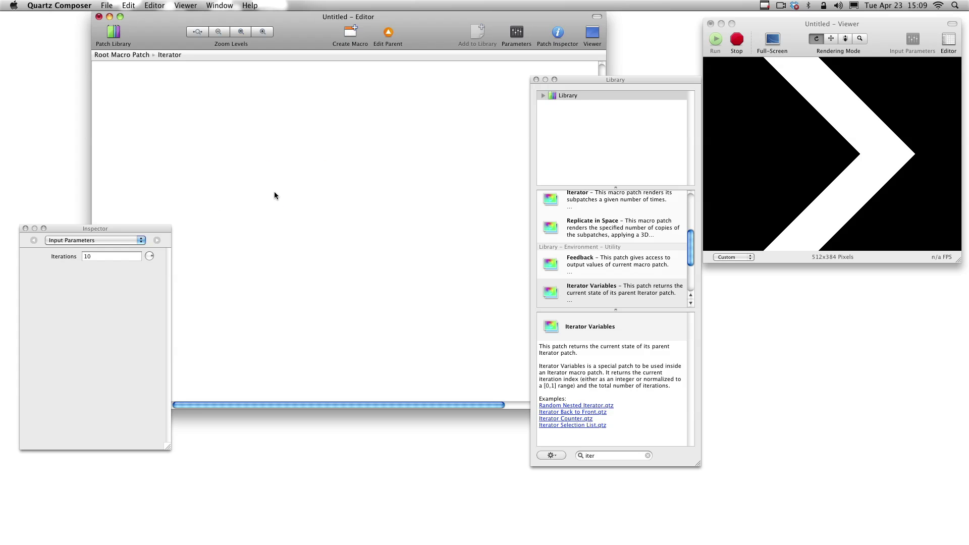
Paste the sprites, splitters and Iterator Variables inside the Iterator and arrange them
{"action": "key", "text": "super+a"}
{"action": "left_click_drag", "start_coordinate": [438, 216], "coordinate": [394, 149]}
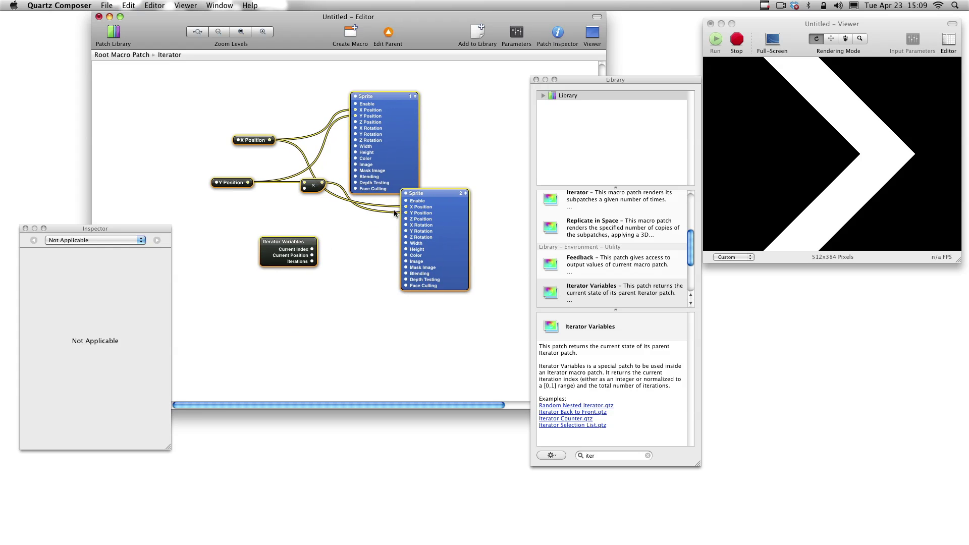
{"action": "left_click", "coordinate": [365, 255]}
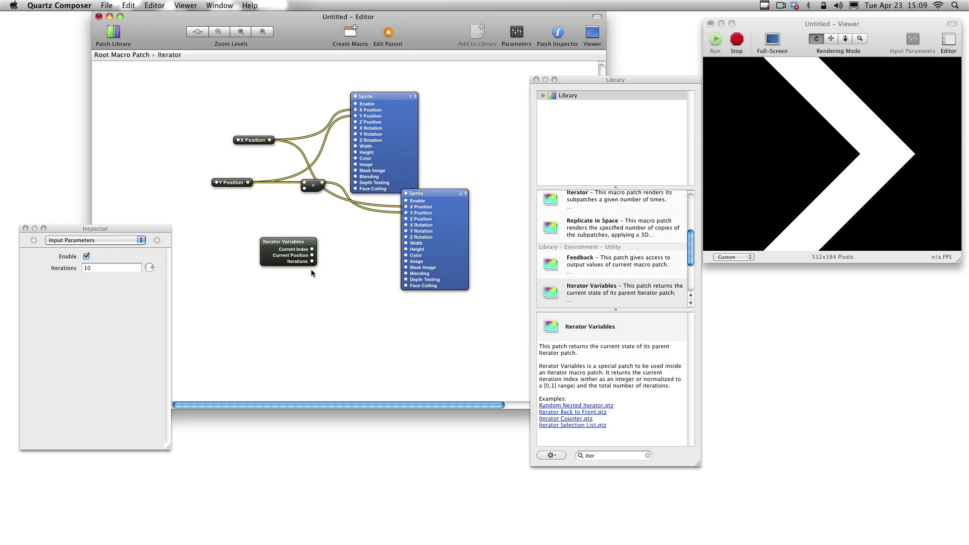
{"action": "left_click_drag", "start_coordinate": [287, 263], "coordinate": [229, 245]}
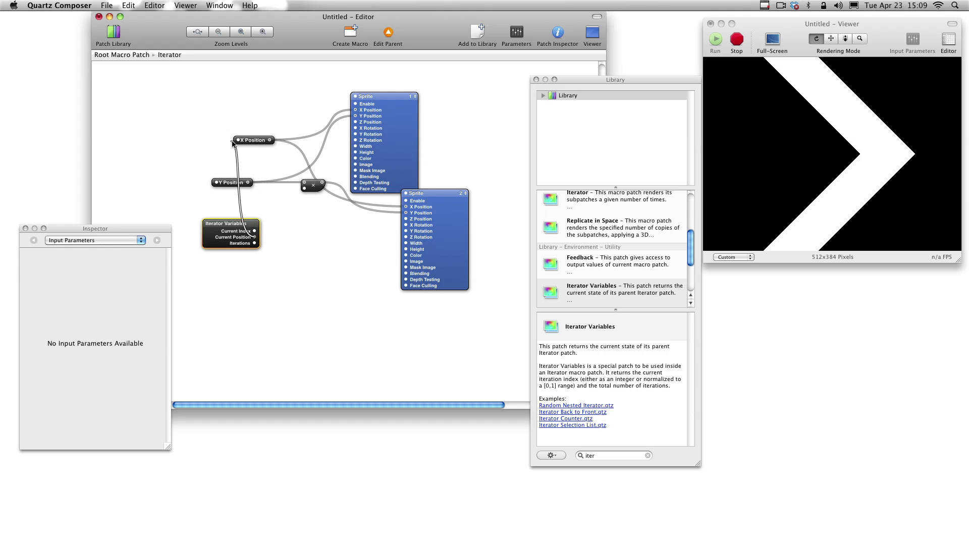
Connect Iterator Variables' index to the X Position splitter and adjust the Iterations count
{"action": "left_click_drag", "start_coordinate": [254, 237], "coordinate": [237, 140]}
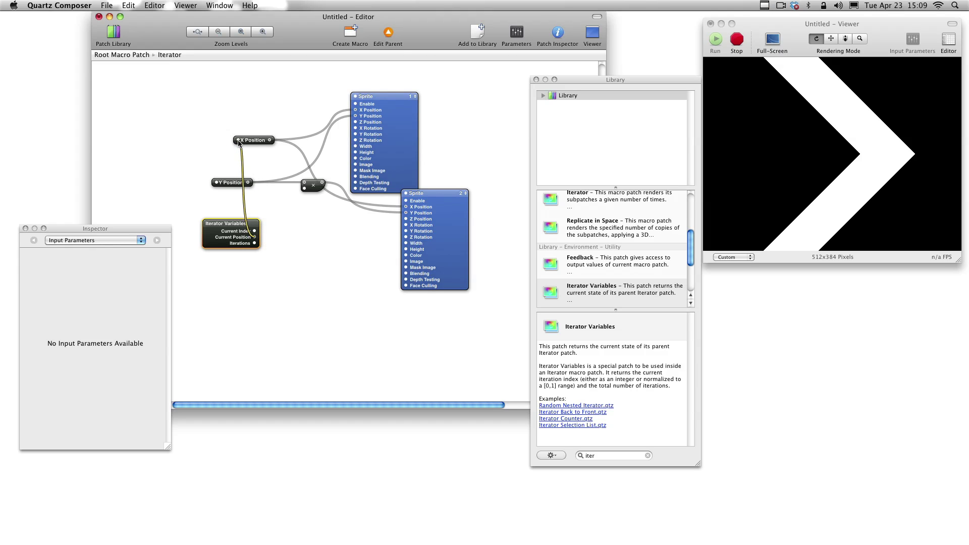
{"action": "left_click", "coordinate": [849, 162]}
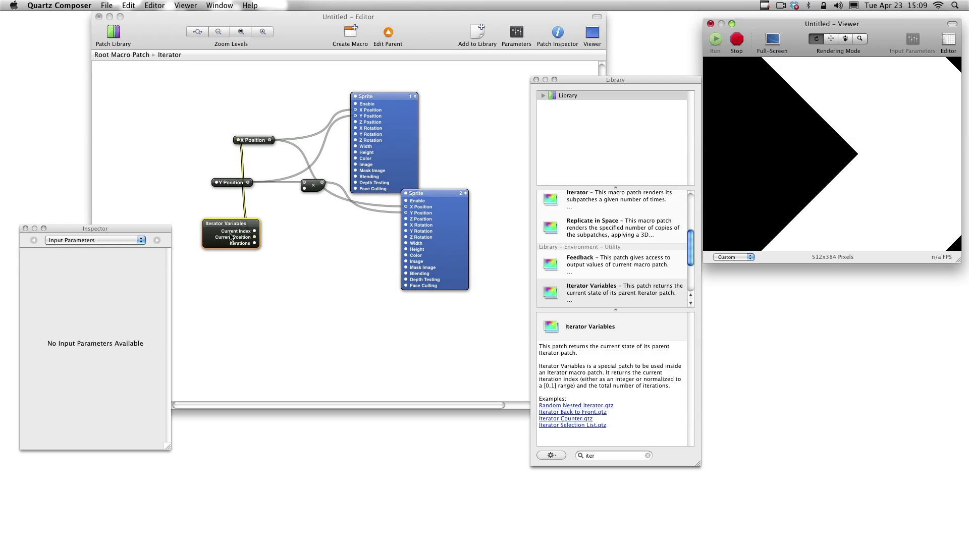
{"action": "left_click_drag", "start_coordinate": [233, 232], "coordinate": [180, 139]}
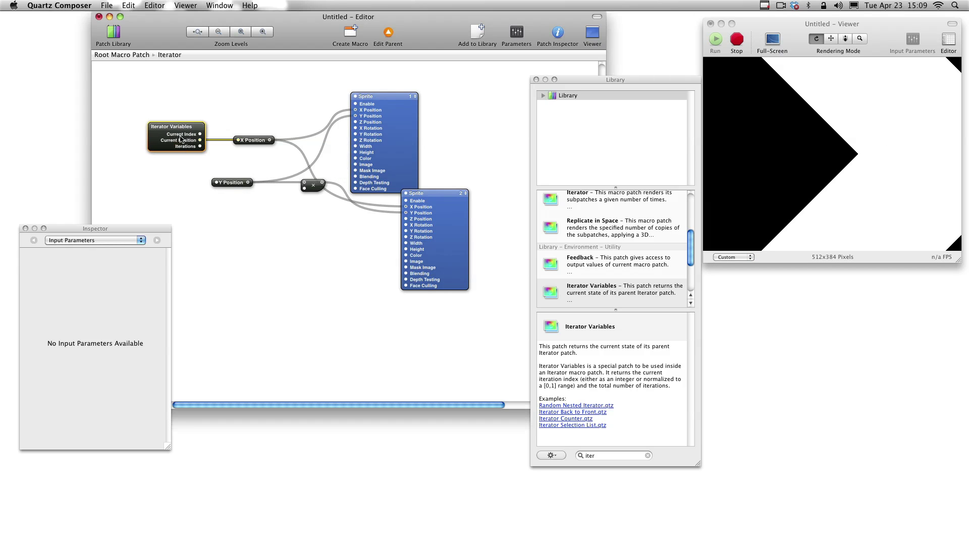
{"action": "left_click", "coordinate": [182, 199]}
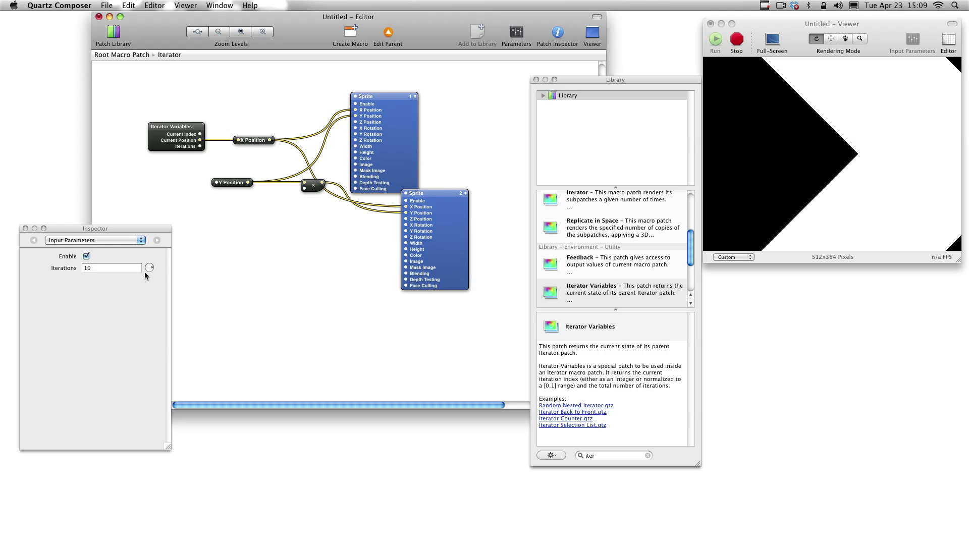
{"action": "left_click_drag", "start_coordinate": [150, 268], "coordinate": [142, 265]}
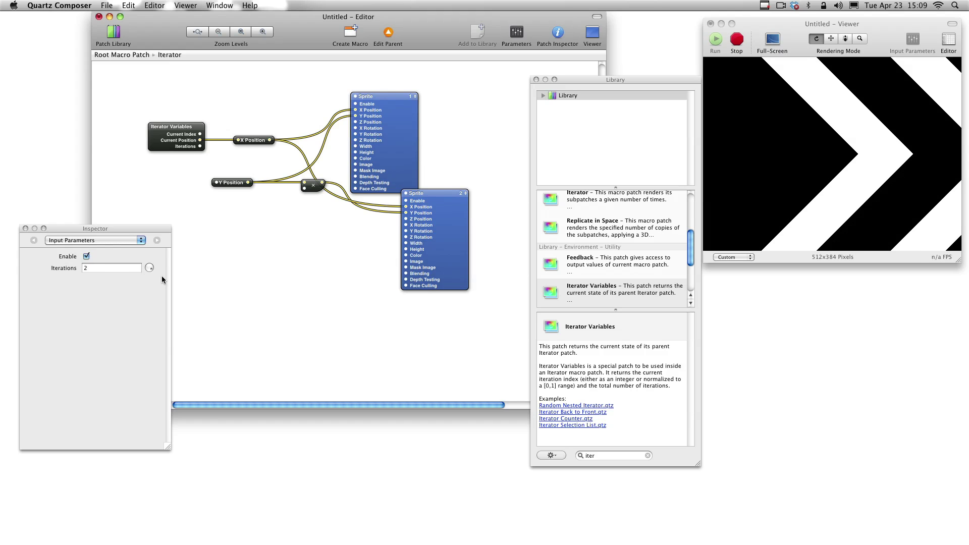
{"action": "double_click", "coordinate": [114, 268]}
{"action": "type", "text": "4"}
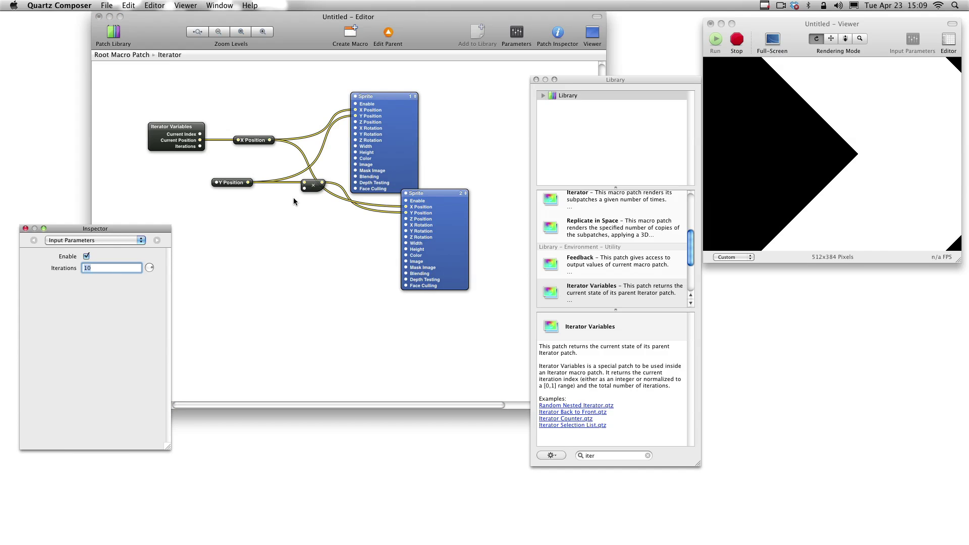
Duplicate the multiply Math patch and place the copy beside Iterator Variables
{"action": "left_click", "coordinate": [311, 188]}
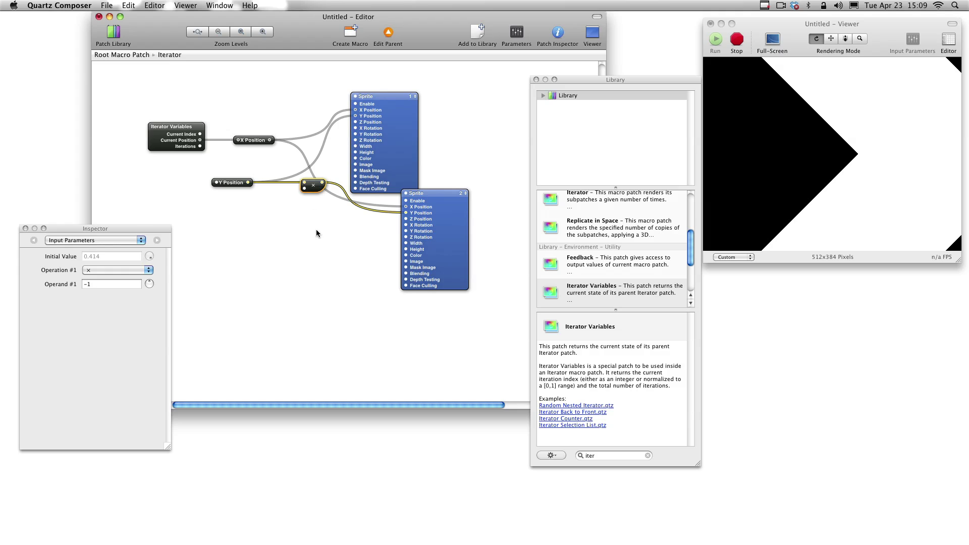
{"action": "key", "text": "super+d"}
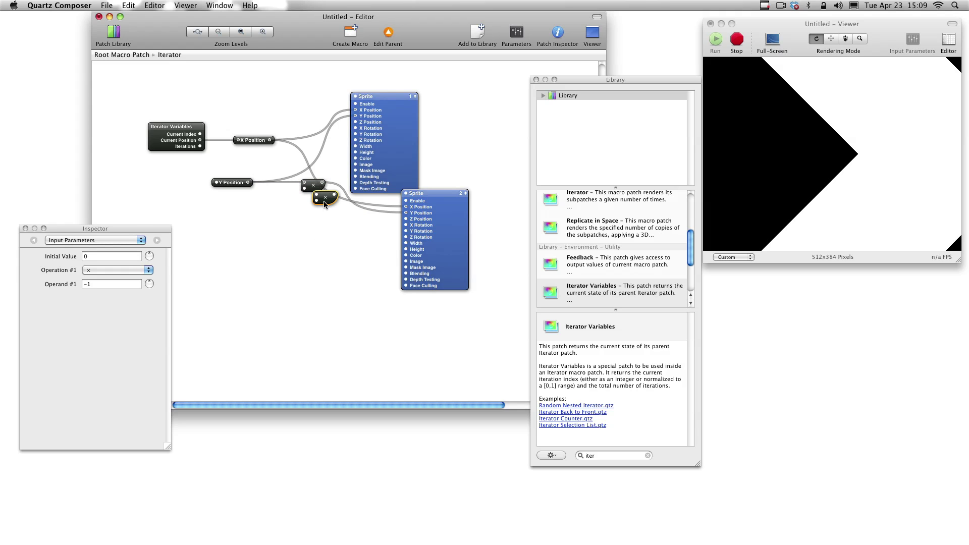
{"action": "mouse_move", "coordinate": [322, 205]}
{"action": "left_mouse_down"}
{"action": "mouse_move", "coordinate": [227, 146]}
{"action": "mouse_move", "coordinate": [227, 120]}
{"action": "mouse_move", "coordinate": [161, 135]}
{"action": "left_mouse_up"}
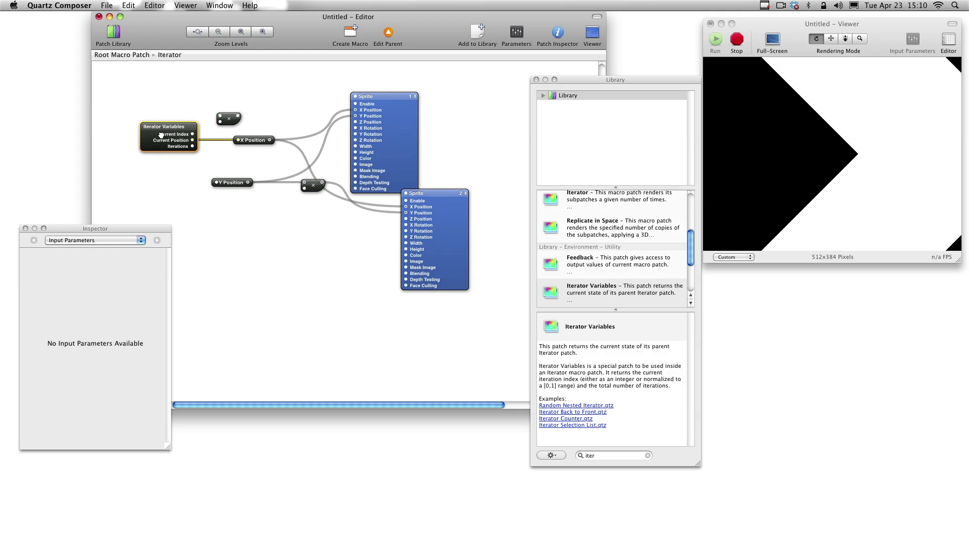
{"action": "left_click", "coordinate": [230, 124]}
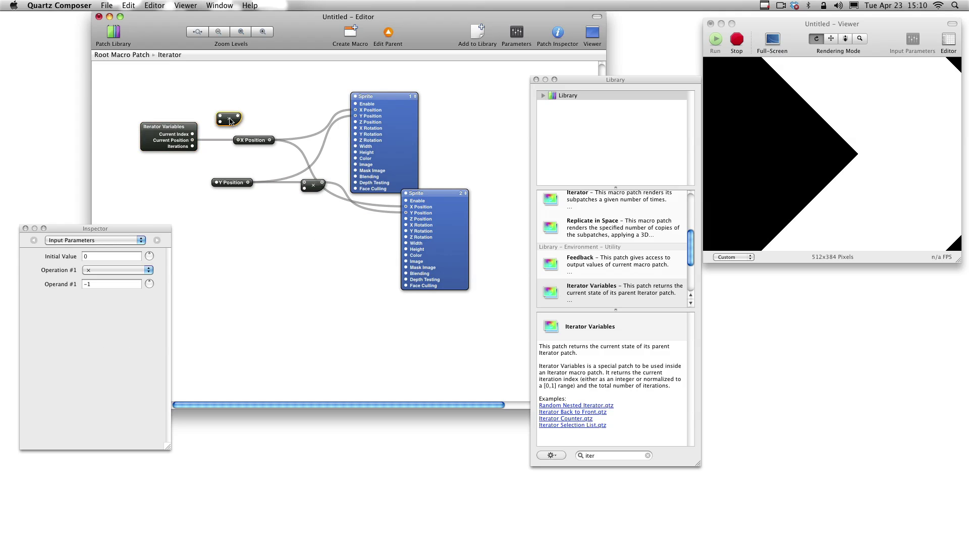
Route Current Position through the copied Math patch, set to multiply, into X Position
{"action": "left_click", "coordinate": [127, 271]}
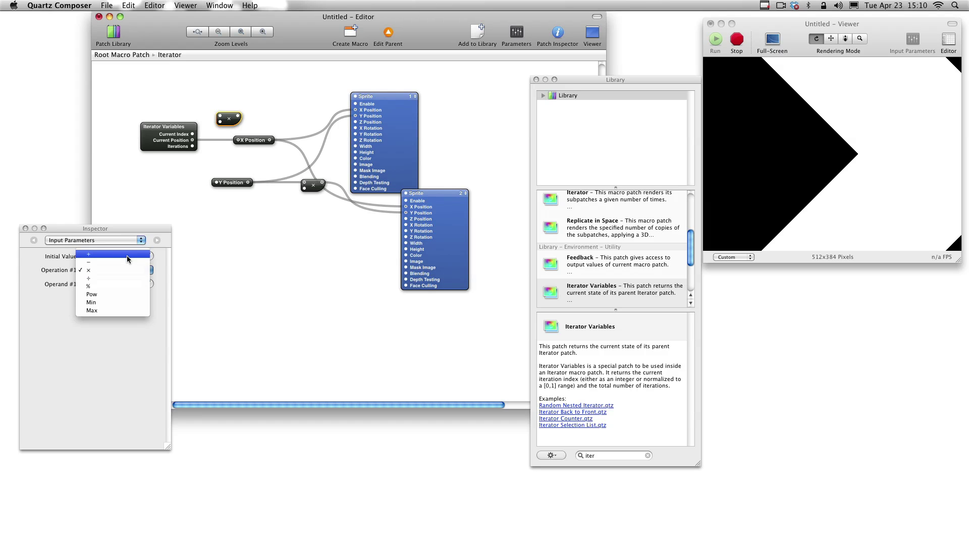
{"action": "left_click", "coordinate": [126, 256]}
{"action": "left_click", "coordinate": [101, 284]}
{"action": "type", "text": "0.1"}
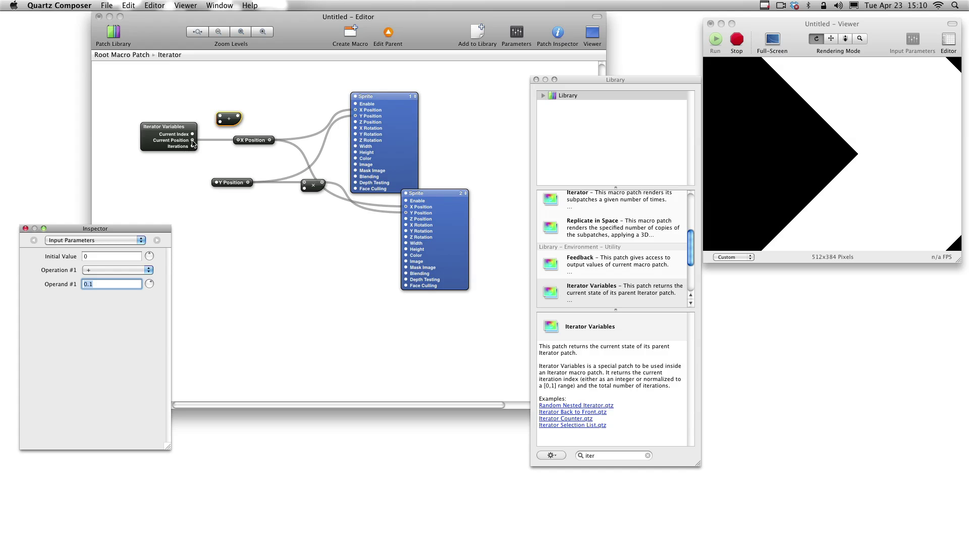
{"action": "left_click_drag", "start_coordinate": [193, 140], "coordinate": [220, 116]}
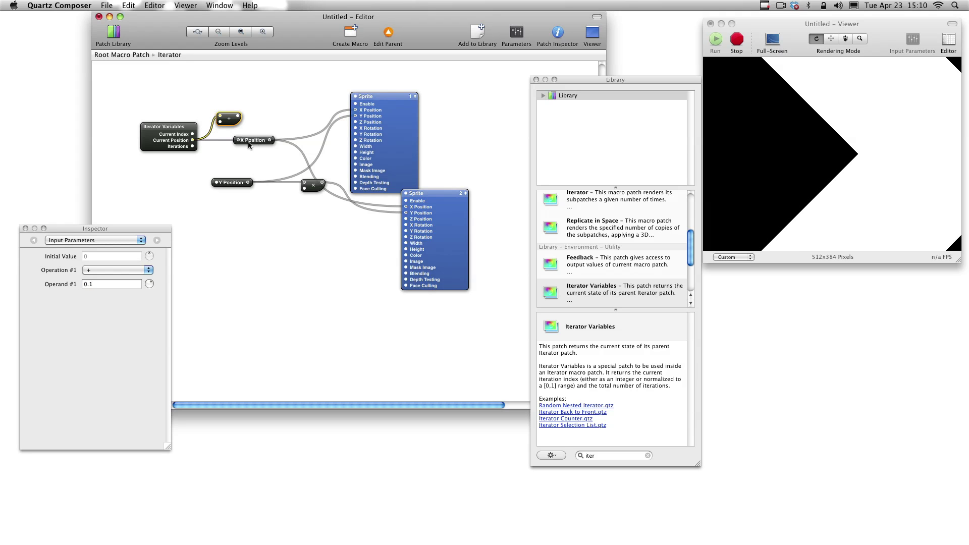
{"action": "left_click_drag", "start_coordinate": [249, 145], "coordinate": [273, 145]}
{"action": "left_click_drag", "start_coordinate": [238, 116], "coordinate": [263, 140]}
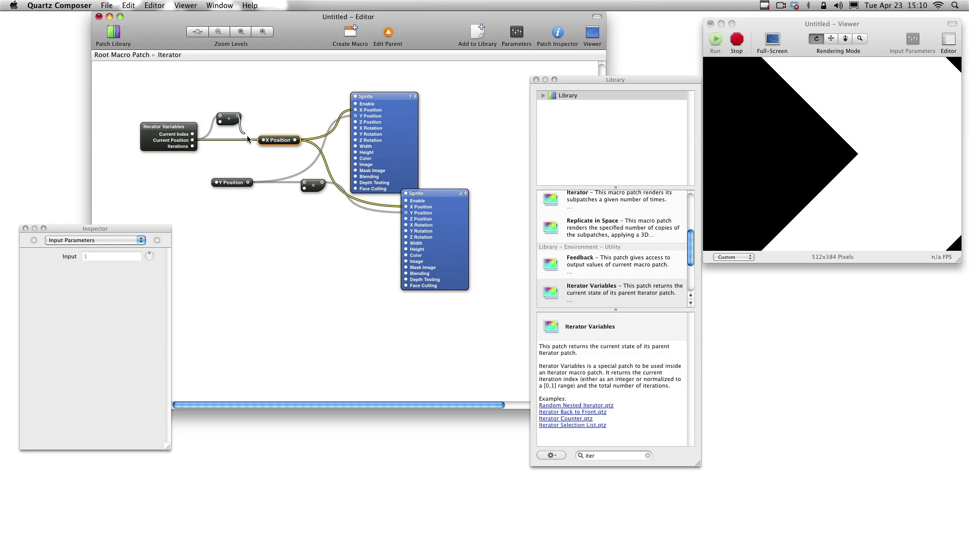
{"action": "left_click", "coordinate": [228, 119]}
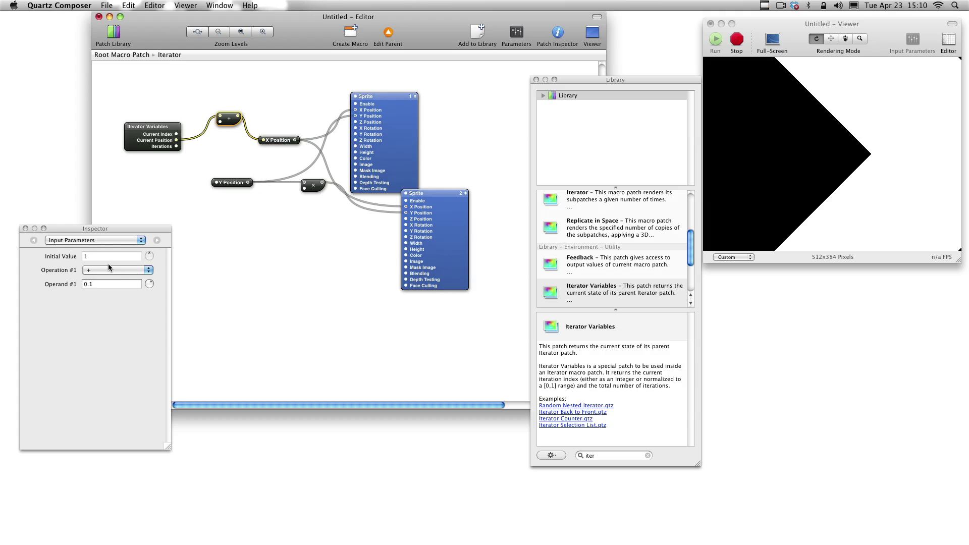
{"action": "left_click", "coordinate": [113, 272]}
{"action": "left_click", "coordinate": [112, 286]}
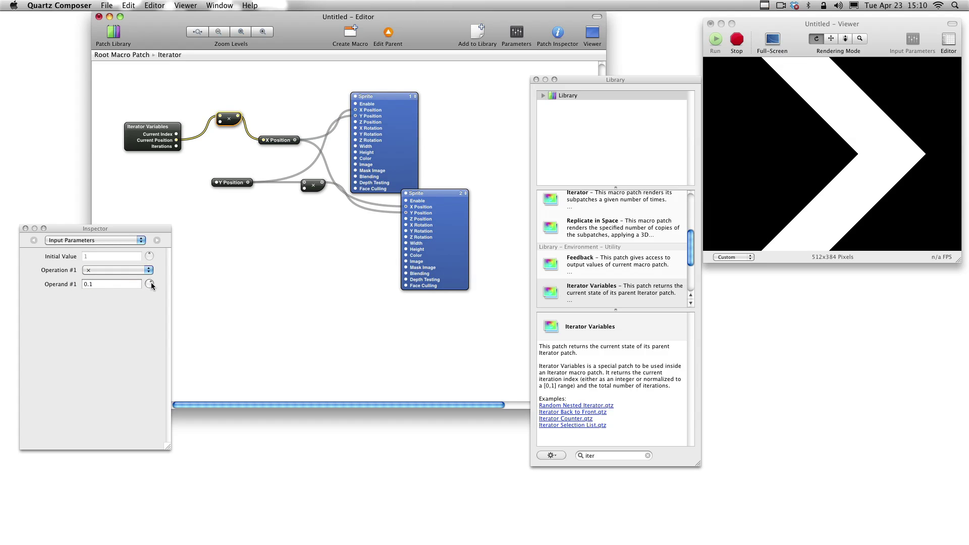
Raise the multiplier operand to about 7.355 so chevrons repeat, then return to the root
{"action": "left_click_drag", "start_coordinate": [150, 283], "coordinate": [154, 287]}
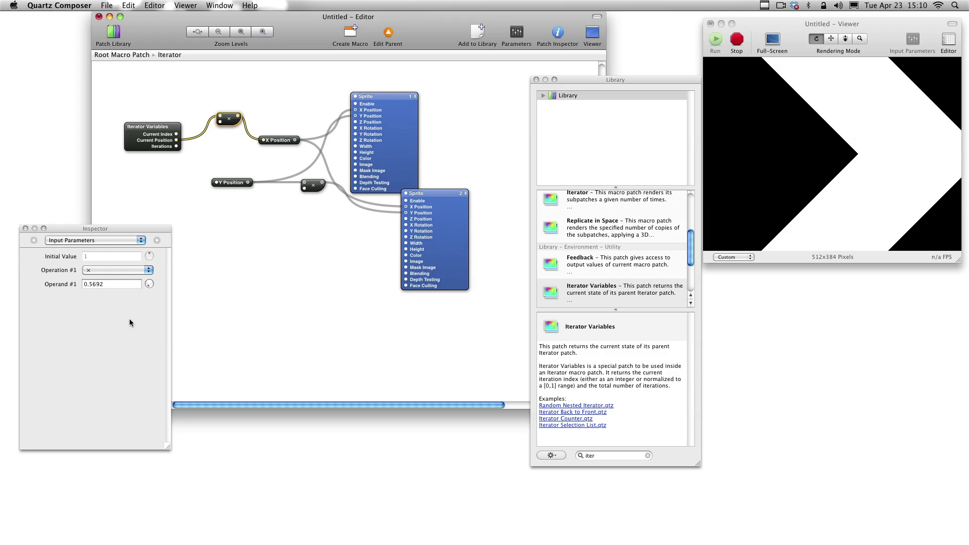
{"action": "mouse_move", "coordinate": [130, 319]}
{"action": "left_mouse_down"}
{"action": "mouse_move", "coordinate": [110, 277]}
{"action": "mouse_move", "coordinate": [119, 259]}
{"action": "mouse_move", "coordinate": [155, 249]}
{"action": "mouse_move", "coordinate": [190, 267]}
{"action": "left_mouse_up"}
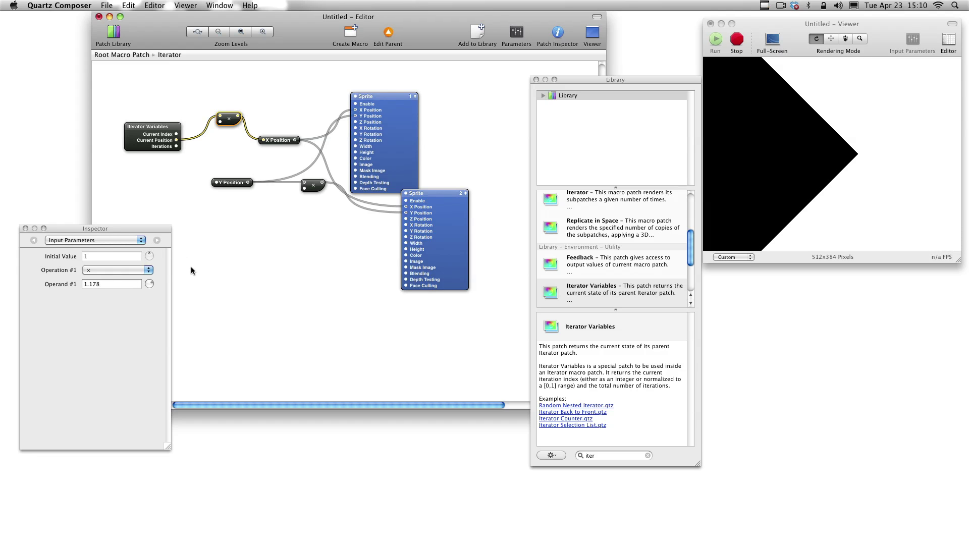
{"action": "mouse_move", "coordinate": [111, 283]}
{"action": "left_mouse_down"}
{"action": "mouse_move", "coordinate": [195, 260]}
{"action": "mouse_move", "coordinate": [207, 286]}
{"action": "mouse_move", "coordinate": [199, 309]}
{"action": "mouse_move", "coordinate": [129, 310]}
{"action": "mouse_move", "coordinate": [104, 292]}
{"action": "mouse_move", "coordinate": [96, 265]}
{"action": "mouse_move", "coordinate": [122, 229]}
{"action": "mouse_move", "coordinate": [228, 237]}
{"action": "mouse_move", "coordinate": [237, 258]}
{"action": "mouse_move", "coordinate": [155, 307]}
{"action": "mouse_move", "coordinate": [178, 244]}
{"action": "mouse_move", "coordinate": [201, 304]}
{"action": "mouse_move", "coordinate": [123, 303]}
{"action": "mouse_move", "coordinate": [204, 292]}
{"action": "mouse_move", "coordinate": [175, 308]}
{"action": "left_mouse_up"}
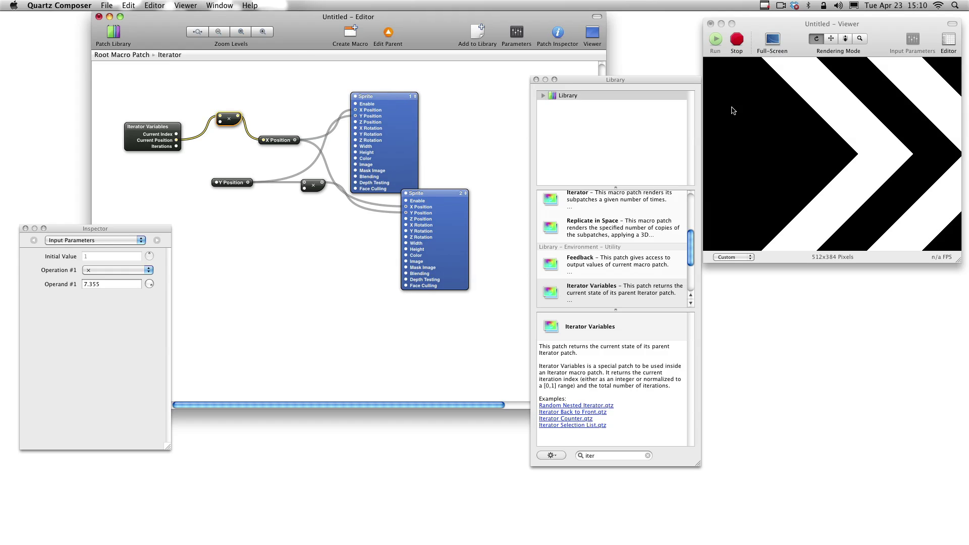
{"action": "left_click", "coordinate": [392, 34]}
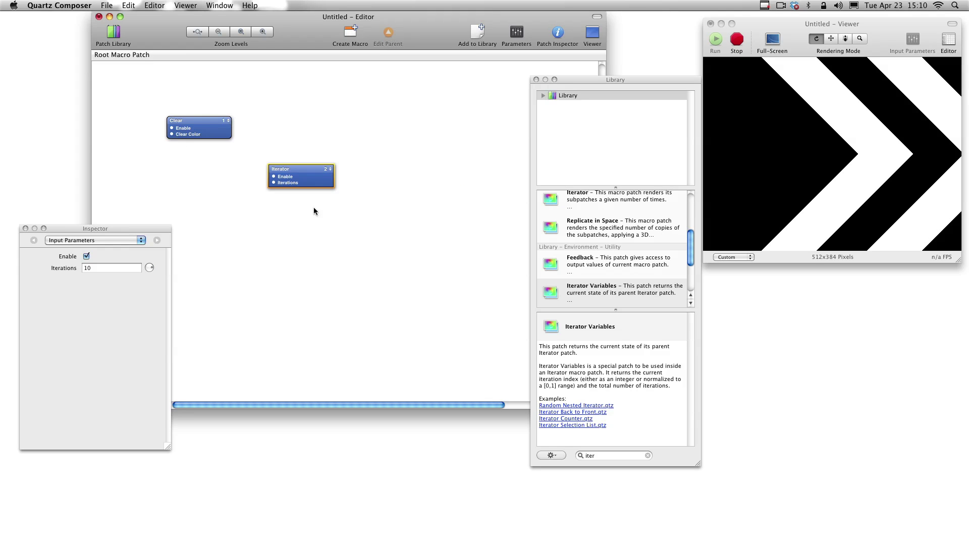
Add a 3D Transformation patch from a Library search for '3d tra'
{"action": "left_click_drag", "start_coordinate": [305, 184], "coordinate": [392, 170]}
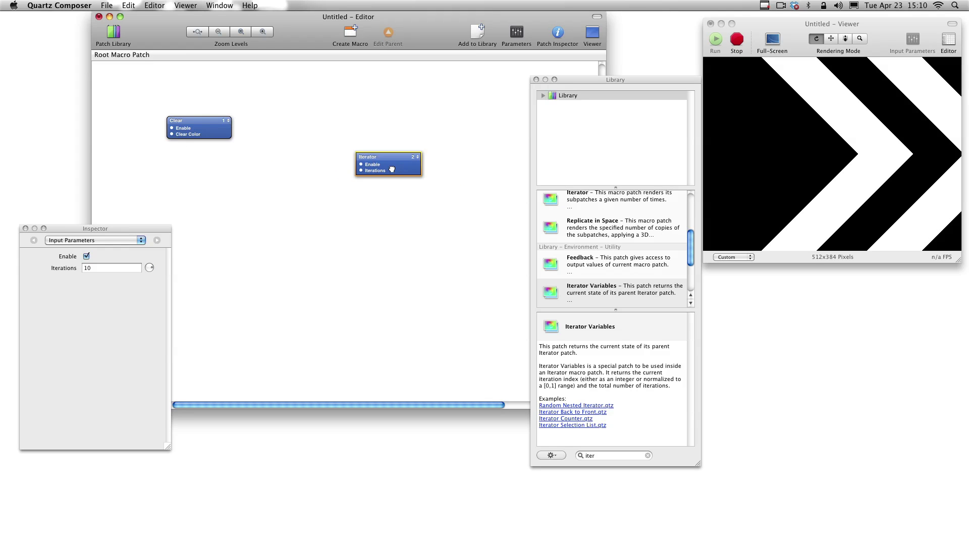
{"action": "left_click", "coordinate": [379, 221]}
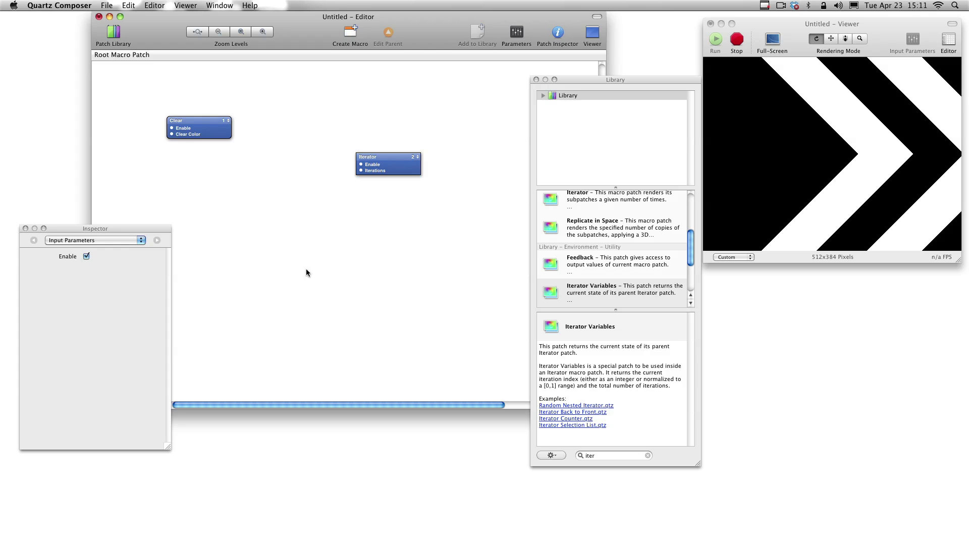
{"action": "left_click", "coordinate": [610, 457]}
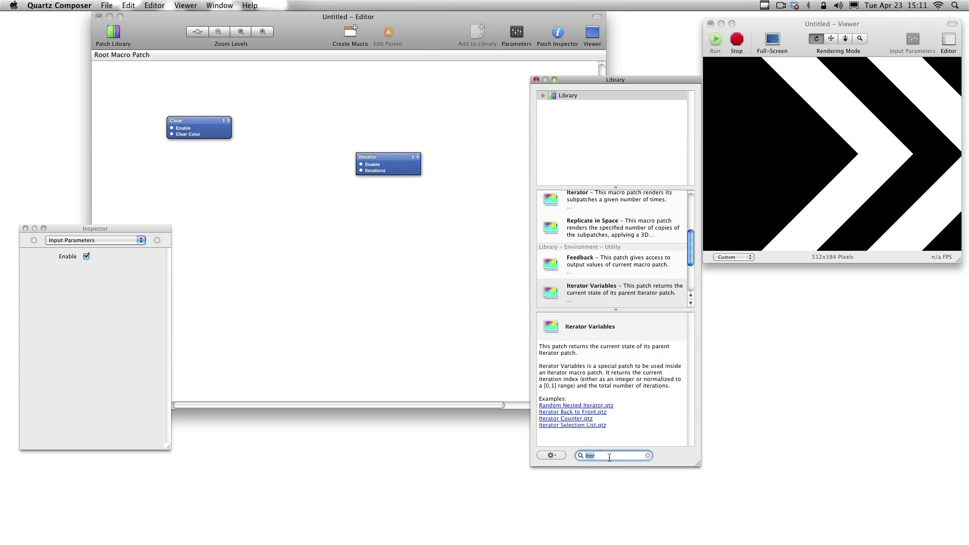
{"action": "type", "text": "3d tra"}
{"action": "key", "text": "Return"}
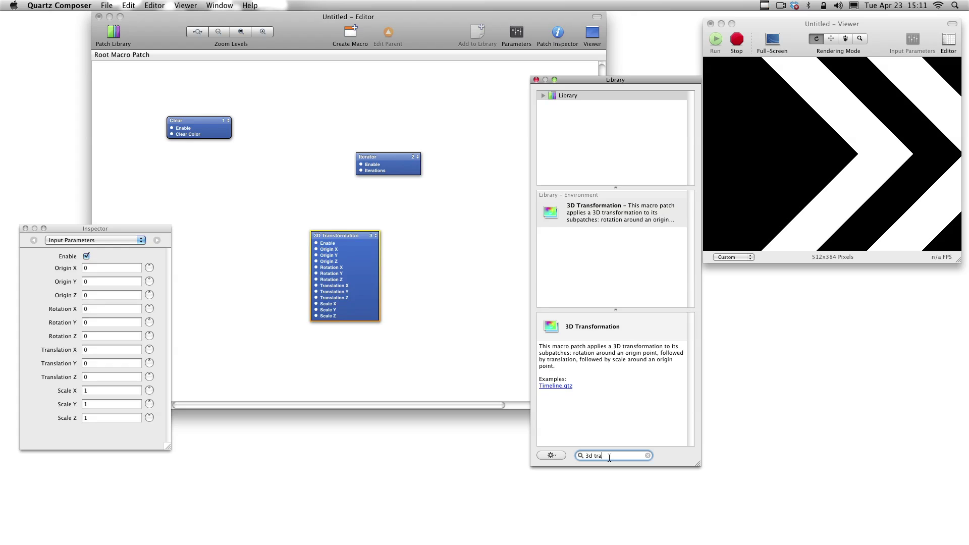
Move the Iterator inside the 3D Transformation and return to the root
{"action": "left_click", "coordinate": [404, 172]}
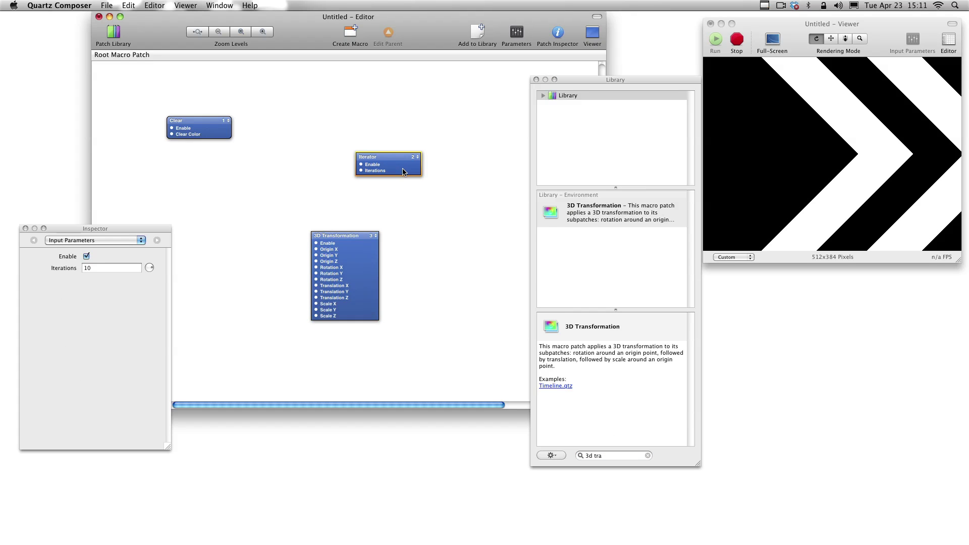
{"action": "key", "text": "Delete"}
{"action": "left_click_drag", "start_coordinate": [341, 275], "coordinate": [361, 173]}
{"action": "double_click", "coordinate": [360, 174]}
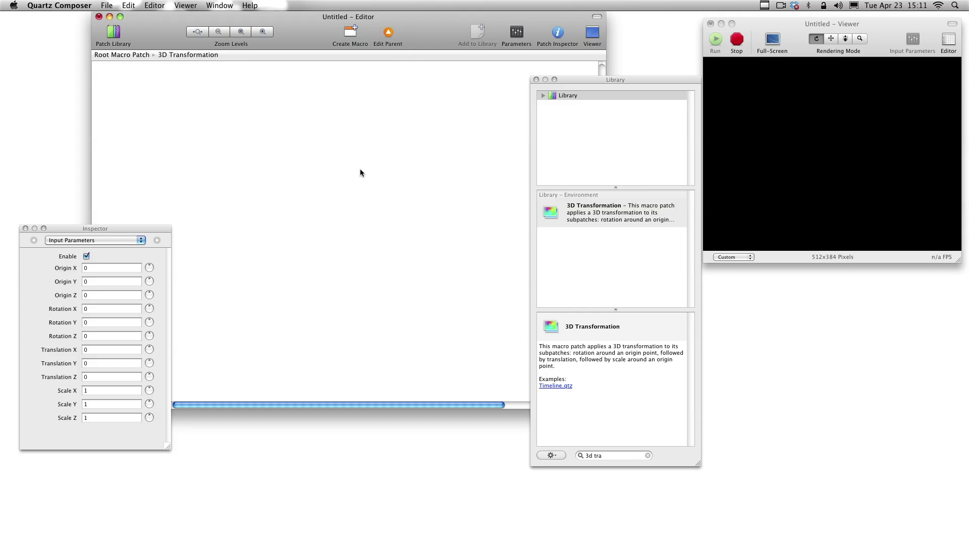
{"action": "key", "text": "super+v"}
{"action": "left_click", "coordinate": [388, 33]}
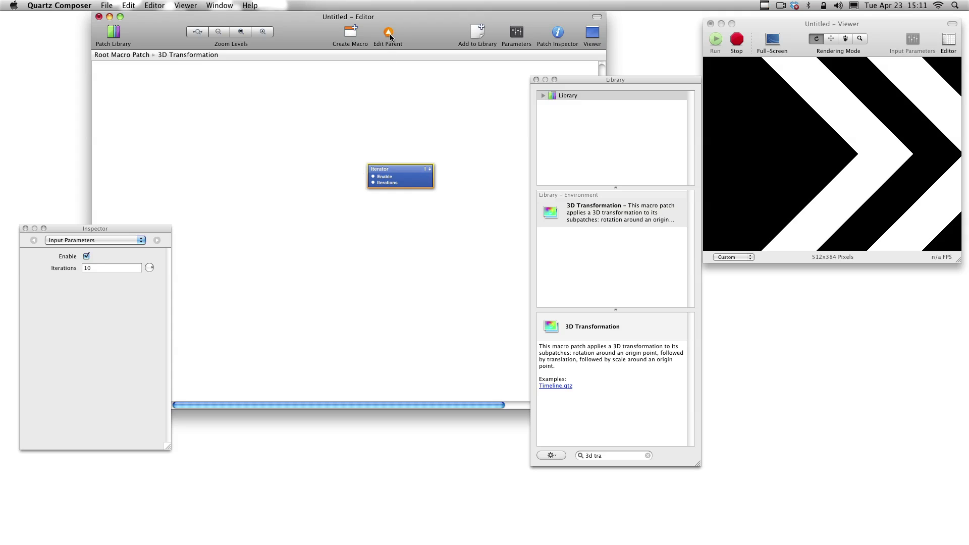
Add an Interpolation patch and wire its Result into the 3D Transformation's Translation X
{"action": "left_click", "coordinate": [614, 454]}
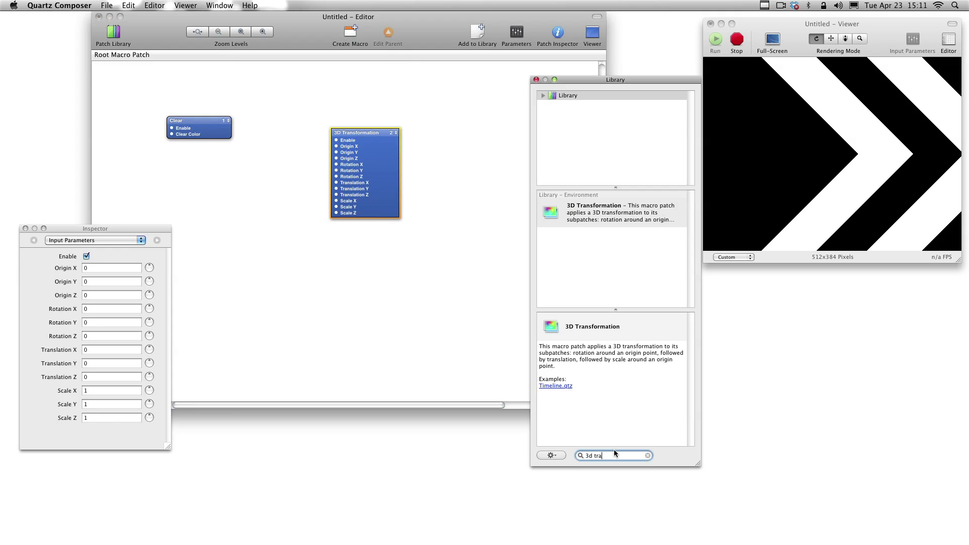
{"action": "key", "text": "shift+alt+Left"}
{"action": "key", "text": "shift+alt+Left"}
{"action": "type", "text": "interpol"}
{"action": "key", "text": "Up"}
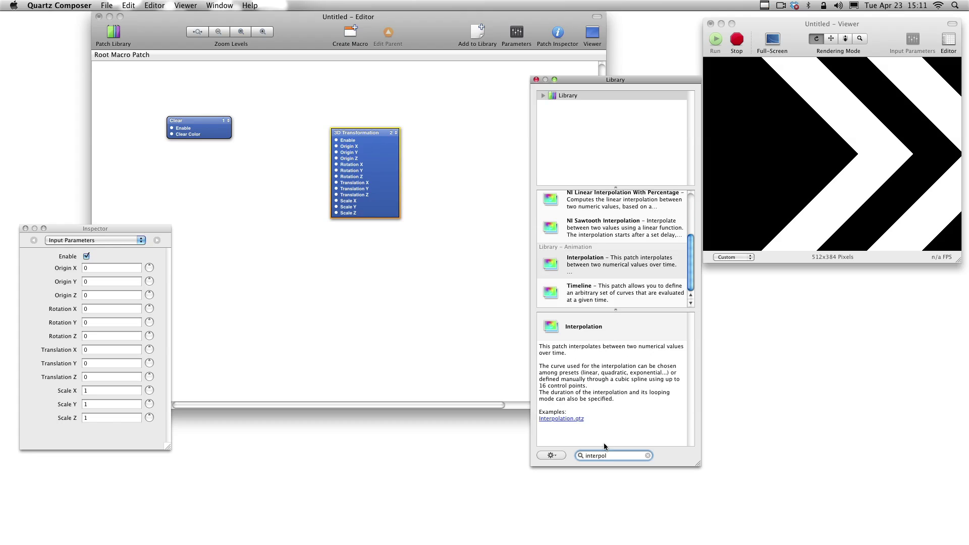
{"action": "key", "text": "Return"}
{"action": "left_click_drag", "start_coordinate": [345, 259], "coordinate": [261, 211]}
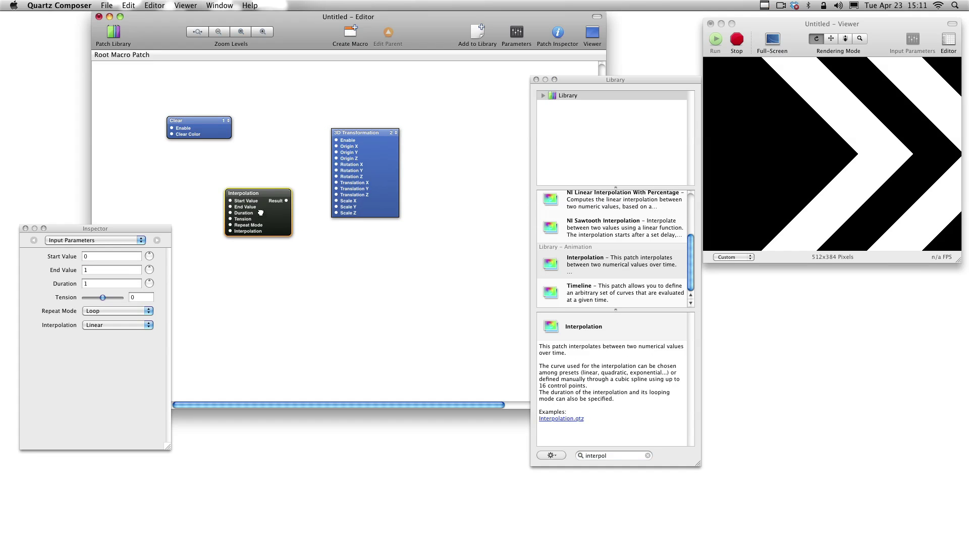
{"action": "left_click_drag", "start_coordinate": [367, 186], "coordinate": [382, 216]}
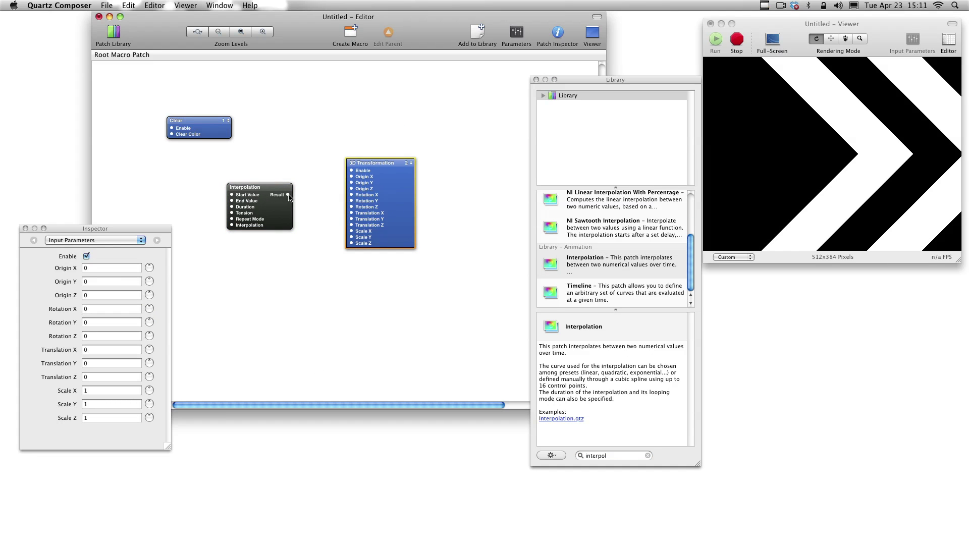
{"action": "left_click_drag", "start_coordinate": [288, 195], "coordinate": [353, 215]}
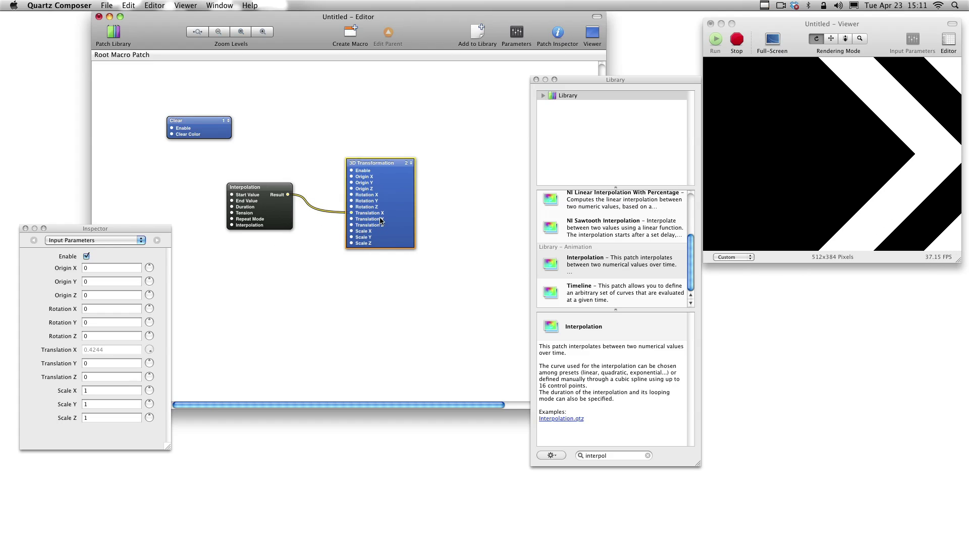
{"action": "left_click_drag", "start_coordinate": [381, 221], "coordinate": [386, 203]}
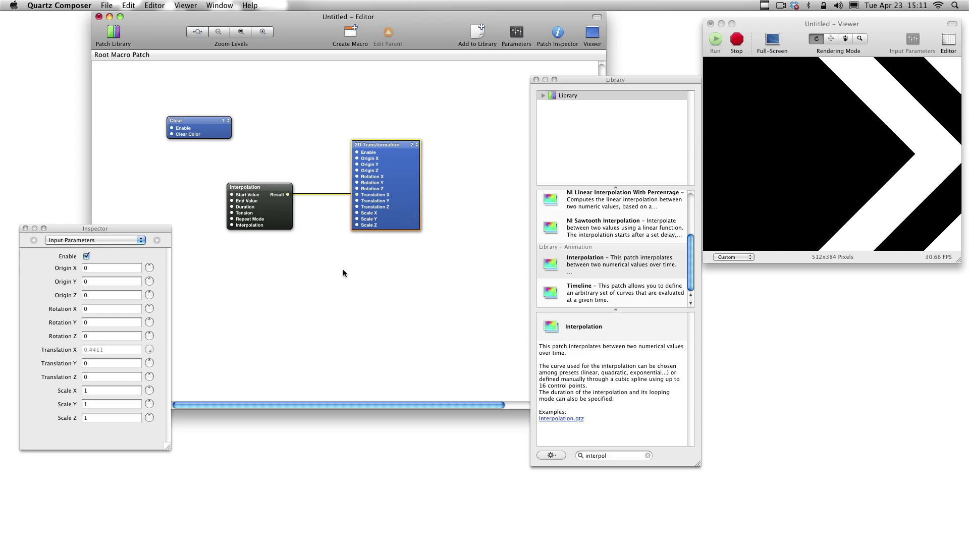
Set the Interpolation duration to 6 seconds and lower its start value
{"action": "left_click", "coordinate": [279, 222]}
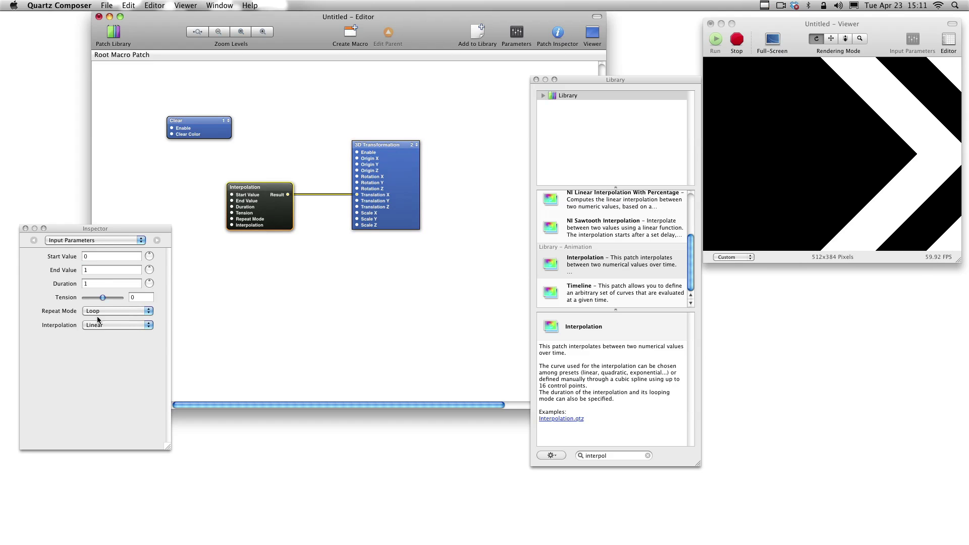
{"action": "left_click_drag", "start_coordinate": [150, 255], "coordinate": [144, 268]}
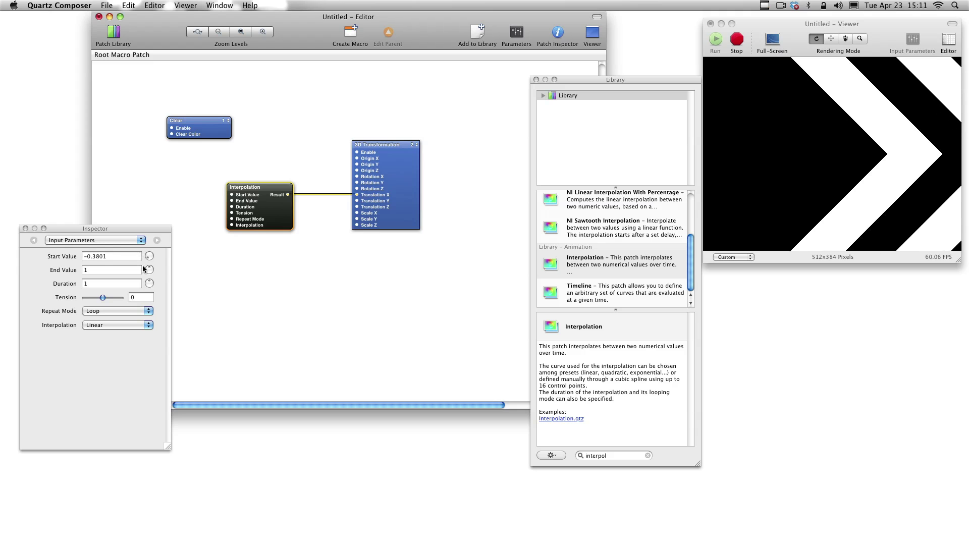
{"action": "mouse_move", "coordinate": [143, 231]}
{"action": "left_mouse_down"}
{"action": "mouse_move", "coordinate": [129, 275]}
{"action": "mouse_move", "coordinate": [163, 266]}
{"action": "mouse_move", "coordinate": [164, 247]}
{"action": "mouse_move", "coordinate": [131, 266]}
{"action": "mouse_move", "coordinate": [168, 245]}
{"action": "mouse_move", "coordinate": [125, 265]}
{"action": "left_mouse_up"}
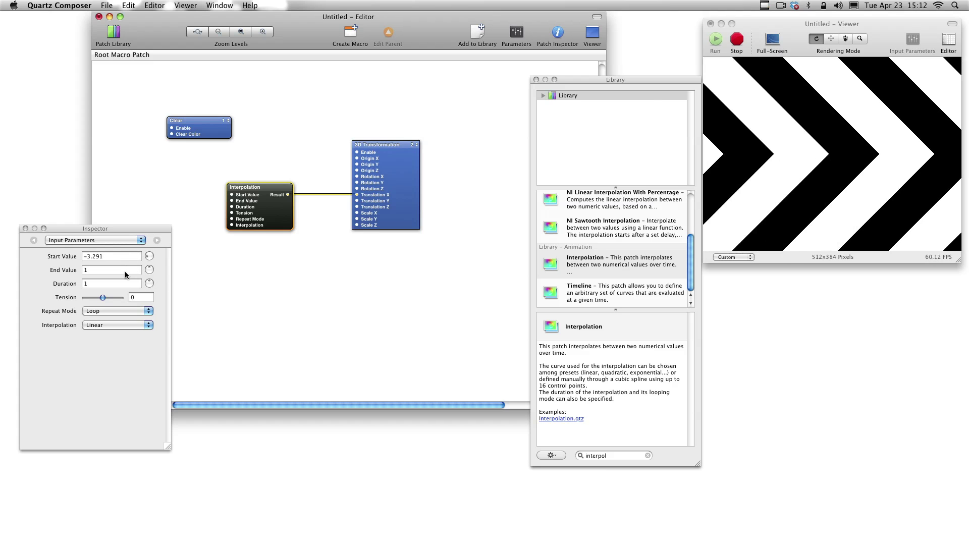
{"action": "left_click", "coordinate": [111, 284]}
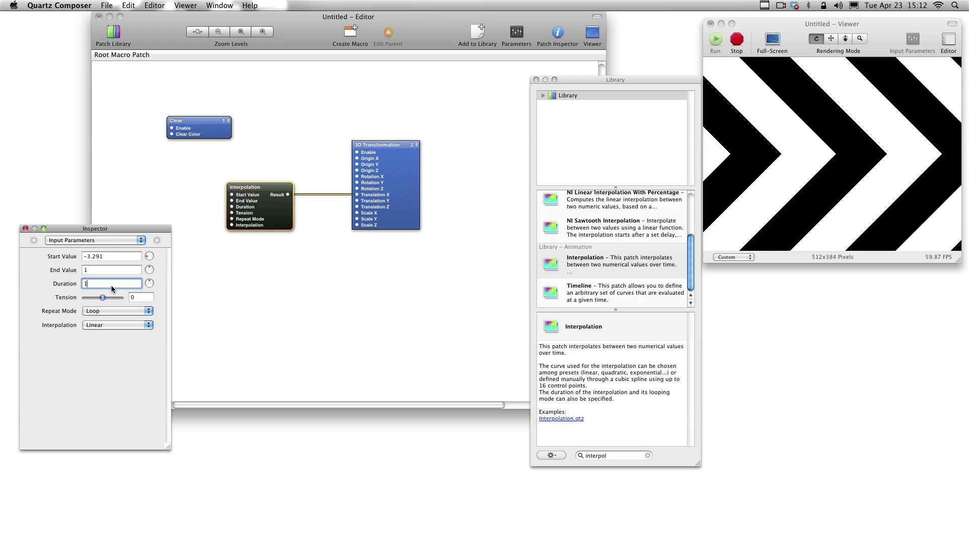
{"action": "type", "text": "6"}
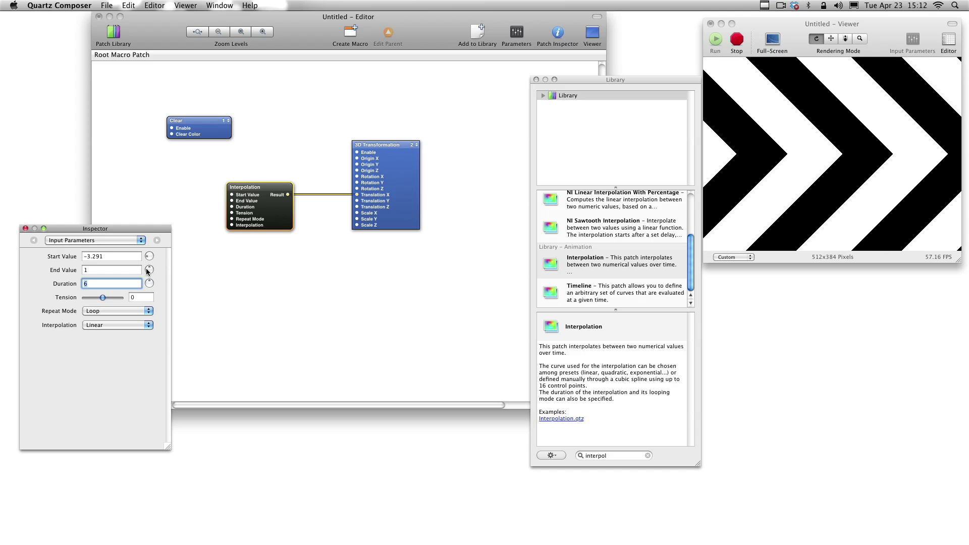
Enter -3.186 as the Interpolation Start Value and -0.727 as End Value
{"action": "mouse_move", "coordinate": [150, 269]}
{"action": "left_mouse_down"}
{"action": "mouse_move", "coordinate": [155, 280]}
{"action": "mouse_move", "coordinate": [138, 261]}
{"action": "mouse_move", "coordinate": [147, 273]}
{"action": "mouse_move", "coordinate": [159, 266]}
{"action": "left_mouse_up"}
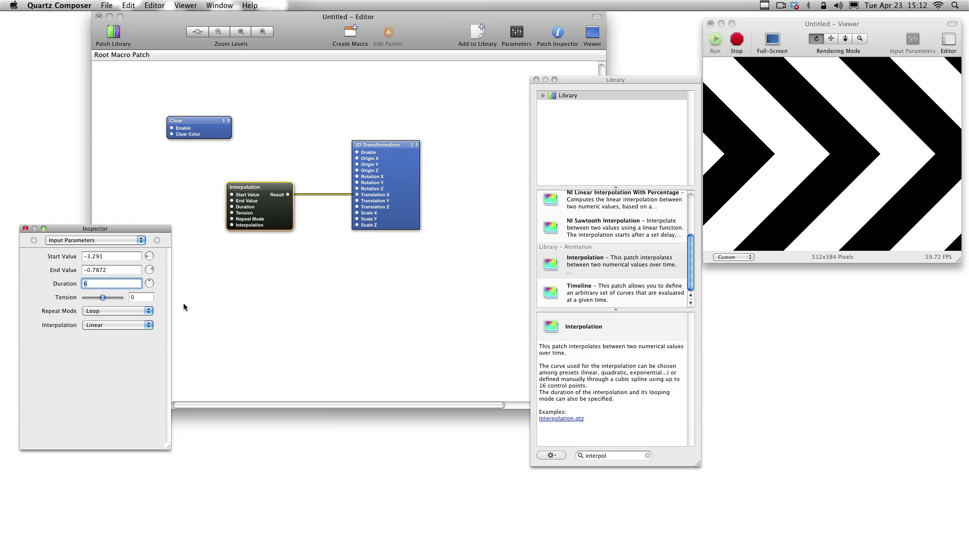
{"action": "left_click", "coordinate": [116, 258]}
{"action": "type", "text": "-3.186"}
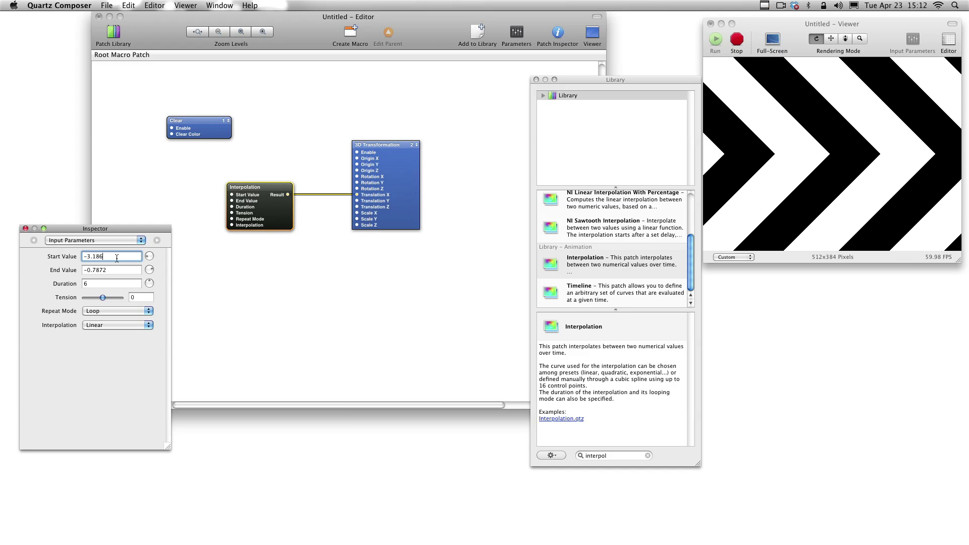
{"action": "key", "text": "Return"}
{"action": "left_click", "coordinate": [114, 273]}
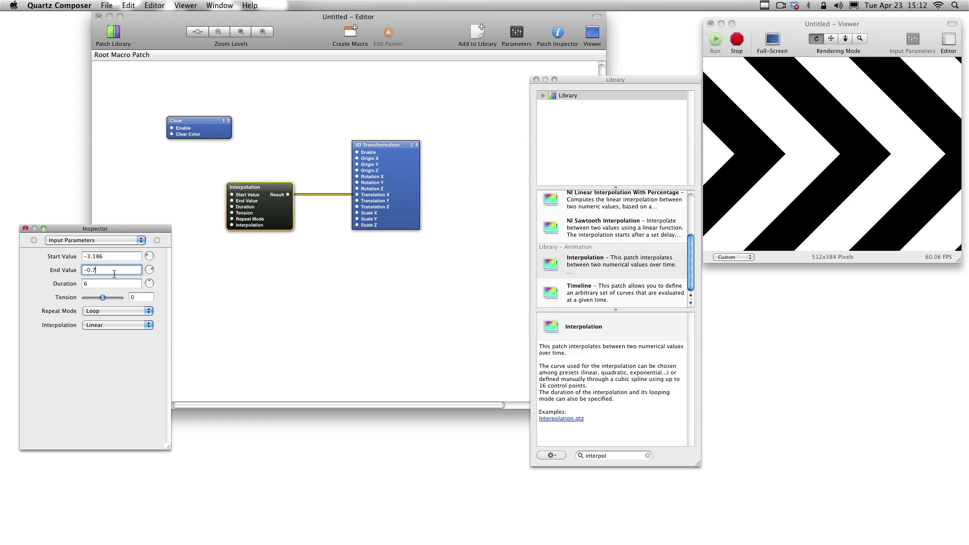
{"action": "type", "text": "27"}
{"action": "key", "text": "Return"}
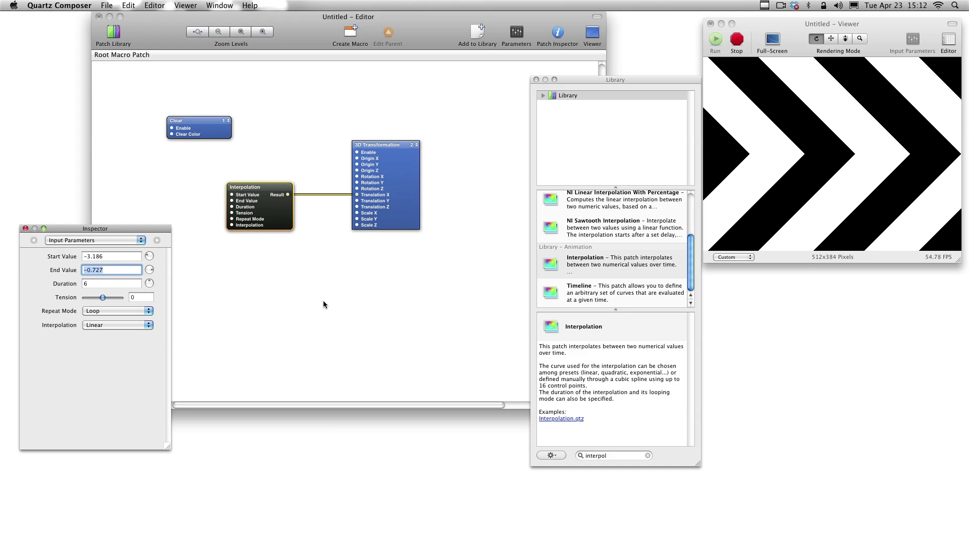
Inside the Iterator, add a Color splitter for Sprite 2 and publish it as 'colour'
{"action": "double_click", "coordinate": [383, 199]}
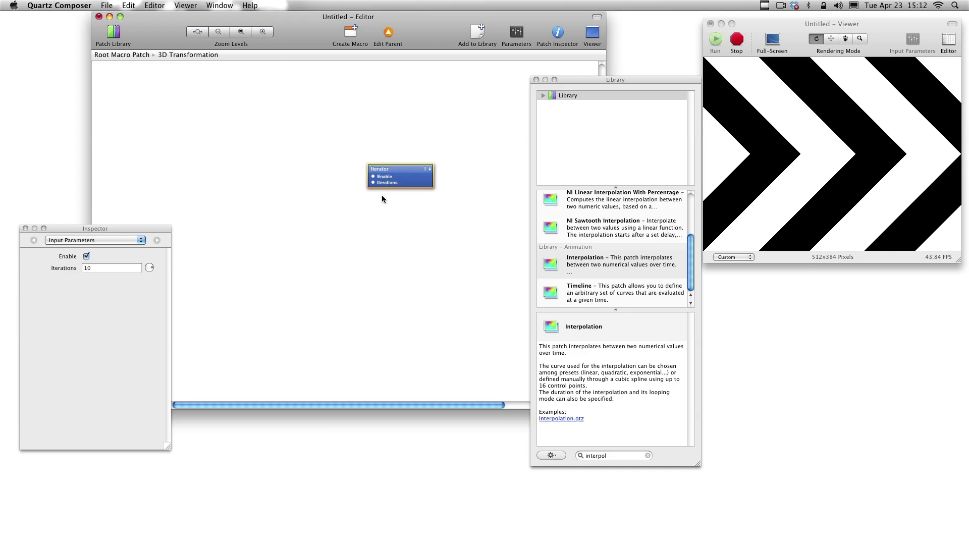
{"action": "double_click", "coordinate": [417, 182]}
{"action": "right_click", "coordinate": [448, 245]}
{"action": "mouse_move", "coordinate": [491, 271]}
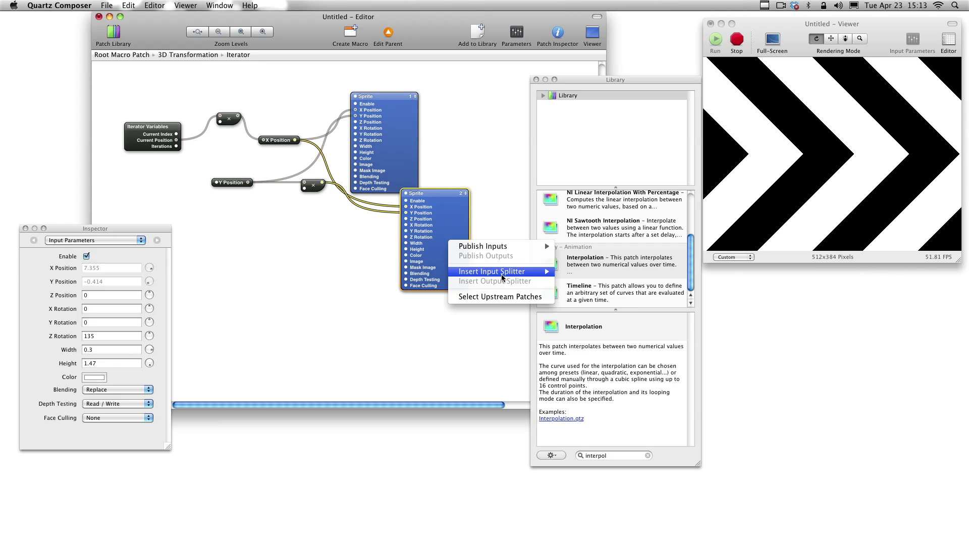
{"action": "left_click", "coordinate": [580, 367]}
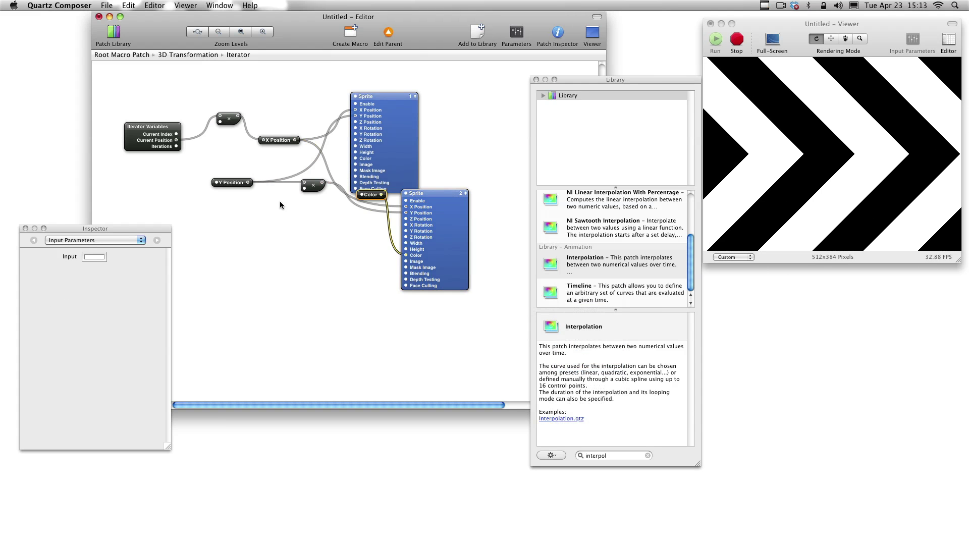
{"action": "left_click_drag", "start_coordinate": [374, 198], "coordinate": [271, 234]}
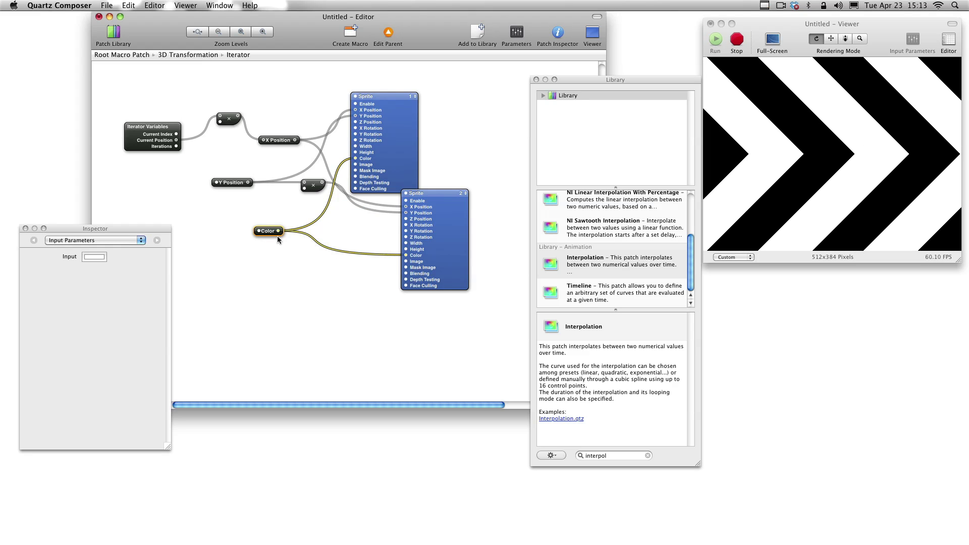
{"action": "right_click", "coordinate": [271, 234]}
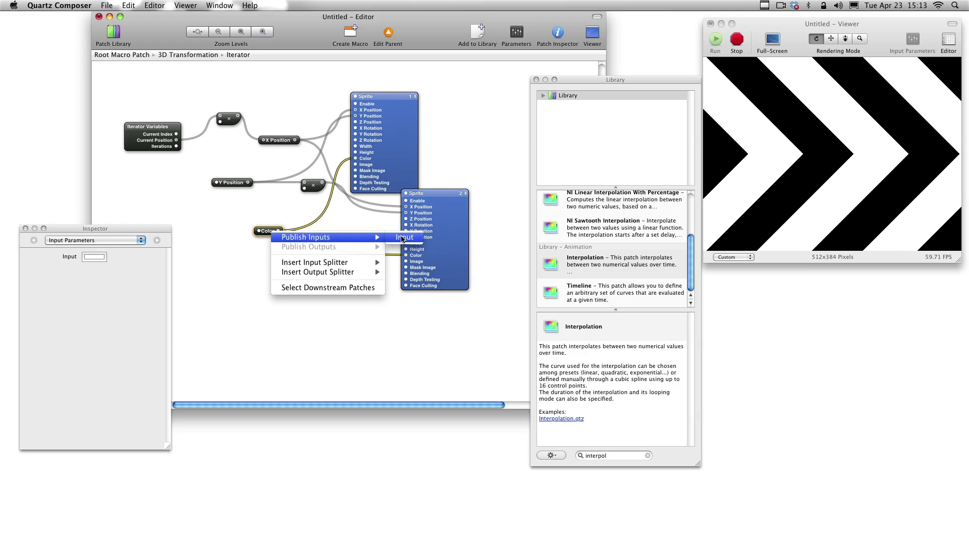
{"action": "left_click", "coordinate": [403, 238]}
{"action": "type", "text": "colour"}
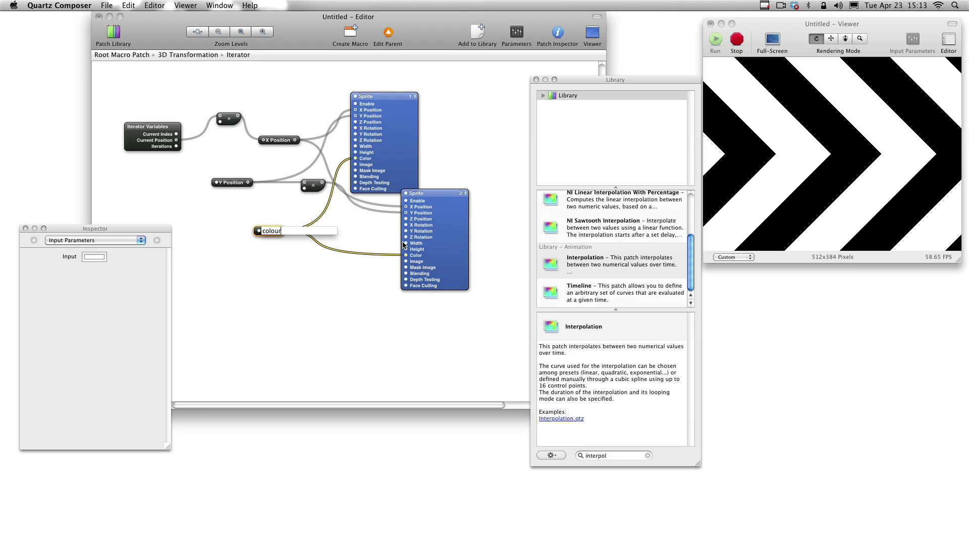
{"action": "key", "text": "Return"}
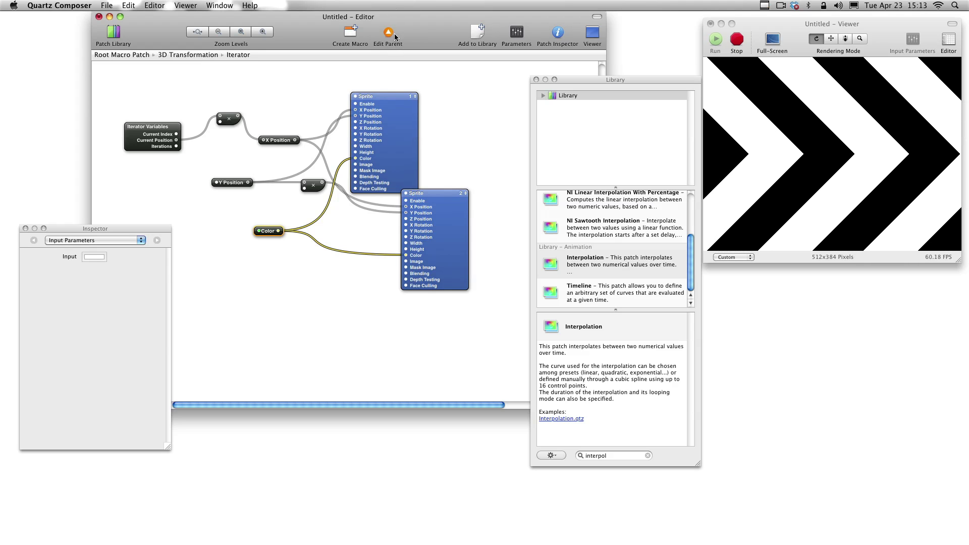
Publish the colour input on the Iterator and then on the 3D Transformation
{"action": "left_click", "coordinate": [388, 33]}
{"action": "right_click", "coordinate": [417, 187]}
{"action": "mouse_move", "coordinate": [452, 214]}
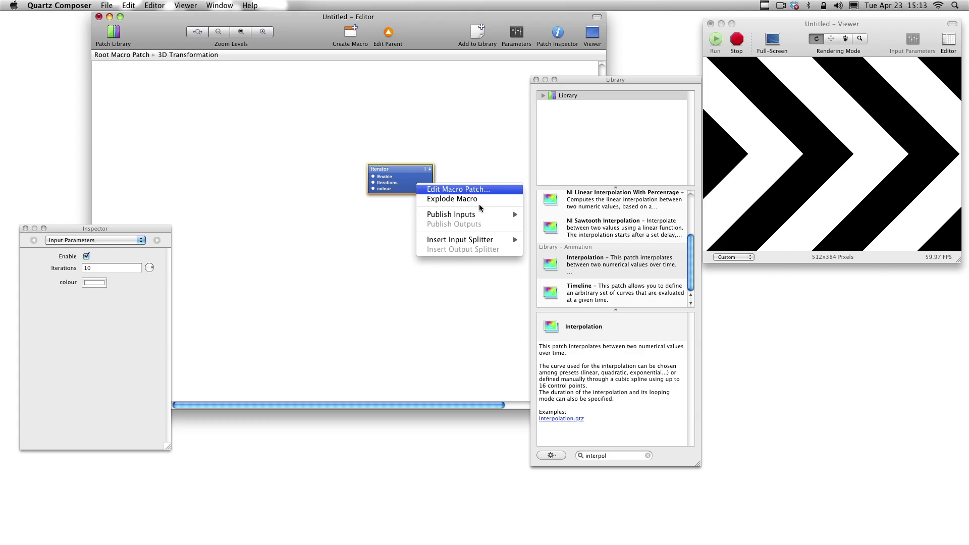
{"action": "left_click", "coordinate": [538, 234]}
{"action": "key", "text": "Return"}
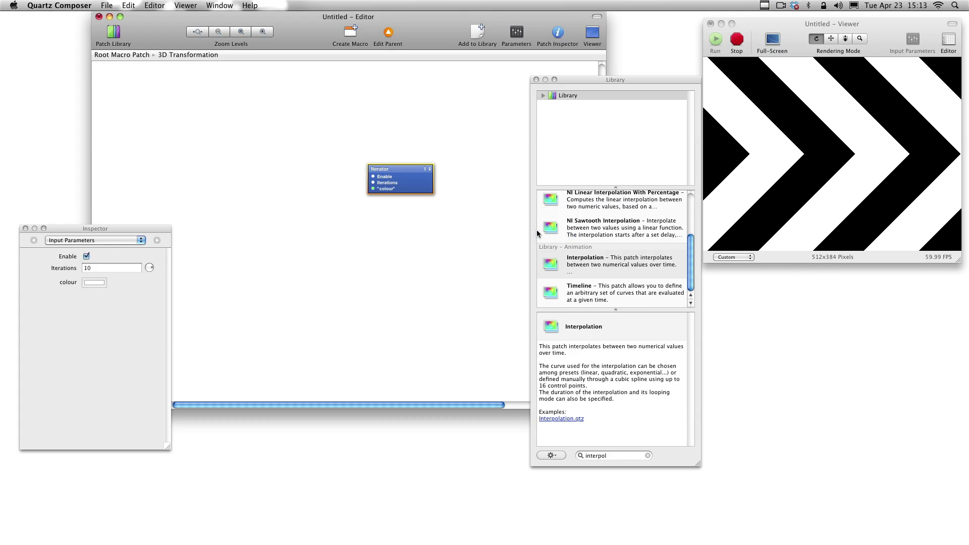
{"action": "left_click", "coordinate": [382, 33]}
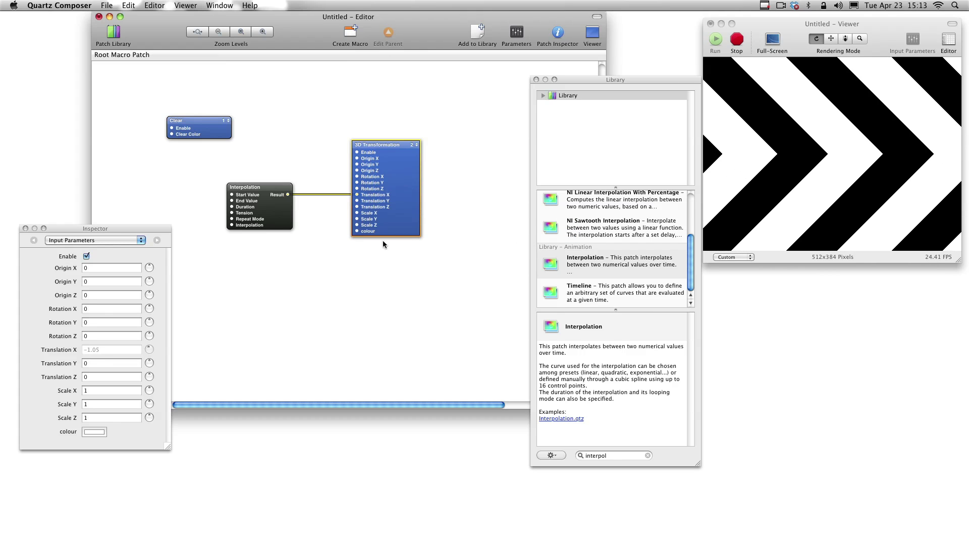
{"action": "right_click", "coordinate": [398, 213]}
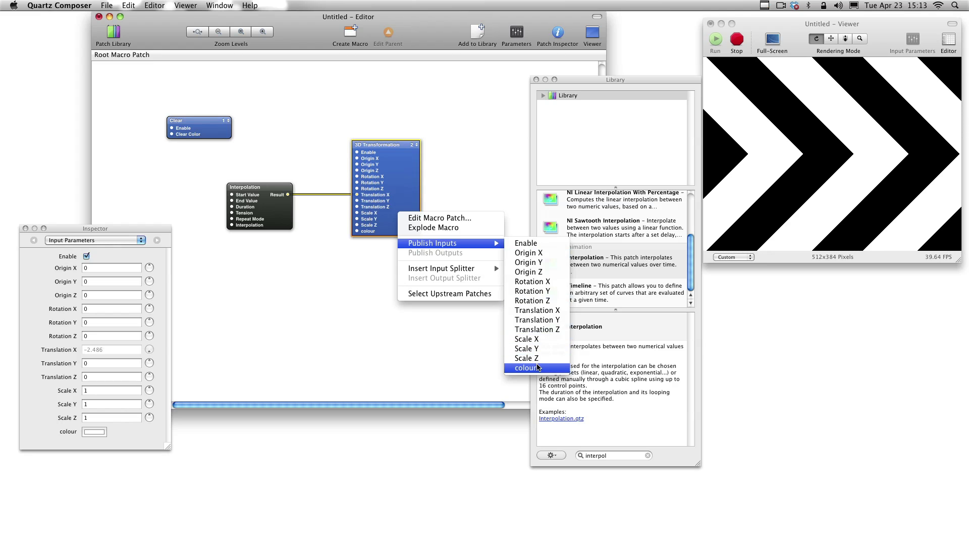
{"action": "left_click", "coordinate": [525, 368]}
{"action": "key", "text": "Return"}
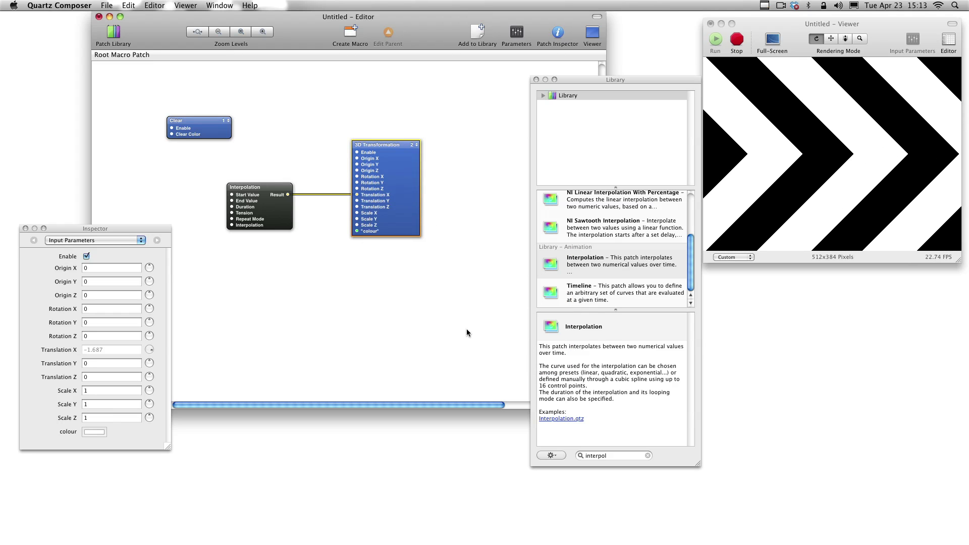
{"action": "left_click", "coordinate": [334, 121]}
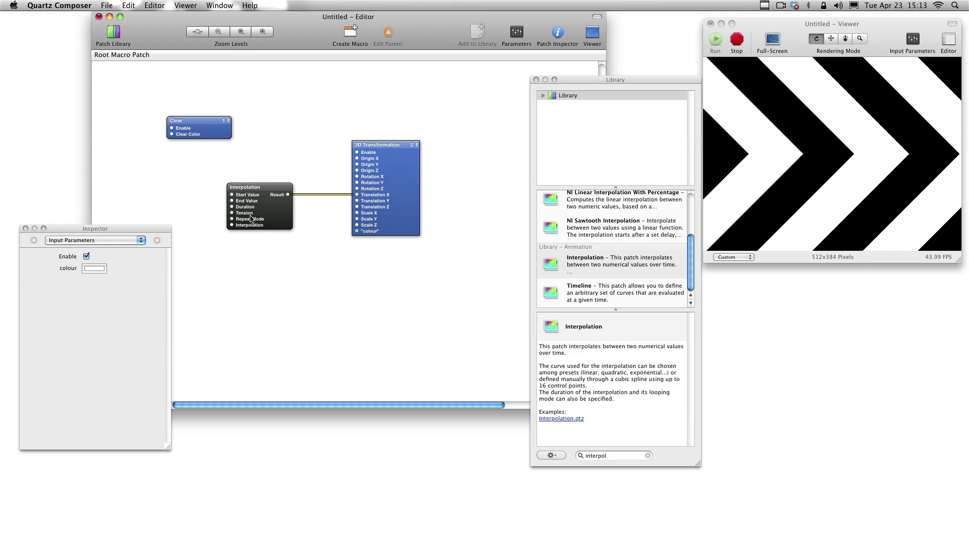
Recolour the light chevron stripes pale peach using the published colour well in the Viewer
{"action": "left_click", "coordinate": [828, 88]}
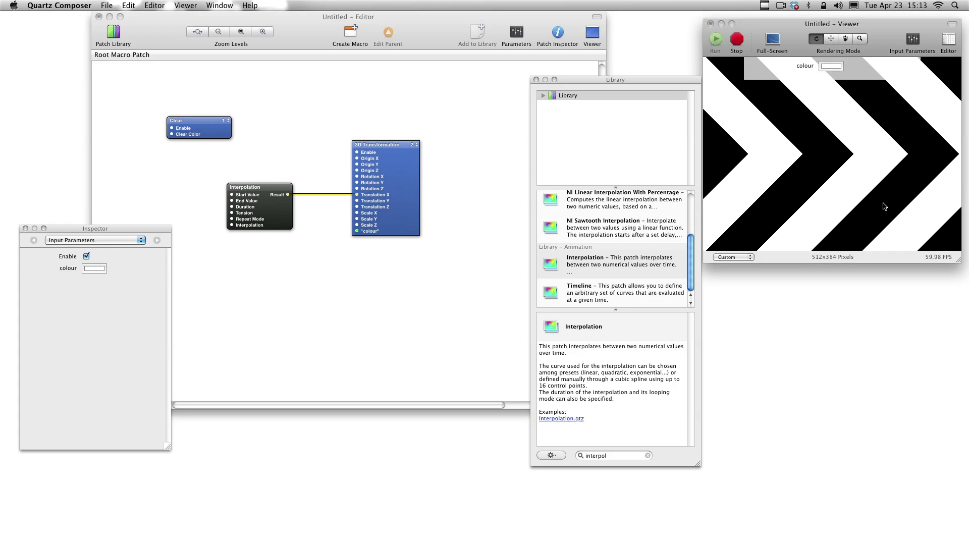
{"action": "left_click", "coordinate": [834, 68]}
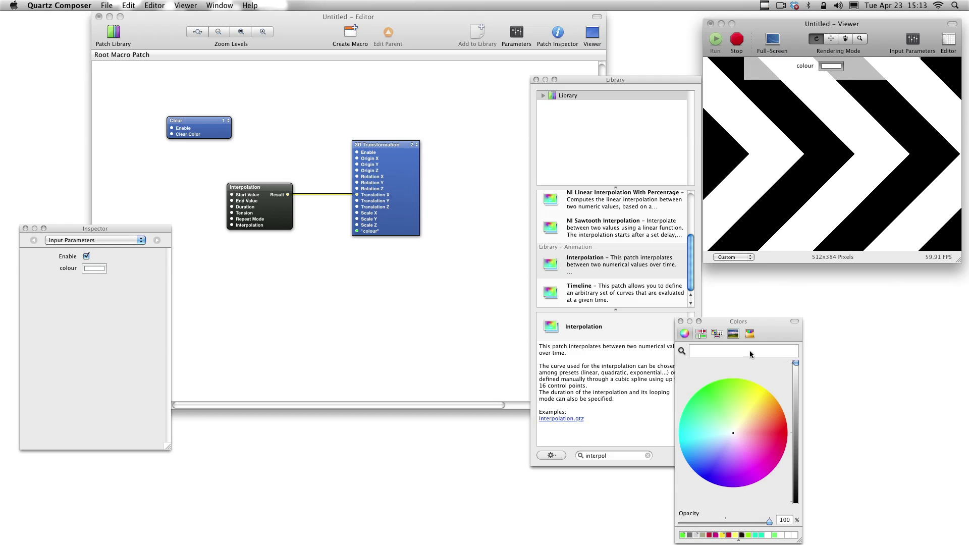
{"action": "mouse_move", "coordinate": [719, 431]}
{"action": "left_mouse_down"}
{"action": "mouse_move", "coordinate": [734, 405]}
{"action": "mouse_move", "coordinate": [772, 444]}
{"action": "mouse_move", "coordinate": [701, 421]}
{"action": "mouse_move", "coordinate": [706, 385]}
{"action": "mouse_move", "coordinate": [715, 440]}
{"action": "mouse_move", "coordinate": [739, 430]}
{"action": "mouse_move", "coordinate": [715, 423]}
{"action": "mouse_move", "coordinate": [734, 389]}
{"action": "mouse_move", "coordinate": [737, 459]}
{"action": "mouse_move", "coordinate": [737, 419]}
{"action": "mouse_move", "coordinate": [734, 434]}
{"action": "mouse_move", "coordinate": [739, 428]}
{"action": "left_mouse_up"}
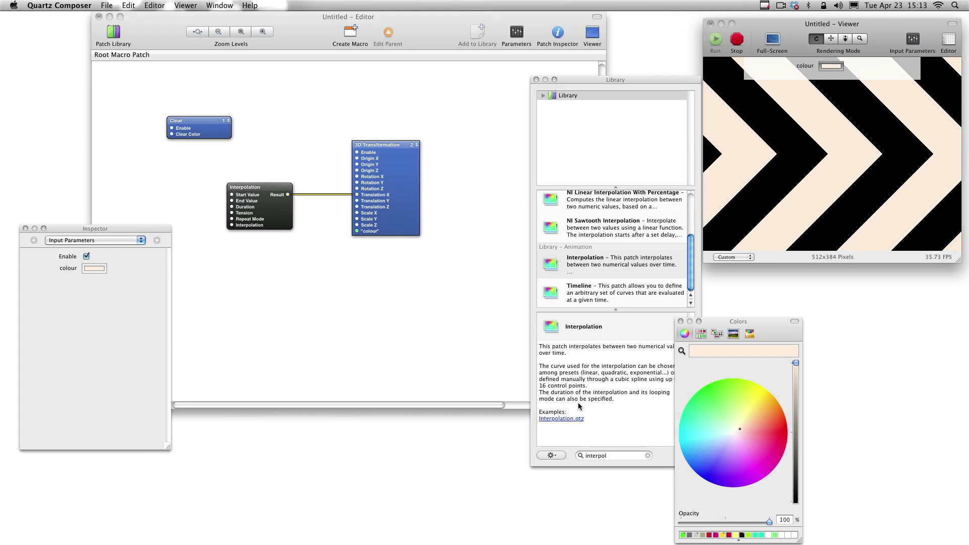
{"action": "left_click", "coordinate": [376, 296]}
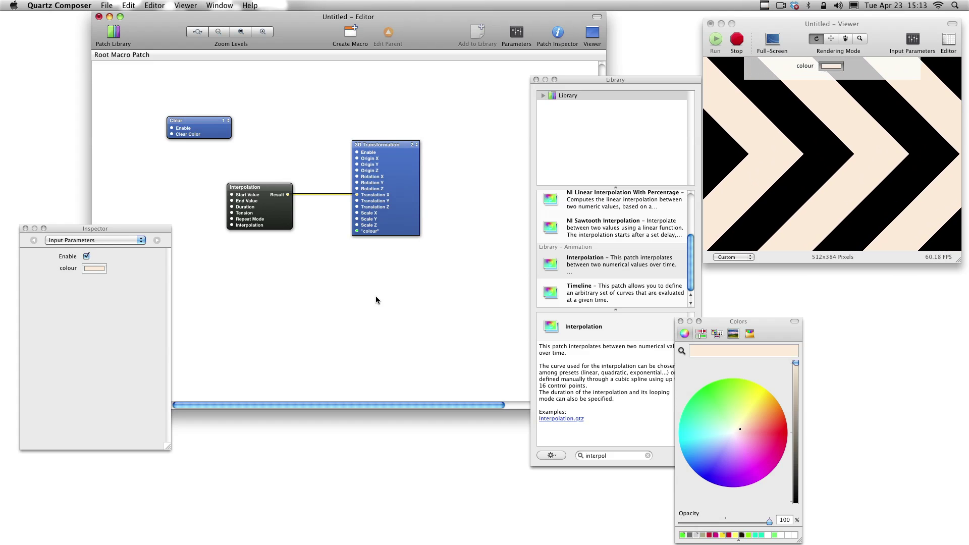
{"action": "left_click", "coordinate": [395, 184]}
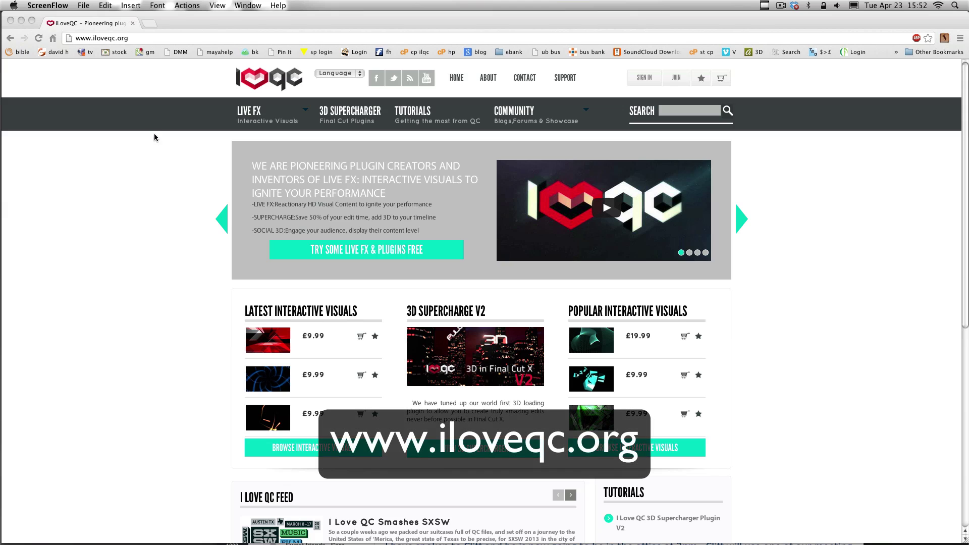
Open the iLoveQC Tutorials page and scroll through the marketplace visuals grid
{"action": "left_click", "coordinate": [415, 110]}
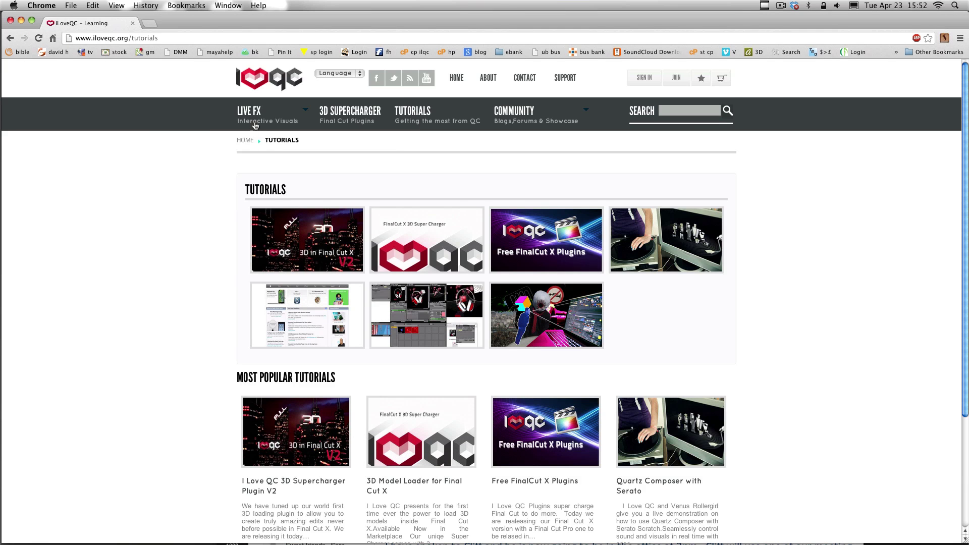
{"action": "scroll", "coordinate": [965, 169], "scroll_direction": "down", "scroll_amount": 10}
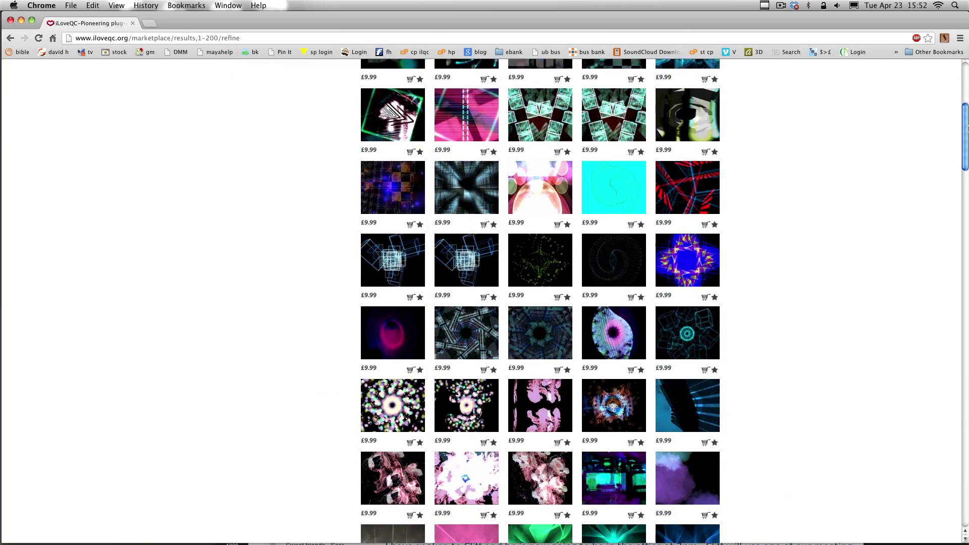
{"action": "left_click_drag", "start_coordinate": [965, 169], "coordinate": [965, 282]}
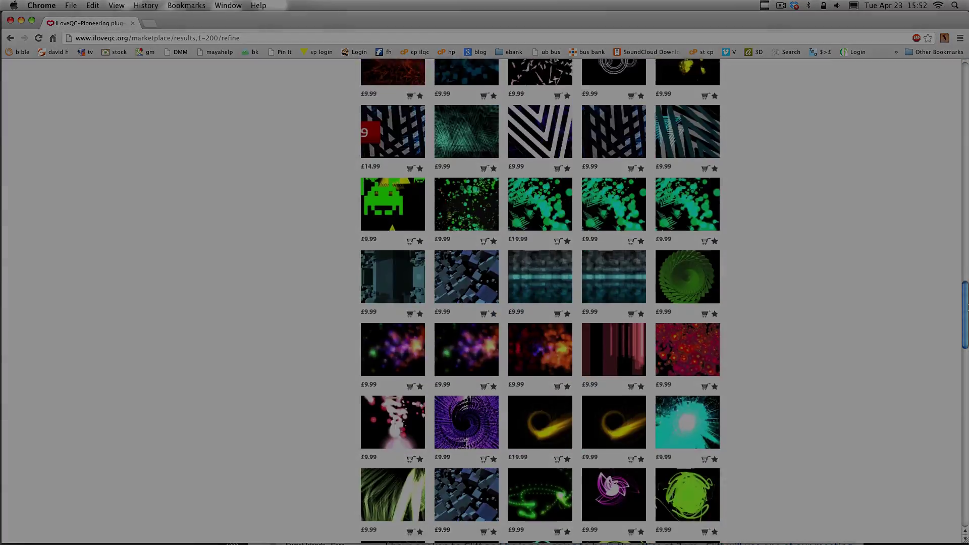